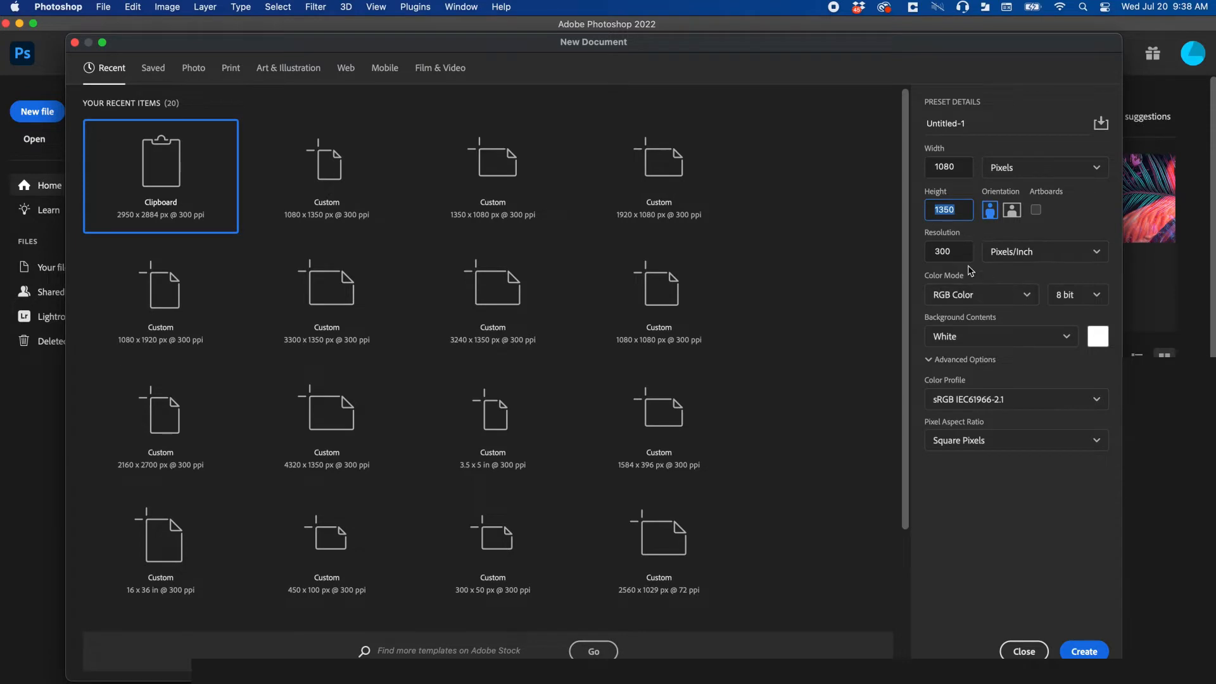
Create a new 1080 x 1350 px RGB document at 300 pixels/inch with a white background
{"action": "left_click", "coordinate": [978, 268]}
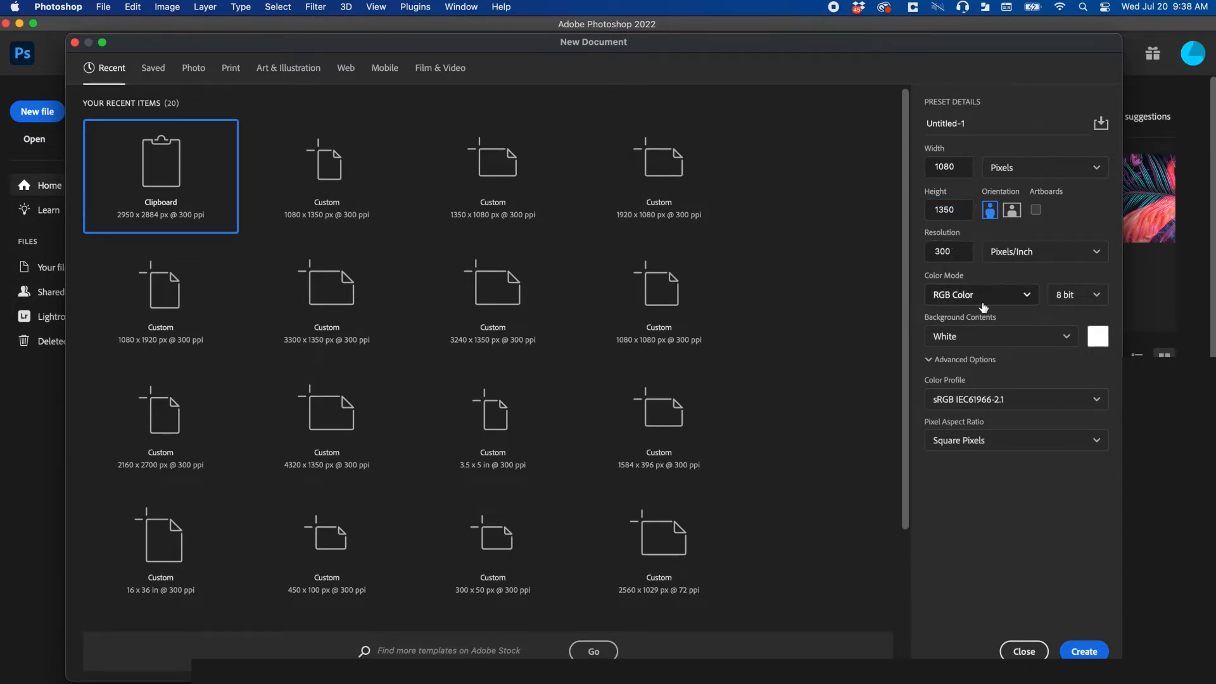
{"action": "left_click", "coordinate": [928, 360]}
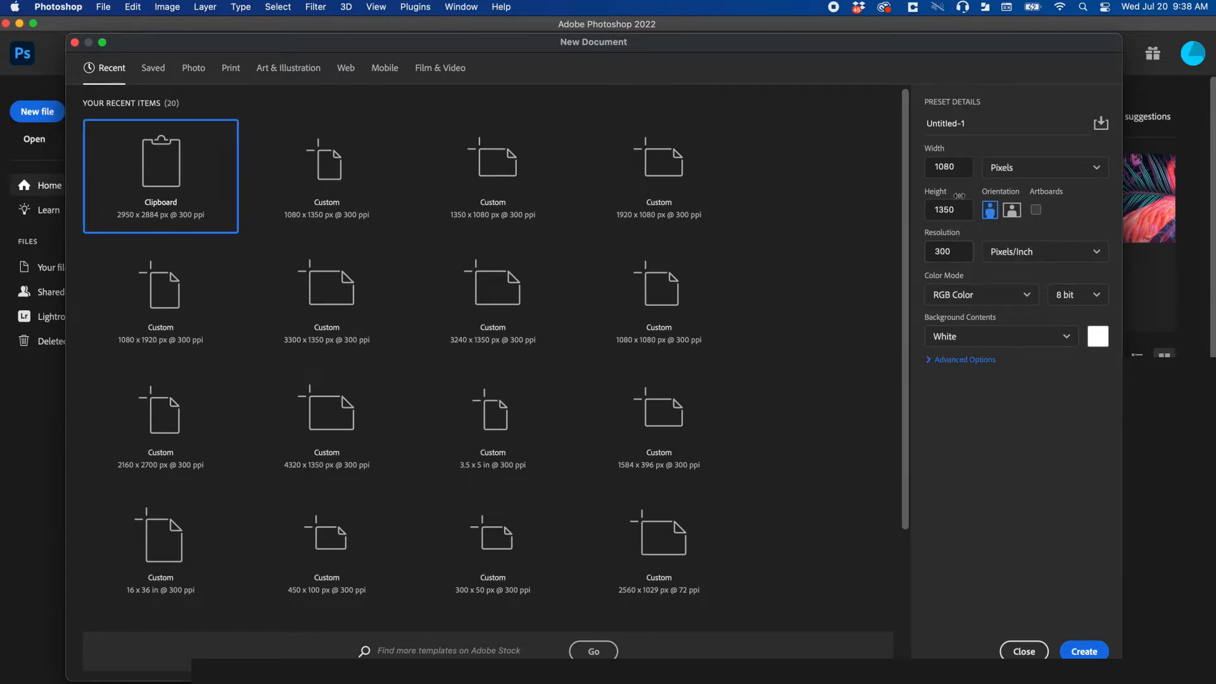
{"action": "left_click", "coordinate": [1085, 652]}
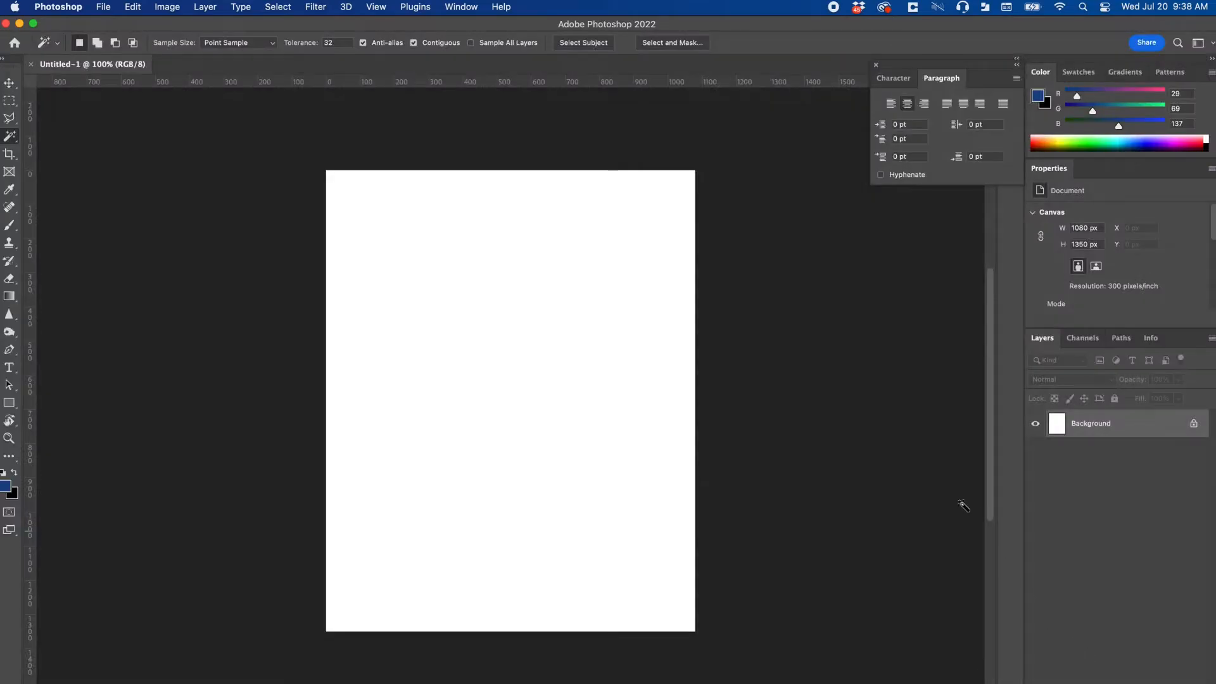
Place Santa Cruz Coast.jpg from the sources folder in Finder onto the blank canvas
{"action": "scroll", "coordinate": [676, 384], "scroll_direction": "up", "scroll_amount": 3}
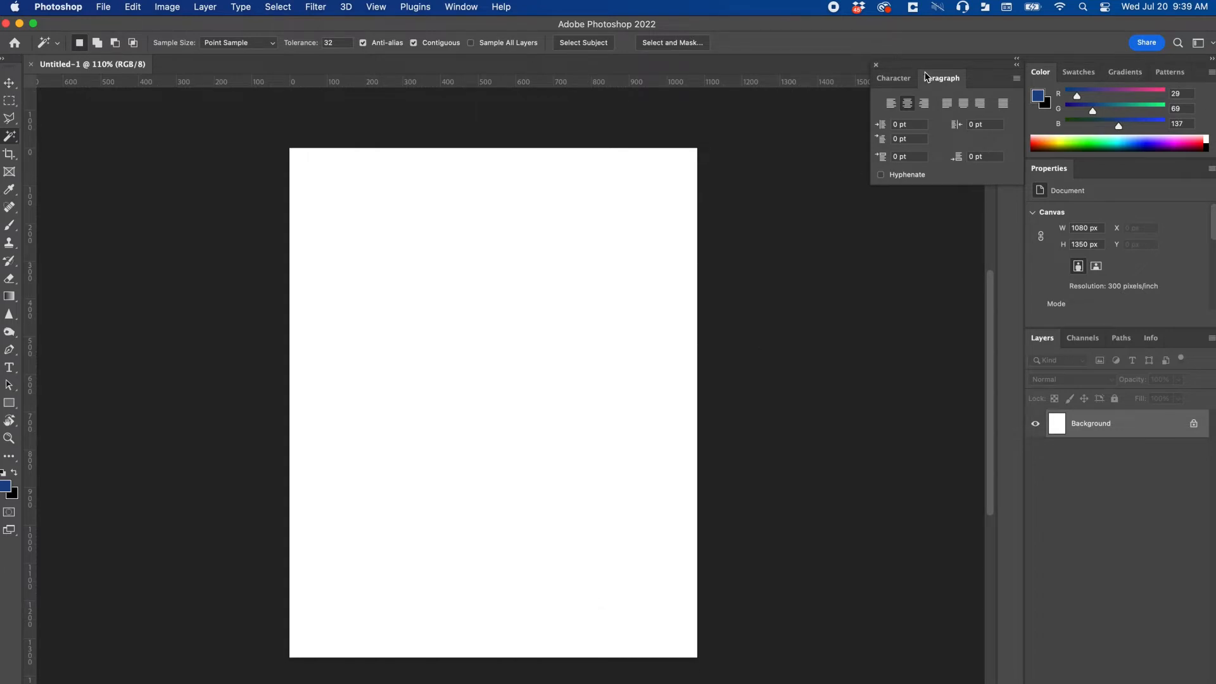
{"action": "left_click_drag", "start_coordinate": [926, 74], "coordinate": [924, 71]}
{"action": "left_click", "coordinate": [441, 679]}
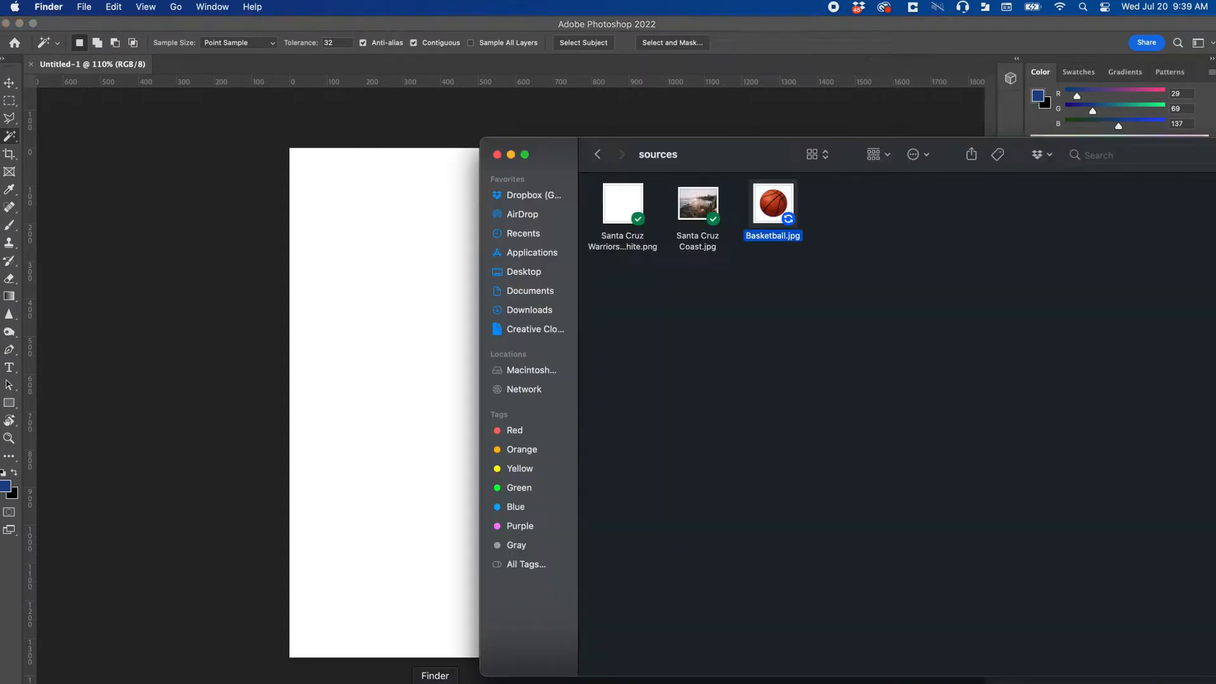
{"action": "left_click_drag", "start_coordinate": [758, 168], "coordinate": [692, 142]}
{"action": "left_click", "coordinate": [700, 272]}
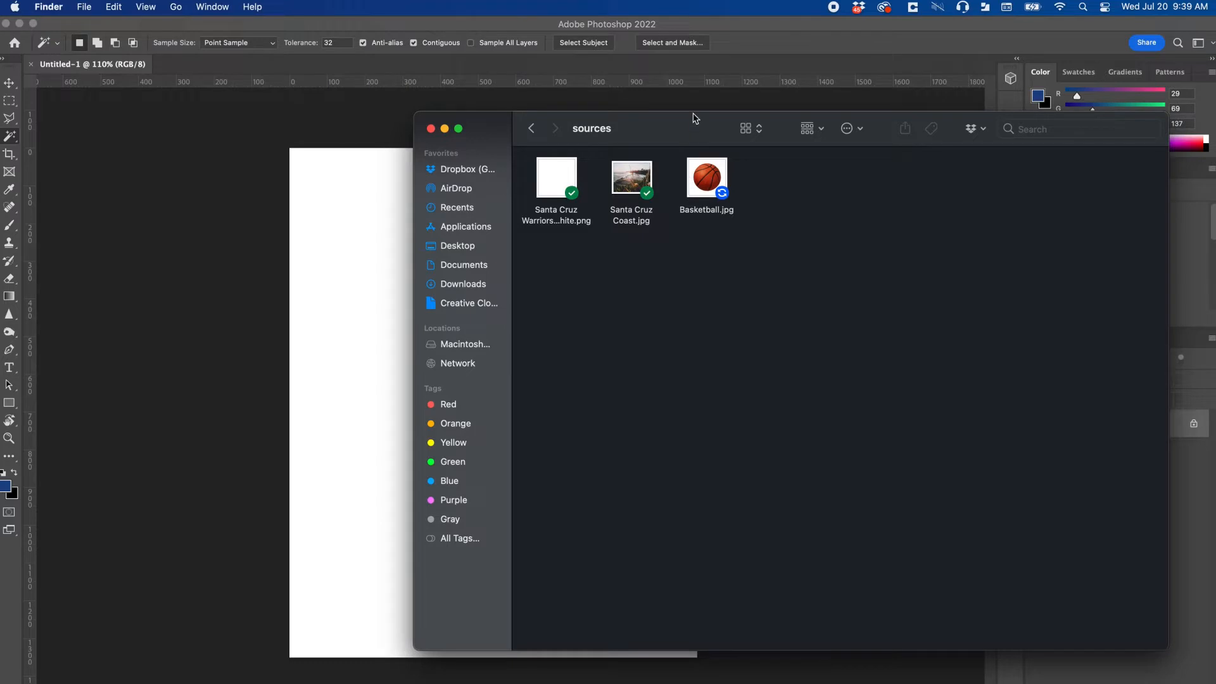
{"action": "left_click_drag", "start_coordinate": [697, 124], "coordinate": [795, 148]}
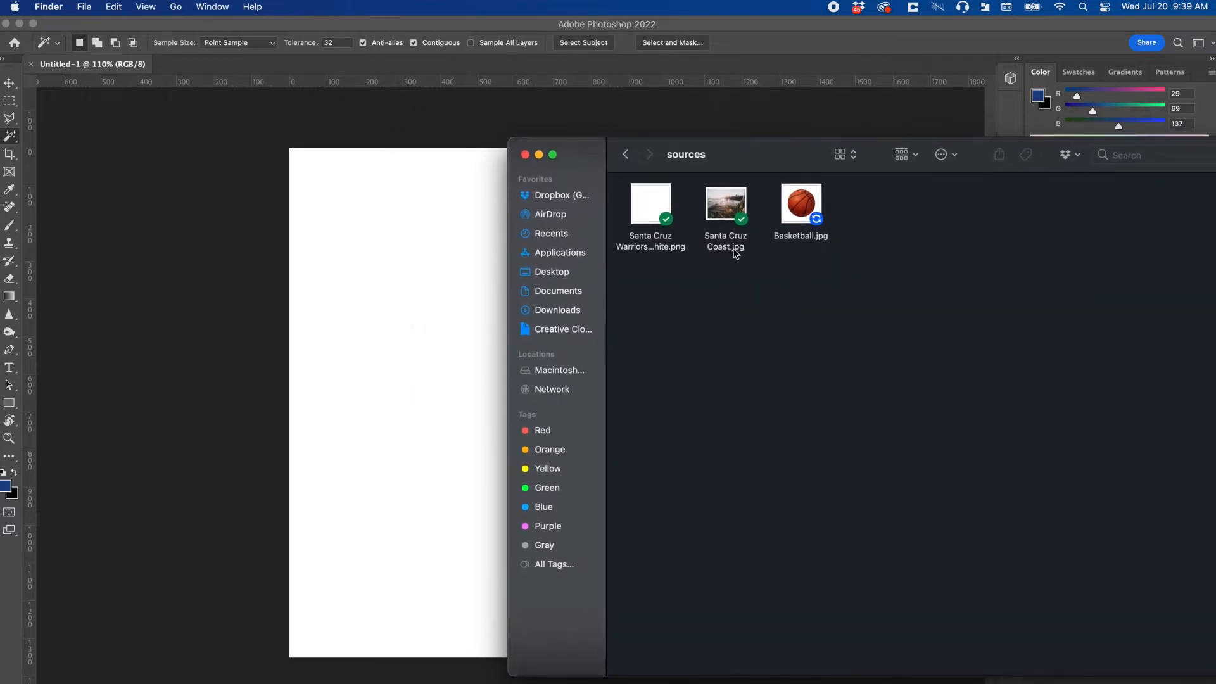
{"action": "mouse_move", "coordinate": [735, 211]}
{"action": "left_mouse_down"}
{"action": "mouse_move", "coordinate": [484, 266]}
{"action": "mouse_move", "coordinate": [735, 211]}
{"action": "left_mouse_up"}
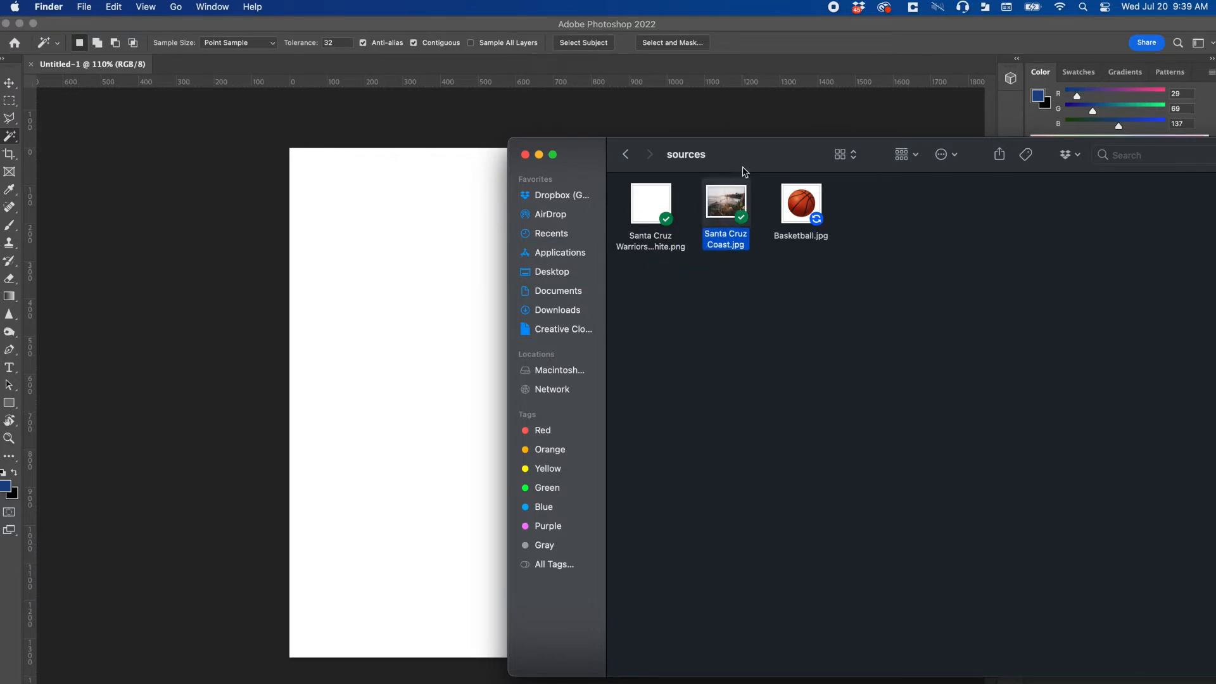
{"action": "left_click_drag", "start_coordinate": [754, 139], "coordinate": [944, 125]}
{"action": "left_click_drag", "start_coordinate": [924, 202], "coordinate": [500, 364]}
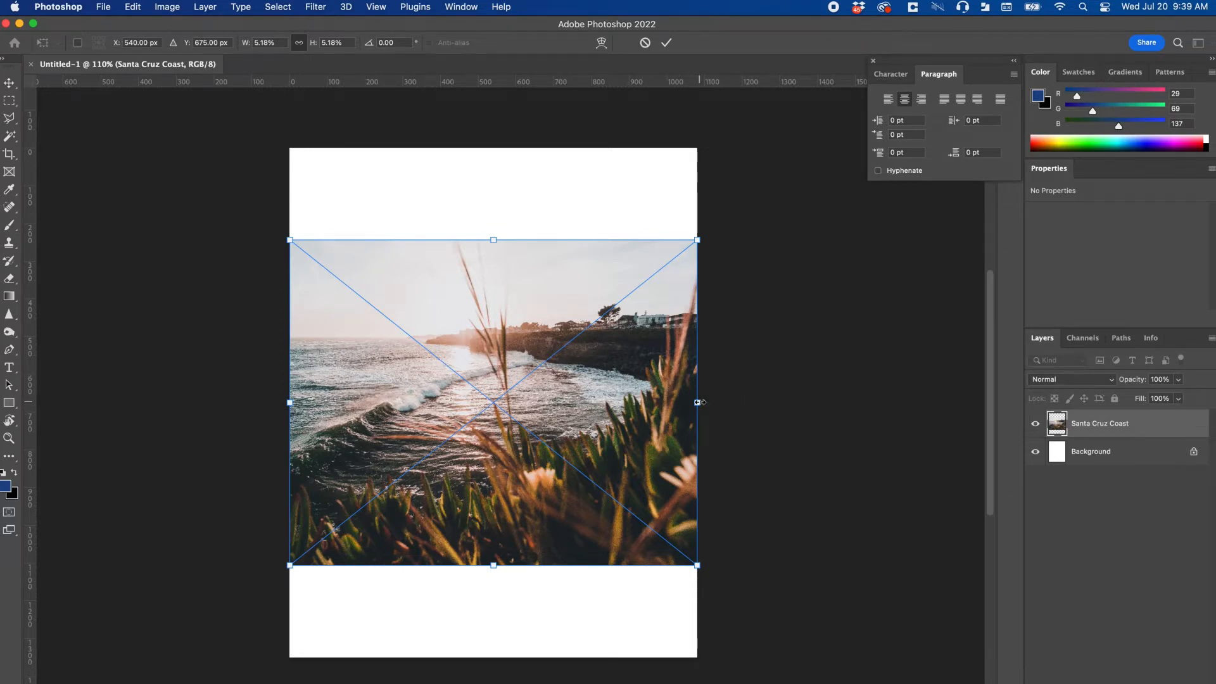
Scale the placed coast photo proportionally to about 8.10%, centred so it fills the full canvas height, and commit the transform
{"action": "left_click_drag", "start_coordinate": [699, 402], "coordinate": [602, 403]}
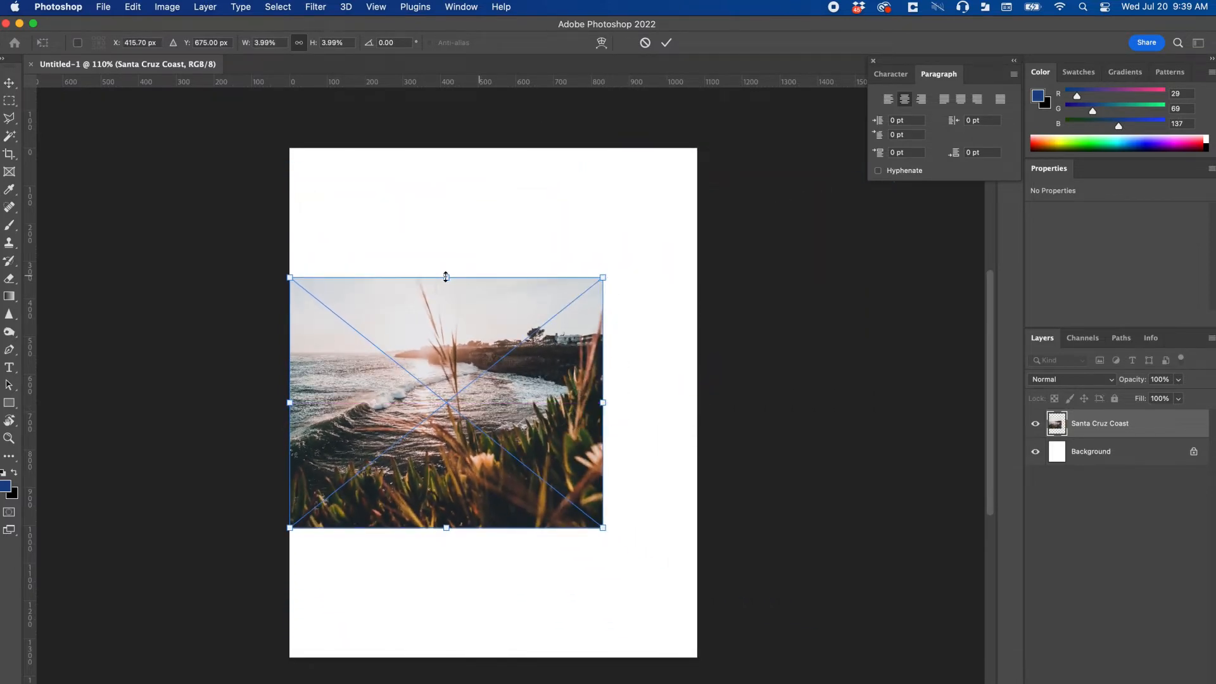
{"action": "left_click_drag", "start_coordinate": [355, 307], "coordinate": [413, 306]}
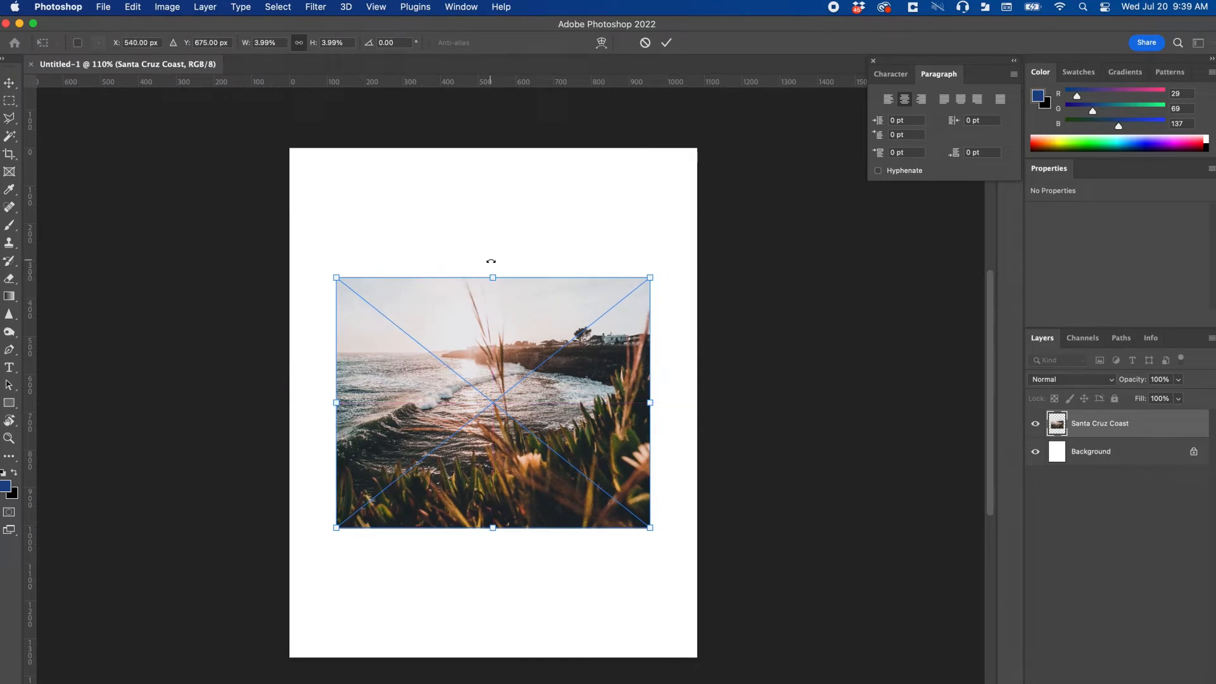
{"action": "left_click_drag", "start_coordinate": [496, 278], "coordinate": [563, 153]}
{"action": "left_click_drag", "start_coordinate": [492, 529], "coordinate": [492, 496]}
{"action": "left_click_drag", "start_coordinate": [538, 371], "coordinate": [539, 424]}
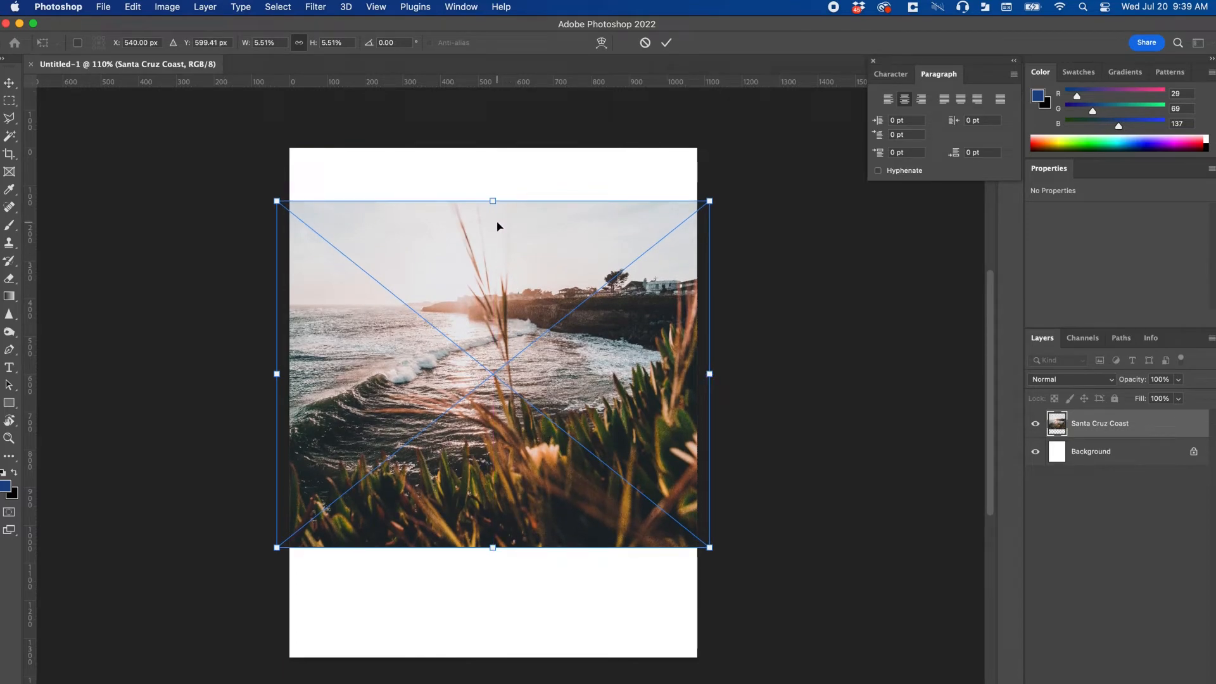
{"action": "left_click_drag", "start_coordinate": [494, 202], "coordinate": [500, 152]}
{"action": "left_click_drag", "start_coordinate": [495, 552], "coordinate": [493, 658]}
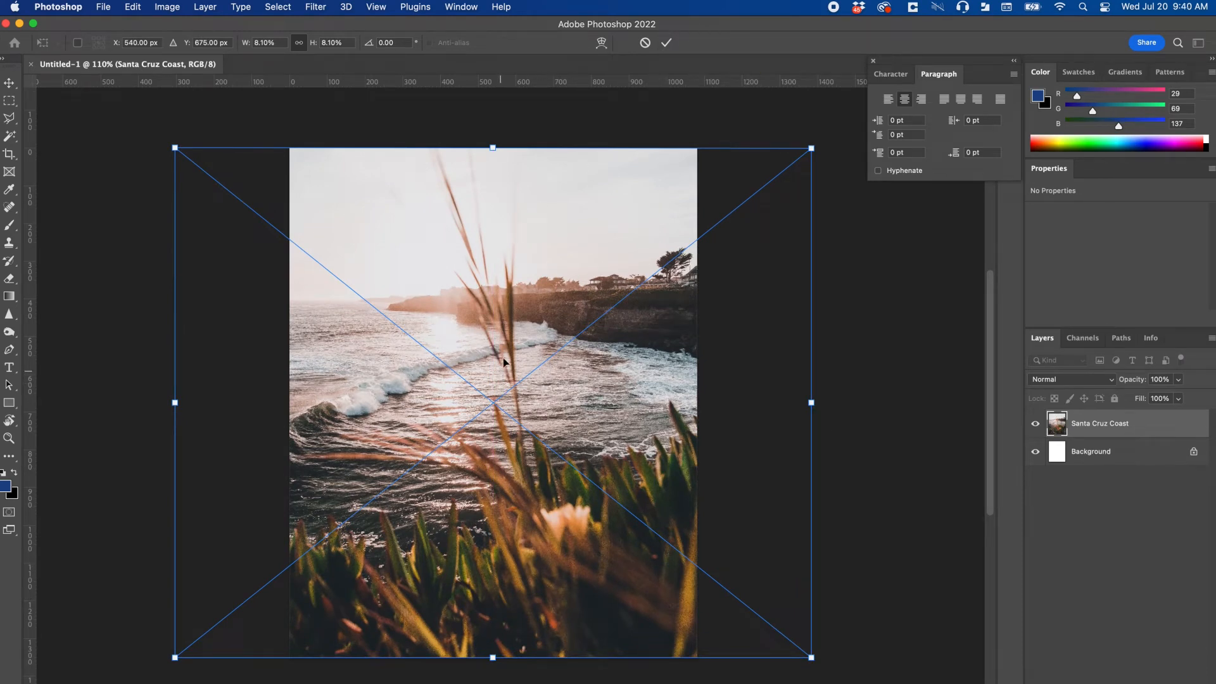
{"action": "left_click", "coordinate": [667, 49]}
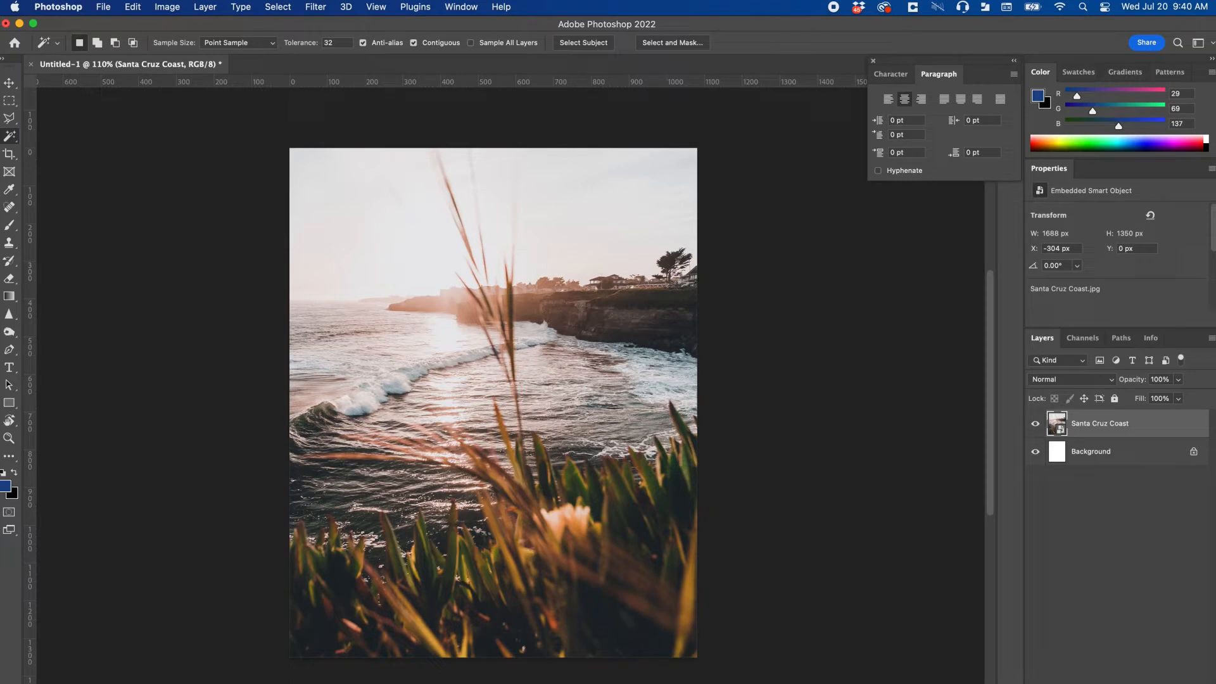
Add a Solid Color fill layer in deep blue #13309f above the coast photo
{"action": "left_click", "coordinate": [1119, 683]}
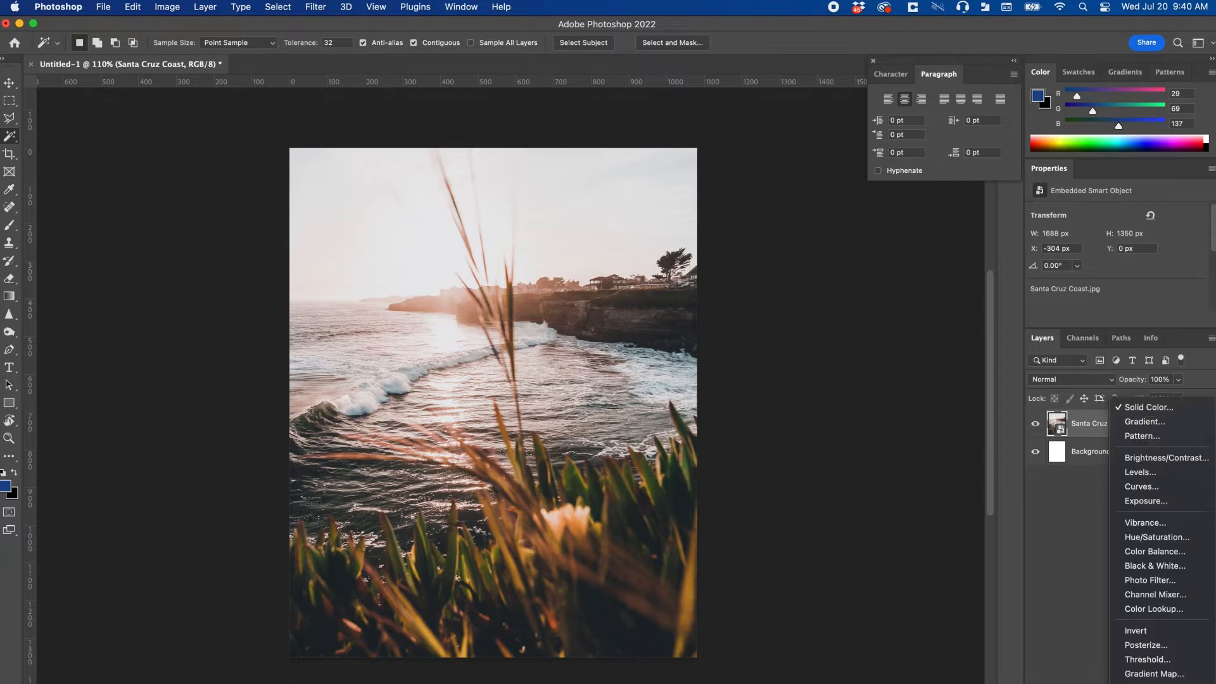
{"action": "left_click", "coordinate": [1171, 409]}
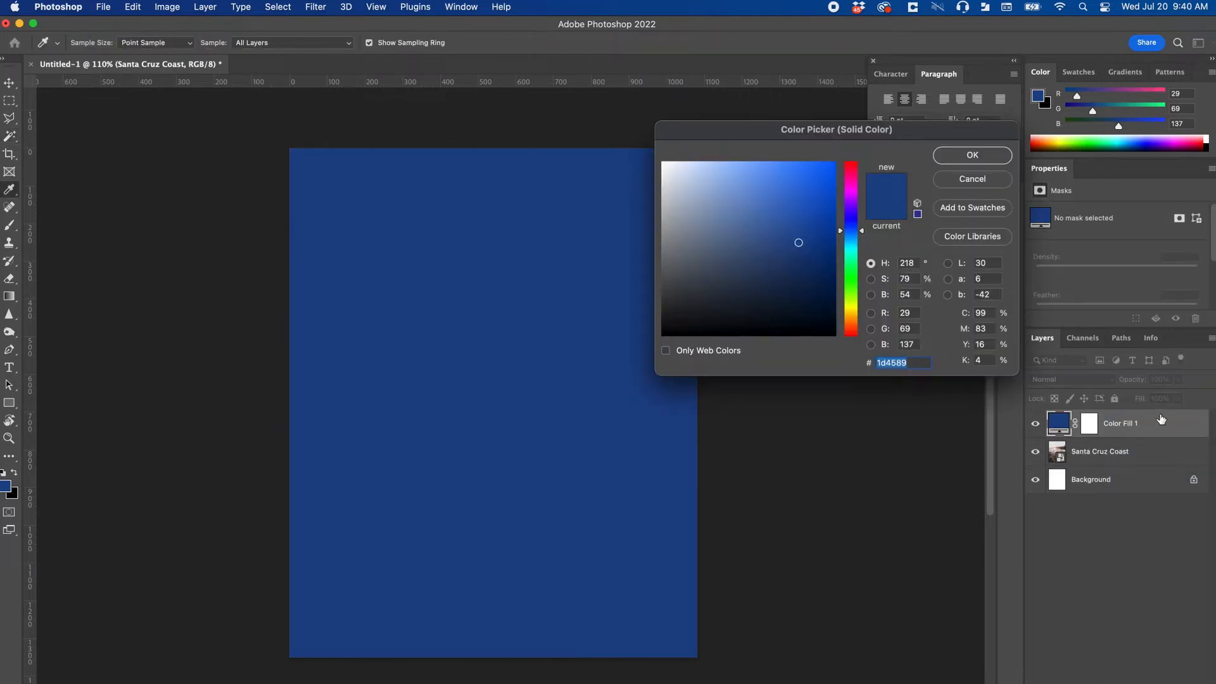
{"action": "left_click_drag", "start_coordinate": [863, 130], "coordinate": [708, 133]}
{"action": "mouse_move", "coordinate": [694, 245]}
{"action": "left_mouse_down"}
{"action": "mouse_move", "coordinate": [696, 201]}
{"action": "mouse_move", "coordinate": [687, 320]}
{"action": "mouse_move", "coordinate": [687, 303]}
{"action": "left_mouse_up"}
{"action": "left_click_drag", "start_coordinate": [631, 225], "coordinate": [628, 189]}
{"action": "mouse_move", "coordinate": [685, 289]}
{"action": "left_mouse_down"}
{"action": "mouse_move", "coordinate": [686, 336]}
{"action": "mouse_move", "coordinate": [697, 229]}
{"action": "left_mouse_up"}
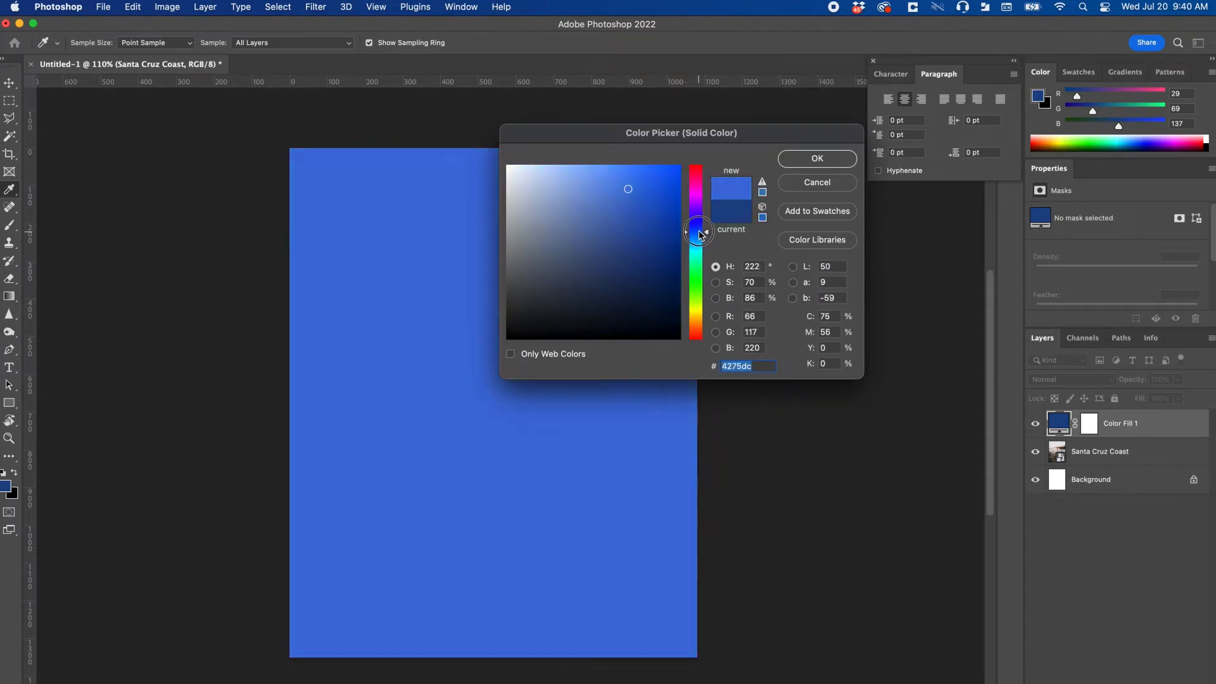
{"action": "left_click", "coordinate": [633, 186]}
{"action": "mouse_move", "coordinate": [633, 186]}
{"action": "left_mouse_down"}
{"action": "mouse_move", "coordinate": [643, 228]}
{"action": "mouse_move", "coordinate": [660, 231]}
{"action": "left_mouse_up"}
{"action": "left_click_drag", "start_coordinate": [753, 140], "coordinate": [738, 136]}
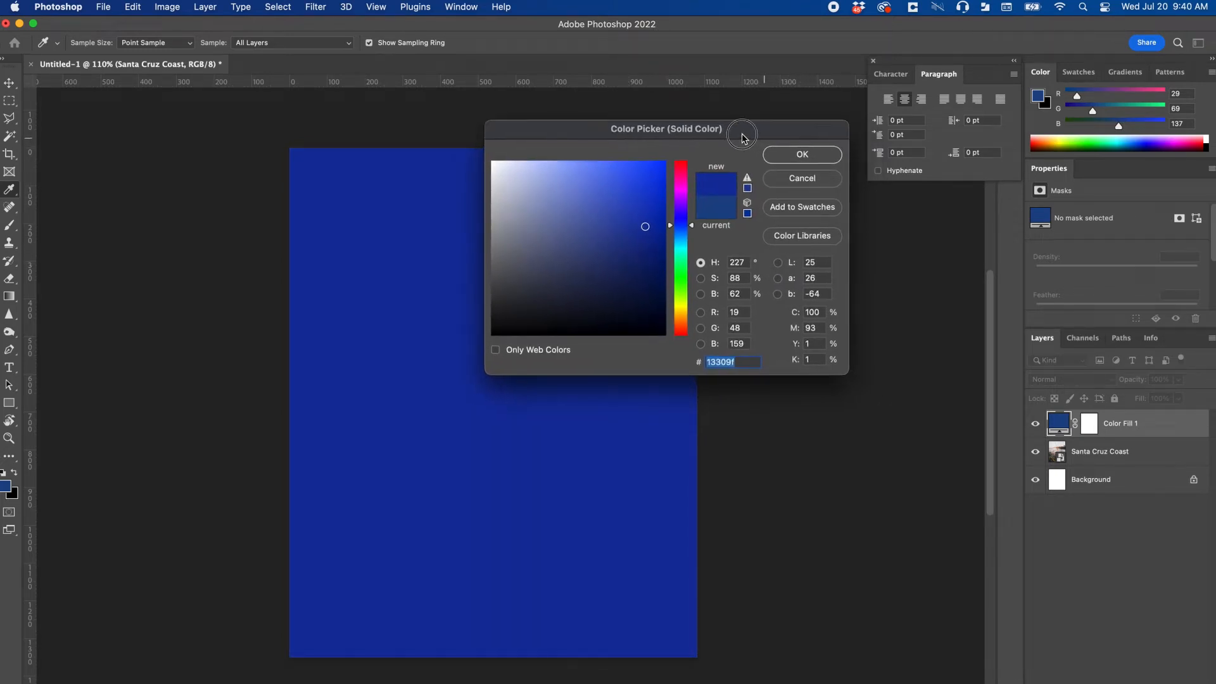
{"action": "left_click", "coordinate": [785, 157]}
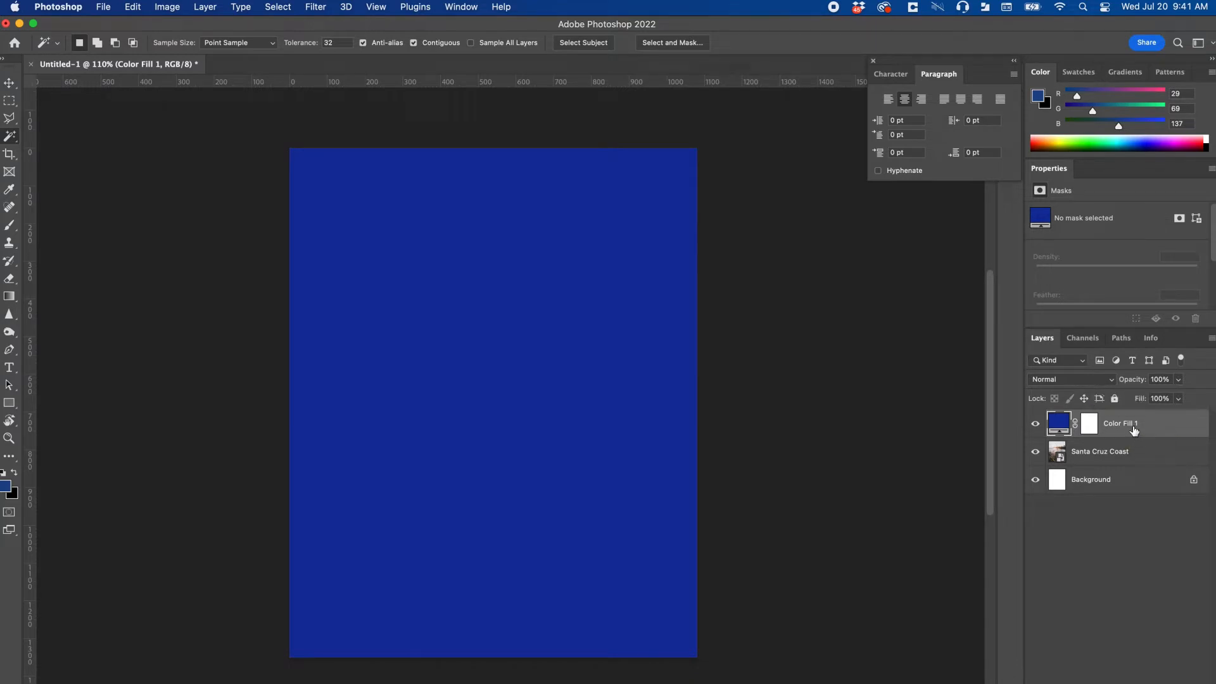
Set the blue fill layer's blend mode to Linear Burn
{"action": "left_click", "coordinate": [1074, 383]}
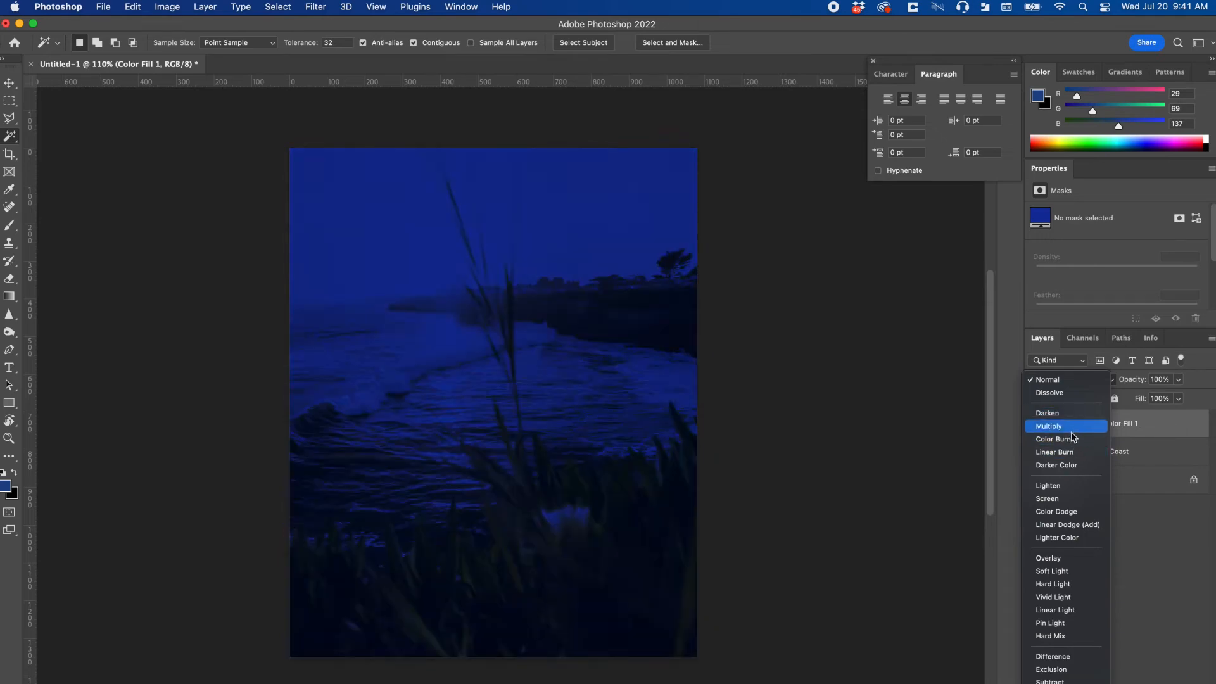
{"action": "scroll", "coordinate": [1070, 537], "scroll_direction": "down", "scroll_amount": 3}
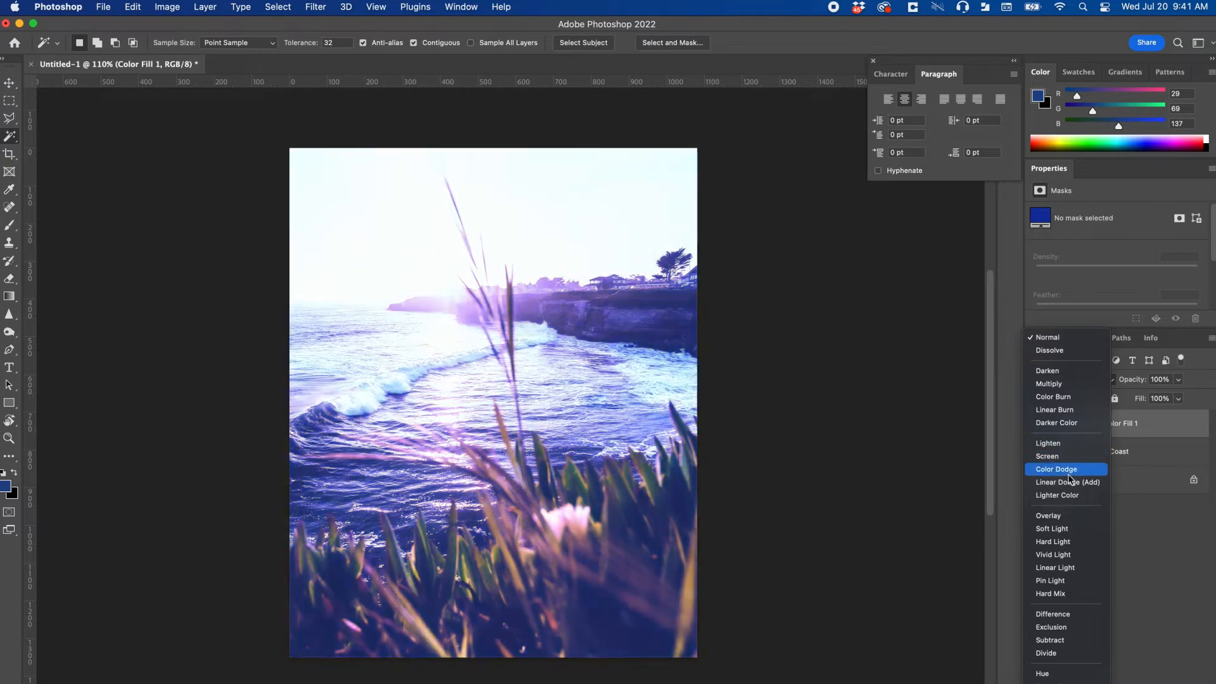
{"action": "left_click", "coordinate": [1068, 413]}
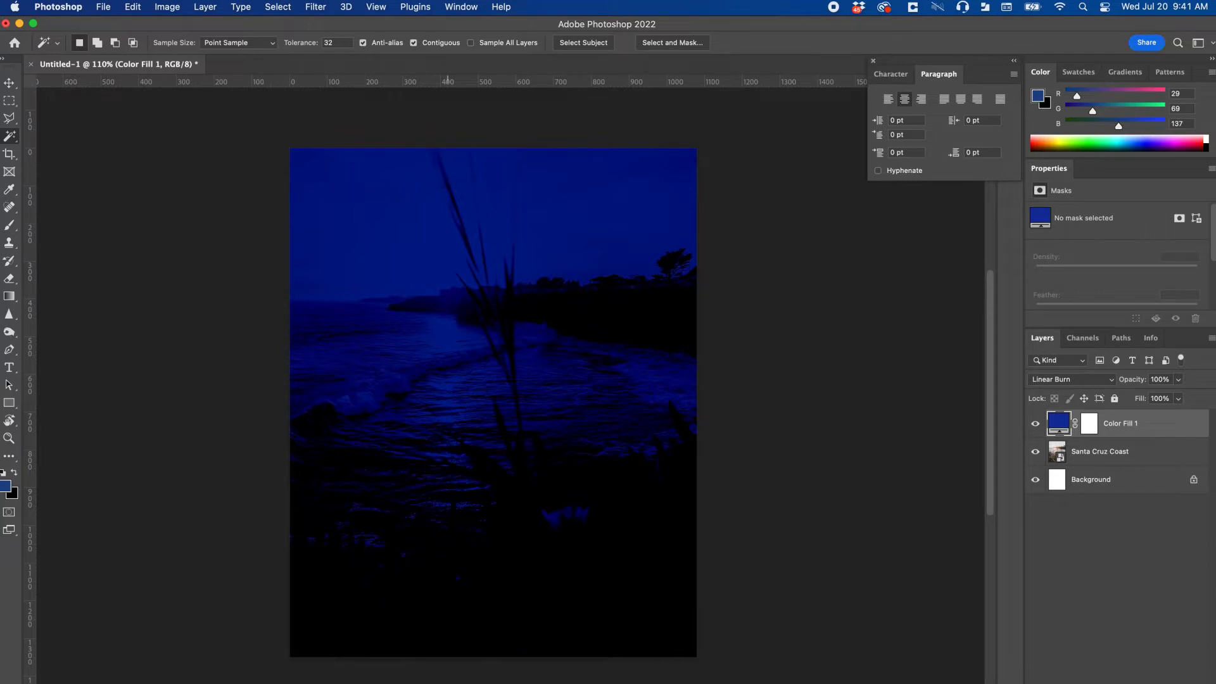
Place Basketball.jpg from the sources folder in Finder centred on the canvas and commit it at its fitted size
{"action": "left_click", "coordinate": [426, 682]}
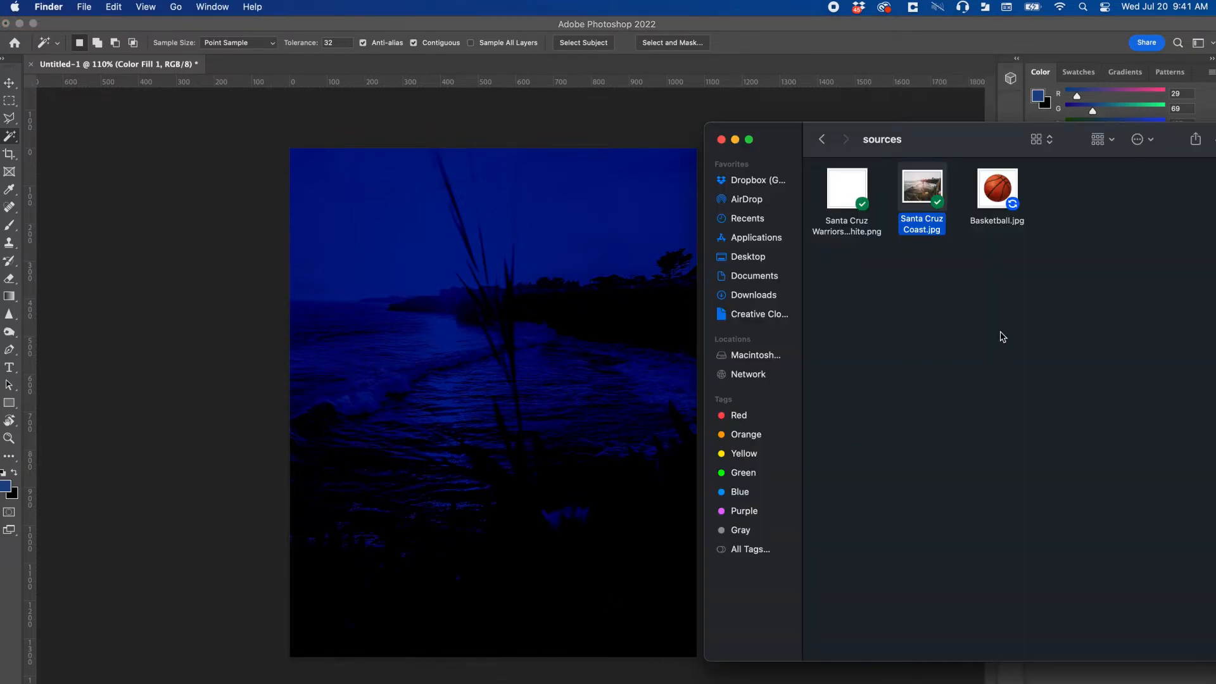
{"action": "left_click", "coordinate": [1002, 336]}
{"action": "left_click", "coordinate": [1006, 204]}
{"action": "left_click", "coordinate": [1019, 298]}
{"action": "left_click_drag", "start_coordinate": [1003, 188], "coordinate": [528, 331]}
{"action": "left_click_drag", "start_coordinate": [523, 340], "coordinate": [523, 340]}
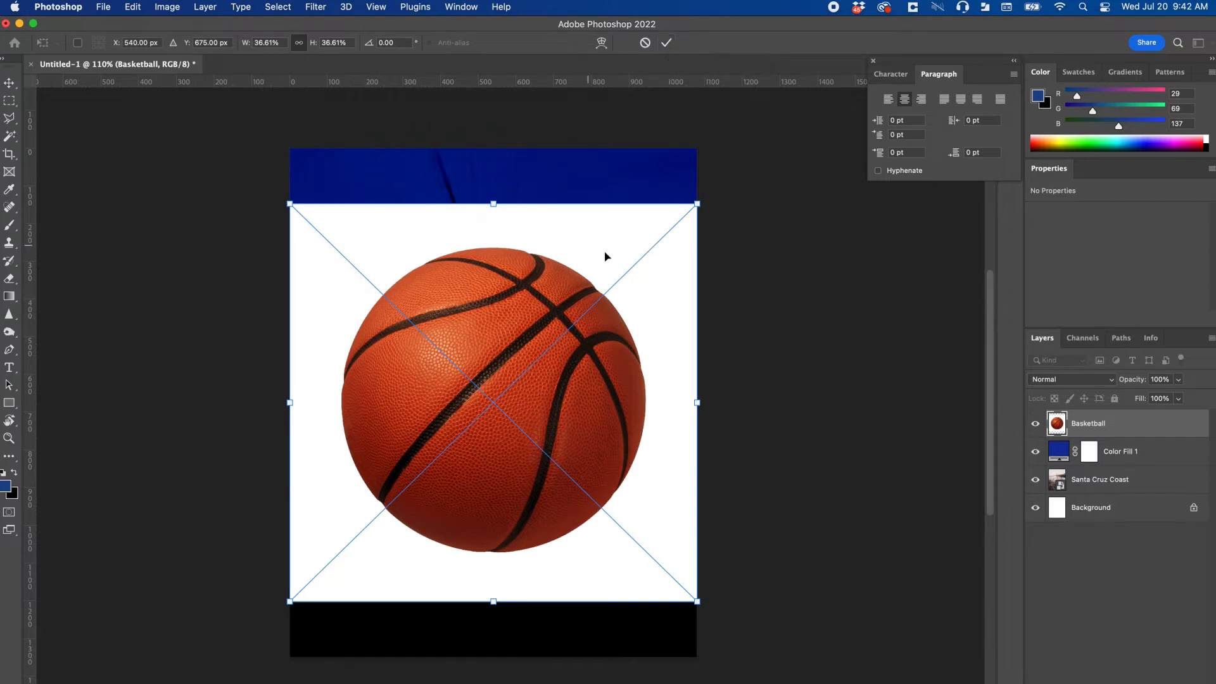
{"action": "left_click", "coordinate": [667, 42]}
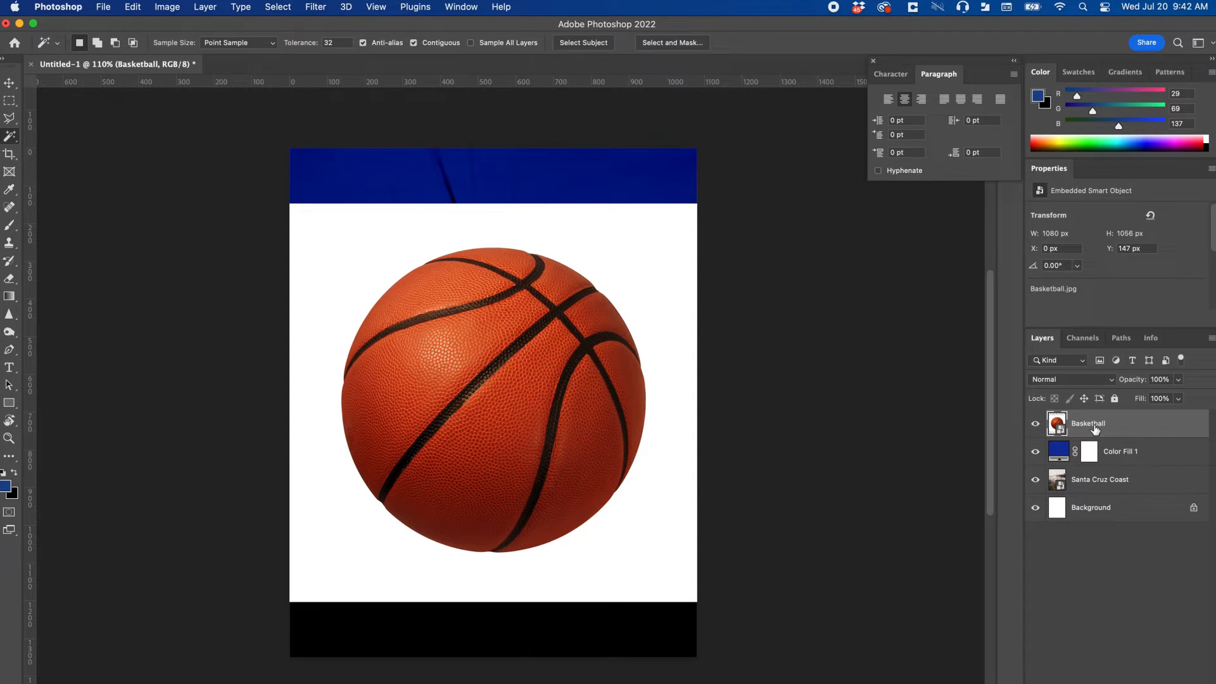
Rasterize the Basketball layer
{"action": "right_click", "coordinate": [1095, 430]}
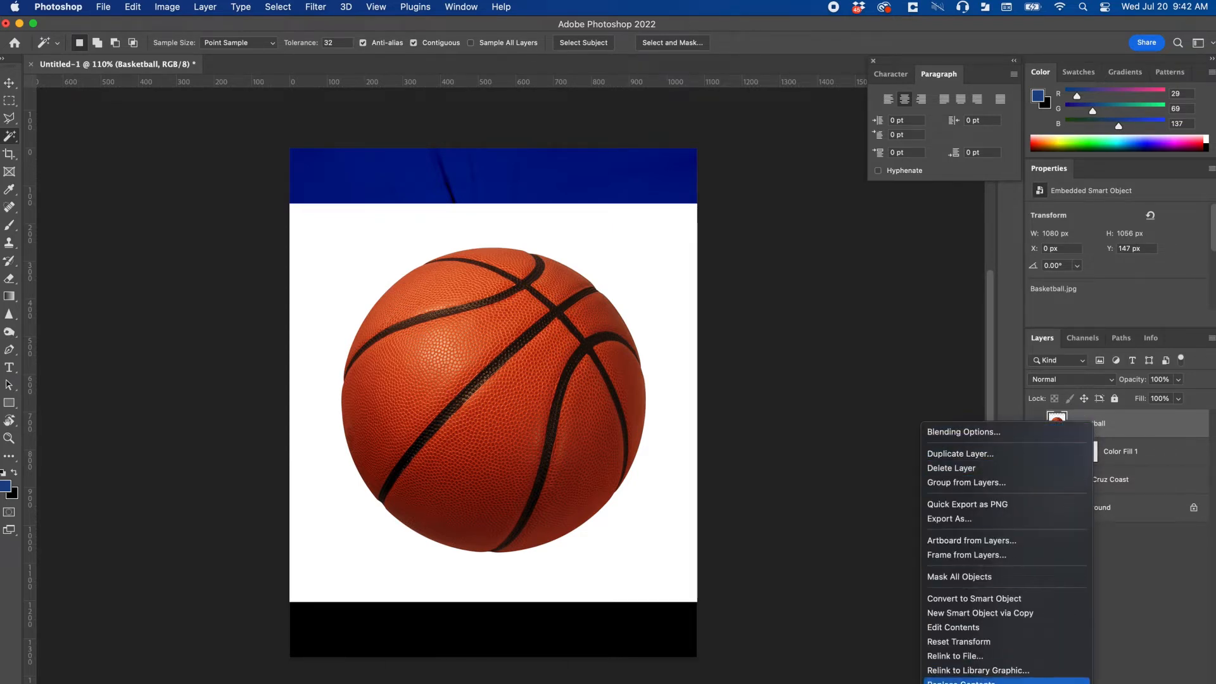
{"action": "mouse_move", "coordinate": [997, 682]}
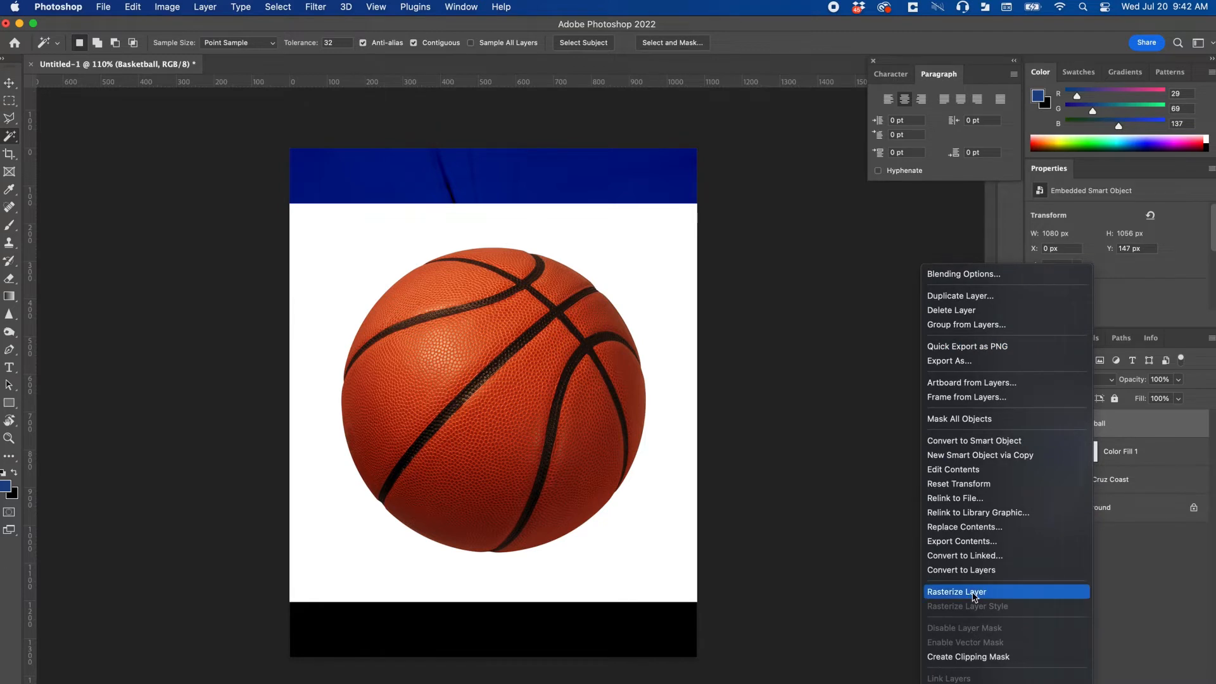
{"action": "left_click", "coordinate": [974, 592]}
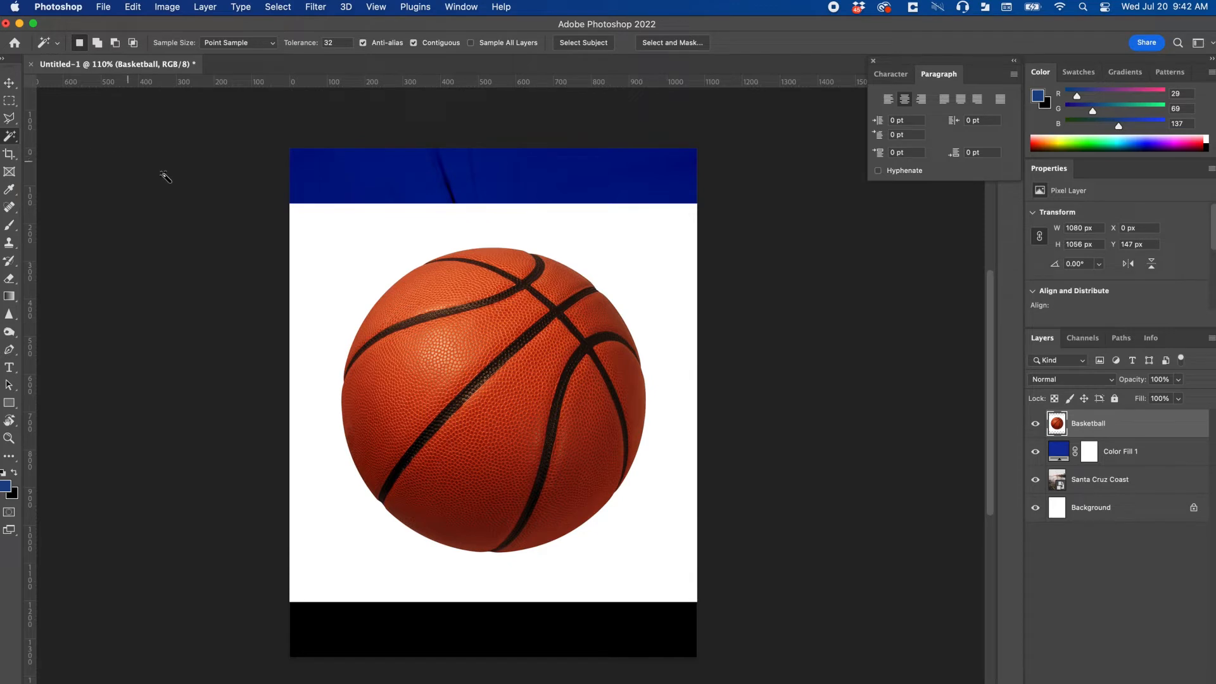
Try outlining the basketball with a rough freehand Lasso selection, and deselect it
{"action": "left_click", "coordinate": [6, 125]}
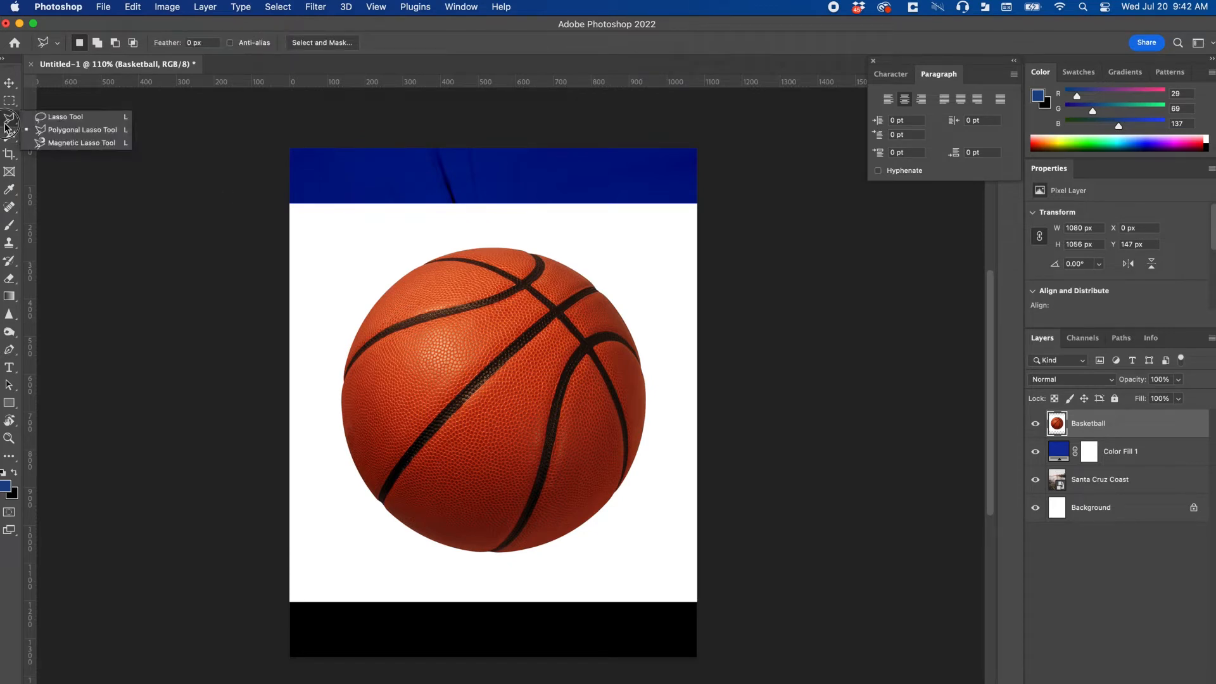
{"action": "left_click", "coordinate": [64, 117]}
{"action": "mouse_move", "coordinate": [490, 236]}
{"action": "left_mouse_down"}
{"action": "mouse_move", "coordinate": [670, 430]}
{"action": "mouse_move", "coordinate": [570, 546]}
{"action": "mouse_move", "coordinate": [429, 545]}
{"action": "mouse_move", "coordinate": [340, 445]}
{"action": "mouse_move", "coordinate": [373, 300]}
{"action": "mouse_move", "coordinate": [481, 244]}
{"action": "left_mouse_up"}
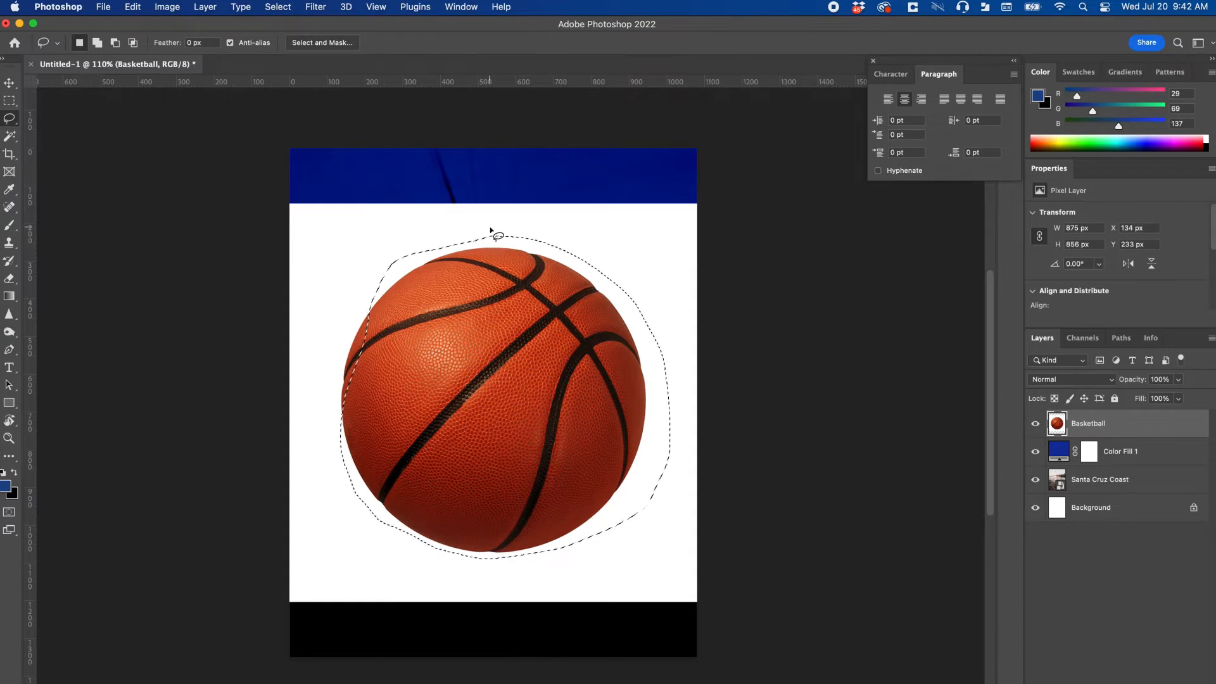
{"action": "left_click", "coordinate": [491, 230]}
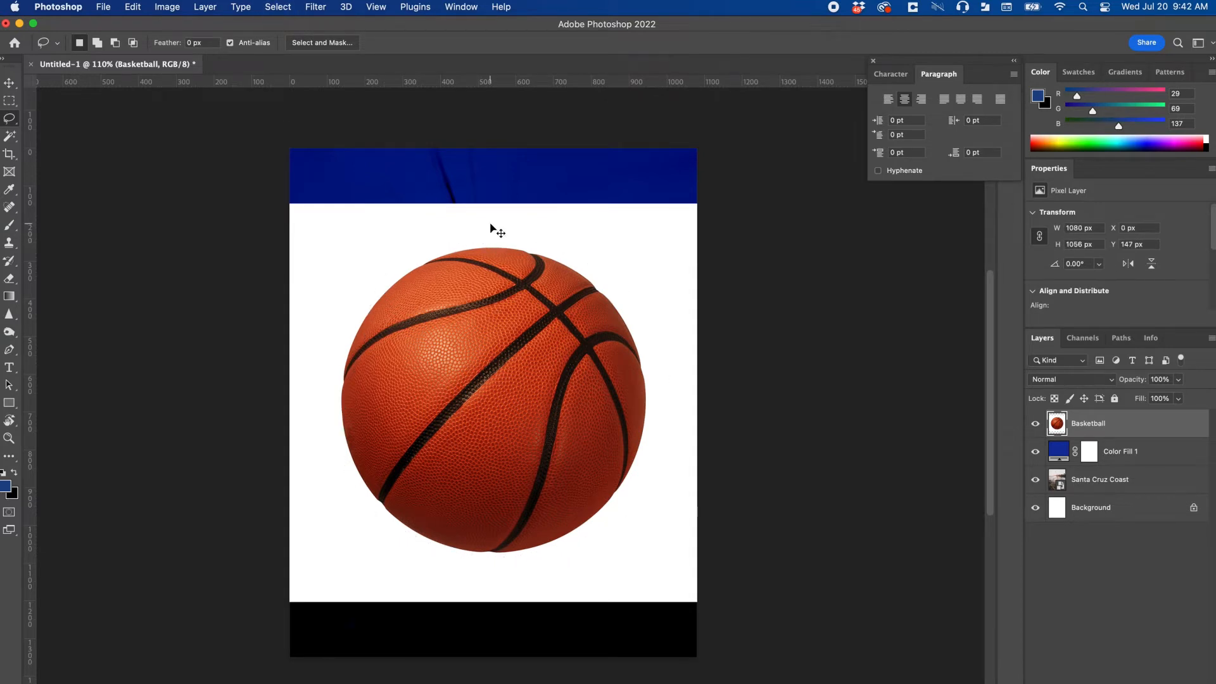
Select the white area around the basketball with the Magic Wand at tolerance 32, delete it, and deselect
{"action": "left_click", "coordinate": [9, 137]}
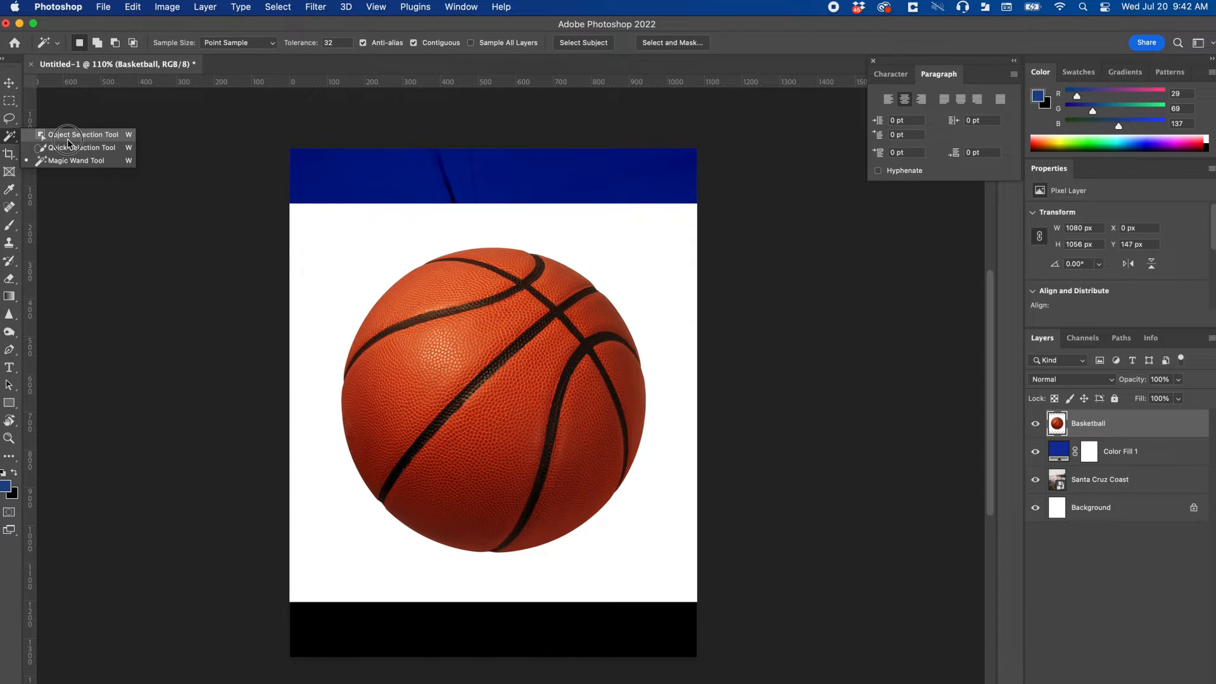
{"action": "left_click", "coordinate": [68, 141]}
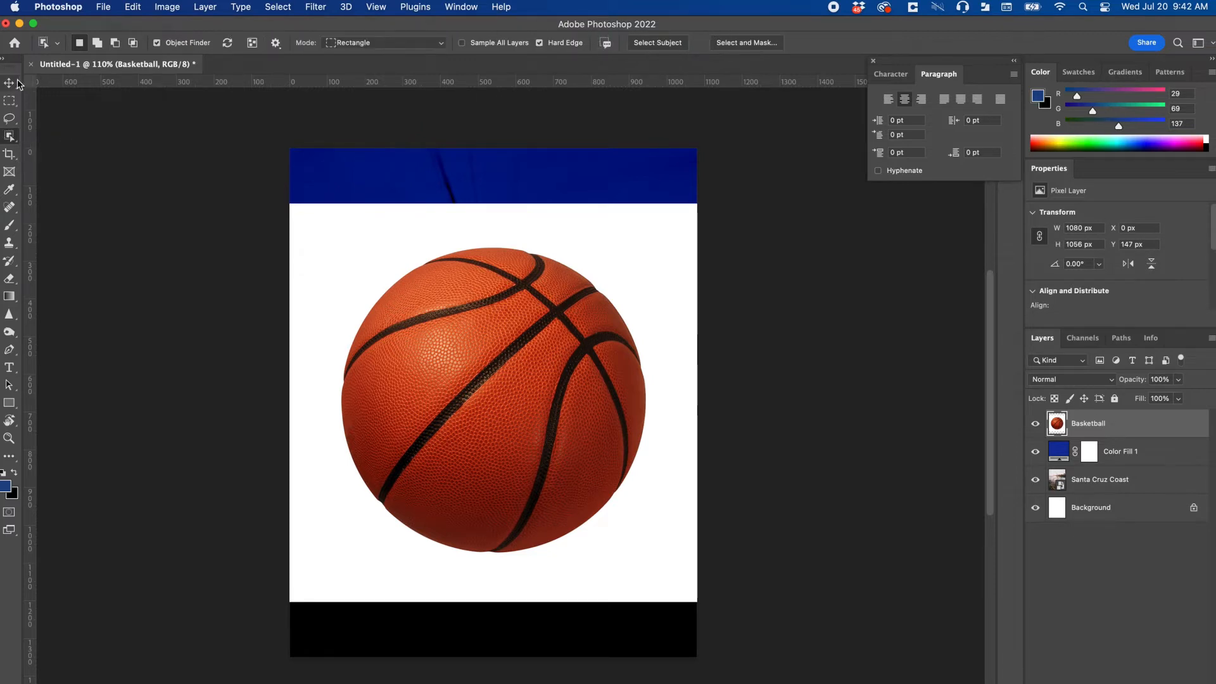
{"action": "left_click", "coordinate": [13, 138]}
{"action": "left_click", "coordinate": [13, 137]}
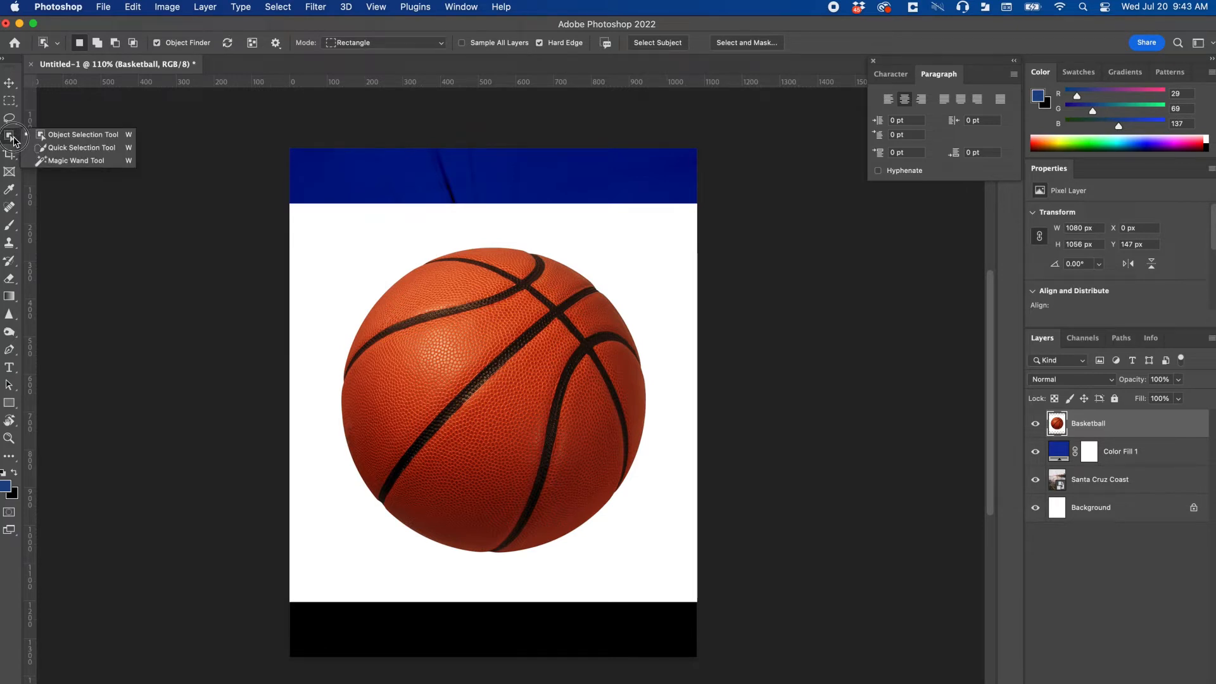
{"action": "left_click", "coordinate": [54, 160]}
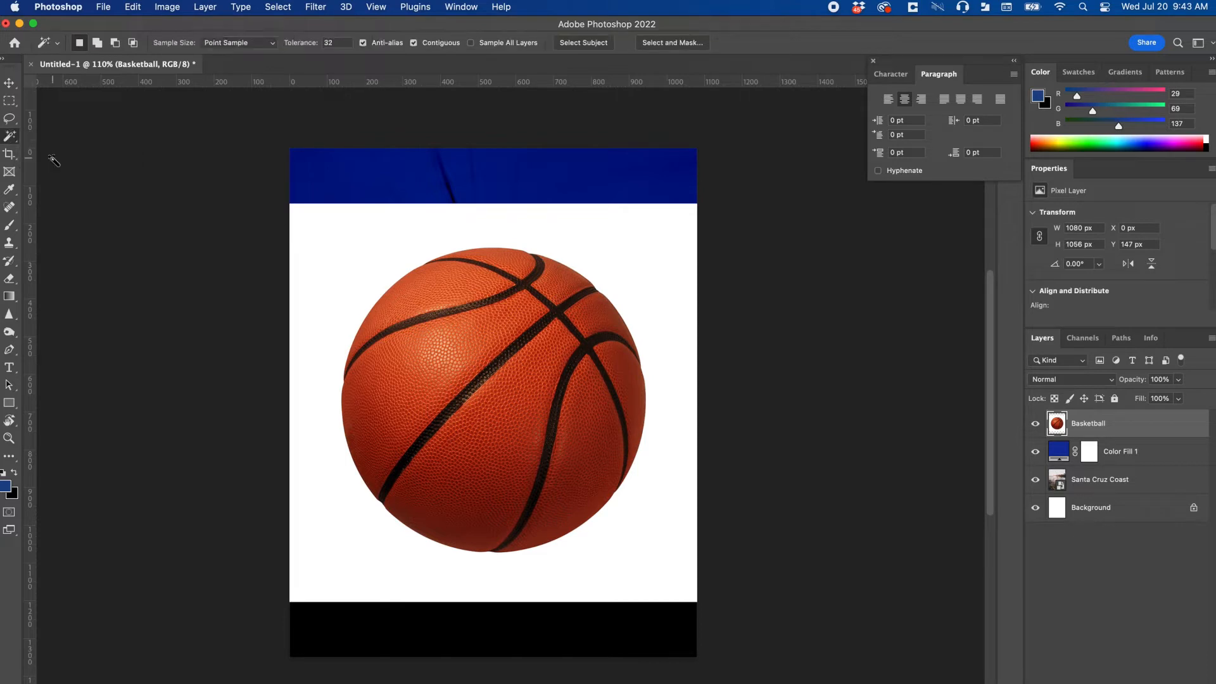
{"action": "left_click", "coordinate": [641, 253]}
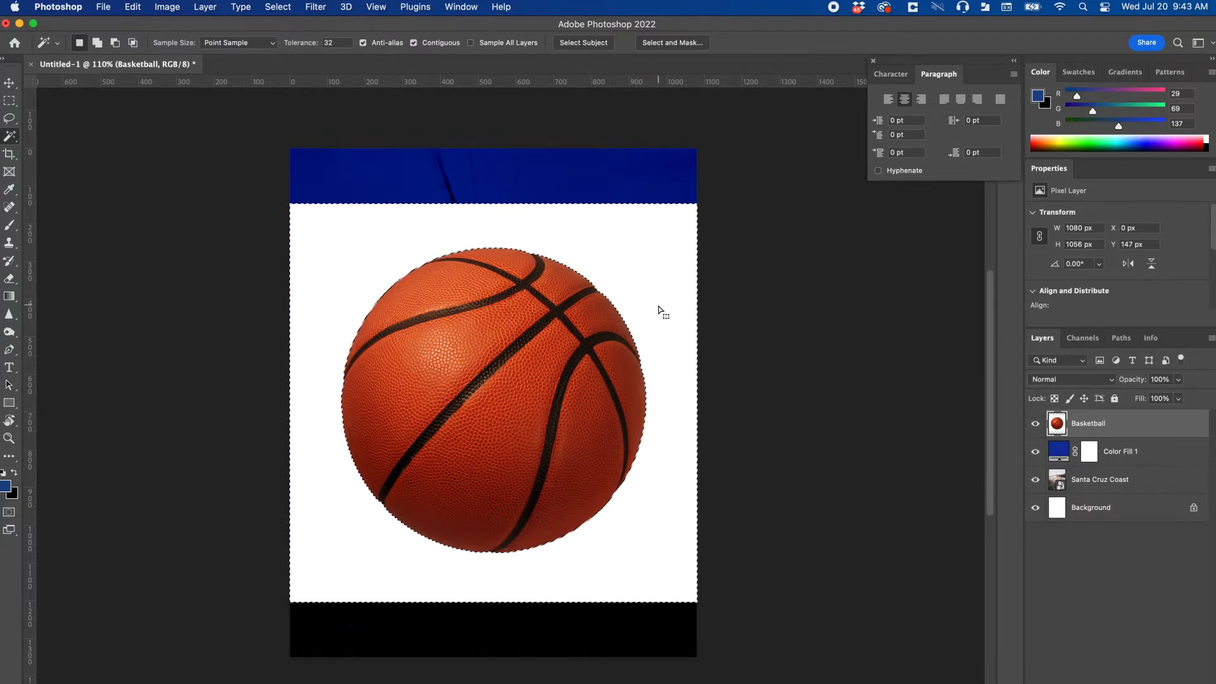
{"action": "key", "text": "Delete"}
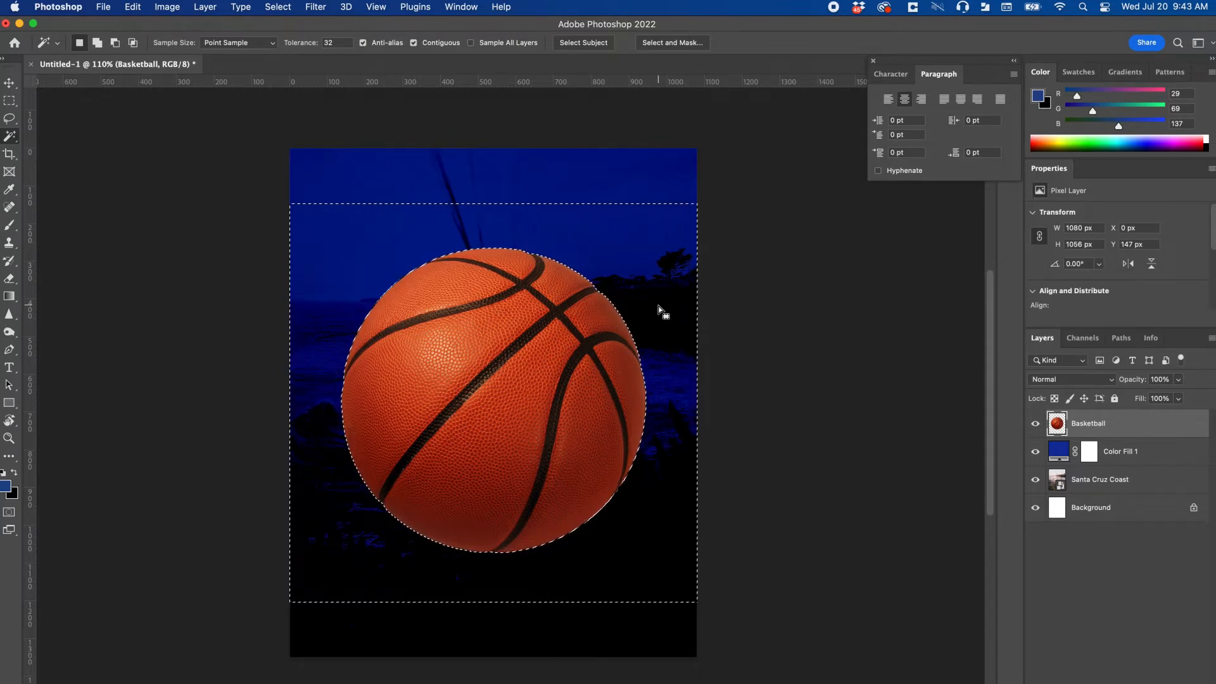
{"action": "key", "text": "super+d"}
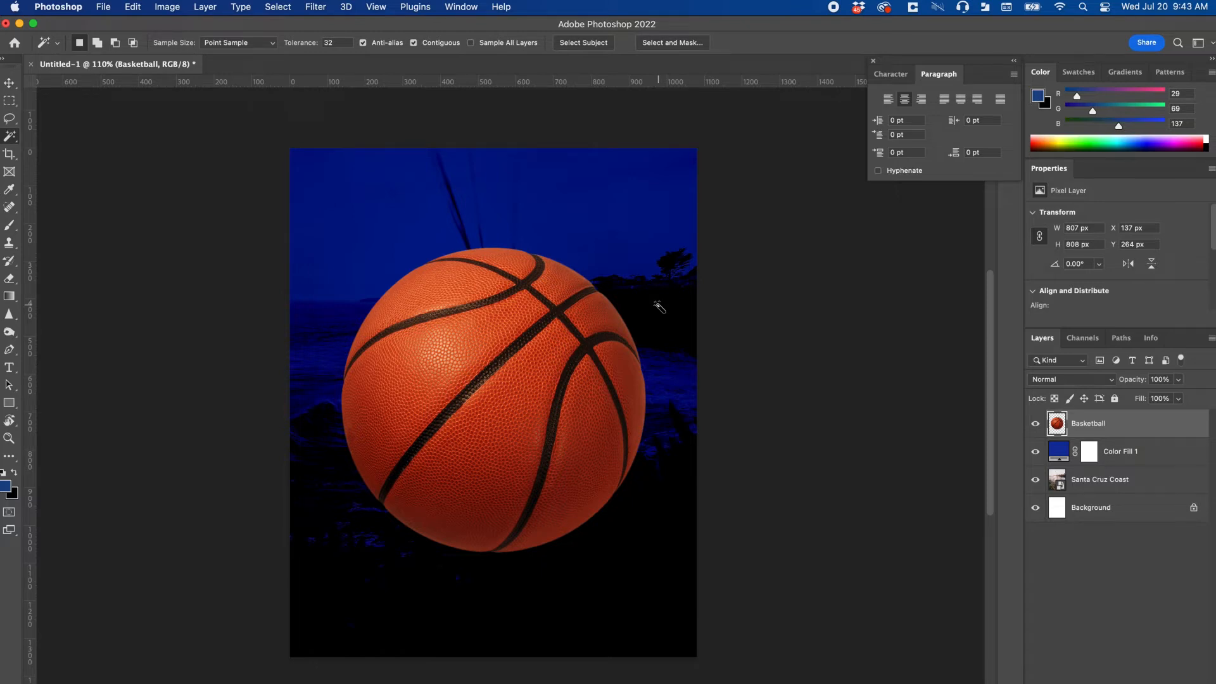
Reorder the Basketball layer so it sits between Color Fill 1 and Santa Cruz Coast
{"action": "left_click", "coordinate": [1135, 457]}
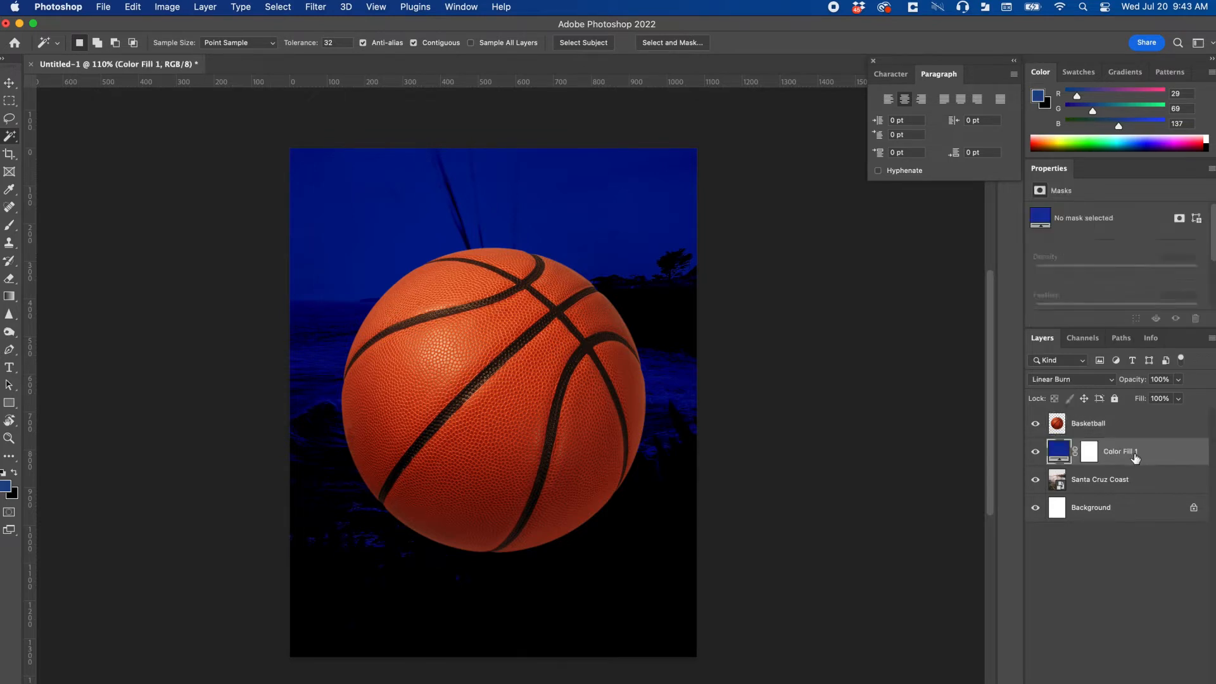
{"action": "left_click", "coordinate": [1086, 425]}
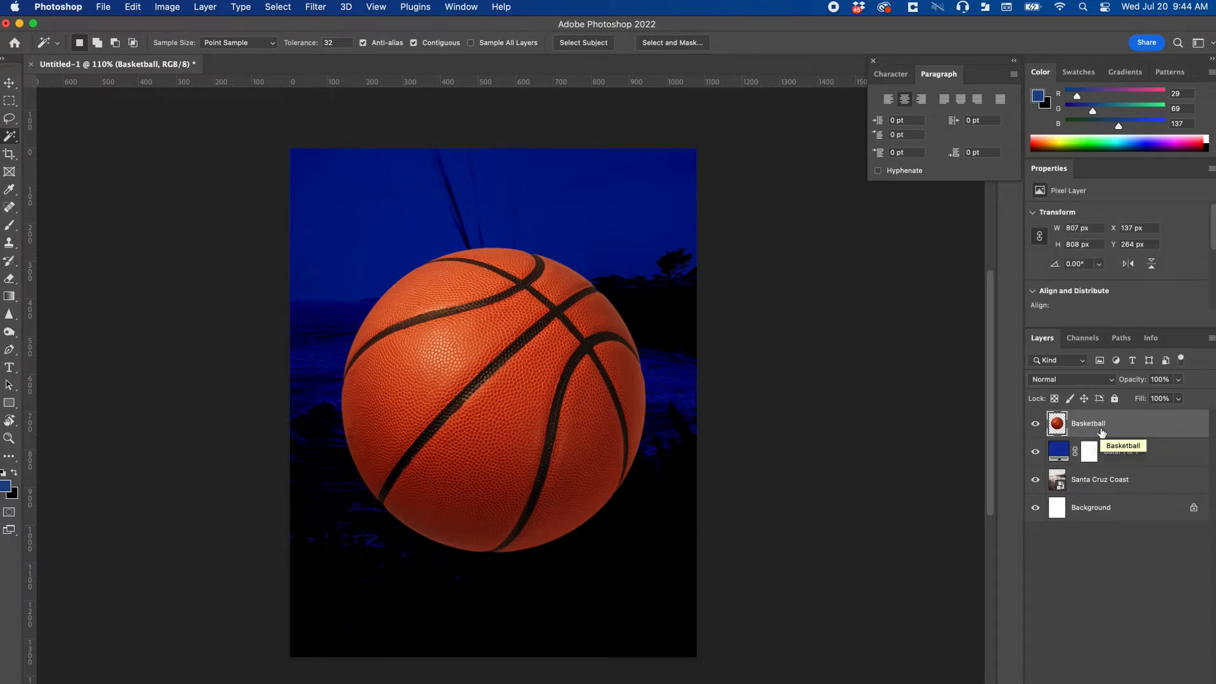
{"action": "left_click_drag", "start_coordinate": [1099, 430], "coordinate": [1113, 494]}
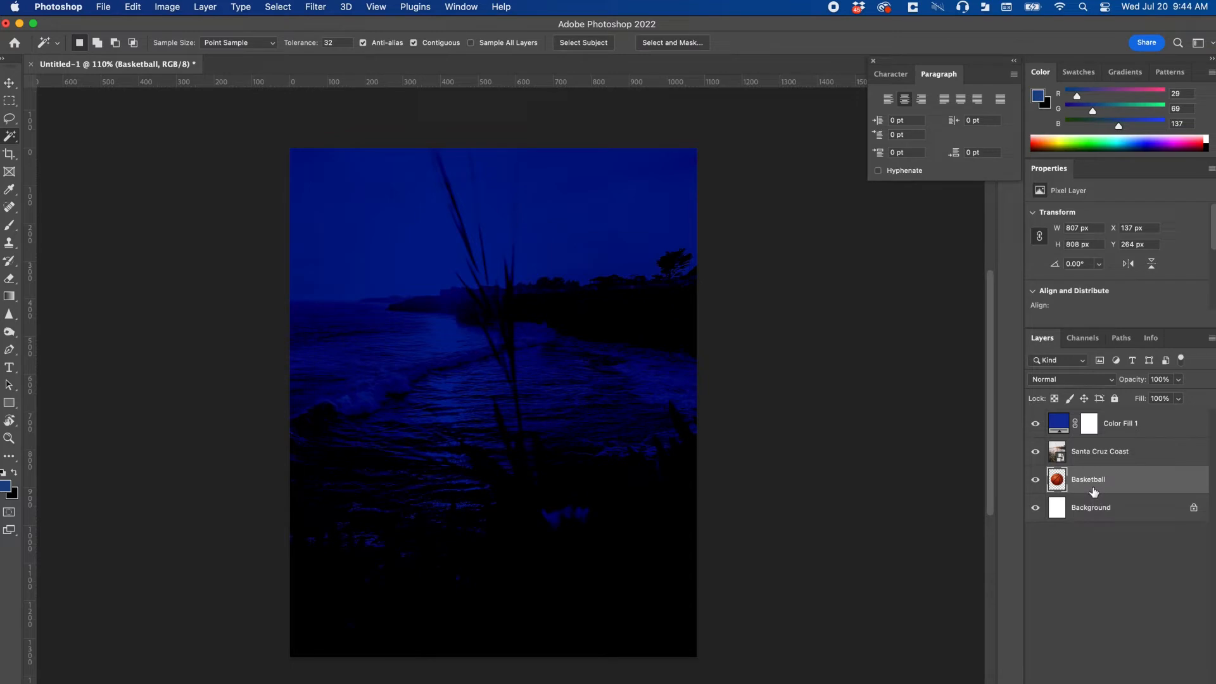
{"action": "left_click_drag", "start_coordinate": [1100, 481], "coordinate": [1102, 447]}
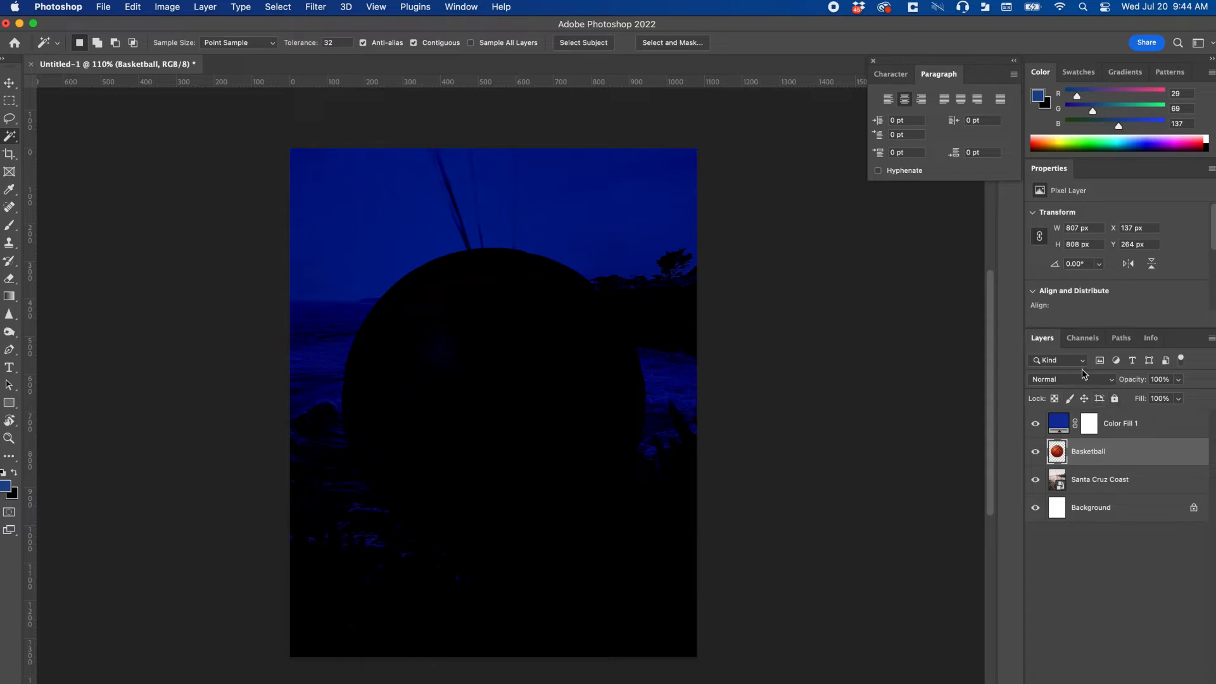
Set the Basketball layer's blend mode to Hard Mix and its opacity to 50%
{"action": "left_click", "coordinate": [1088, 384]}
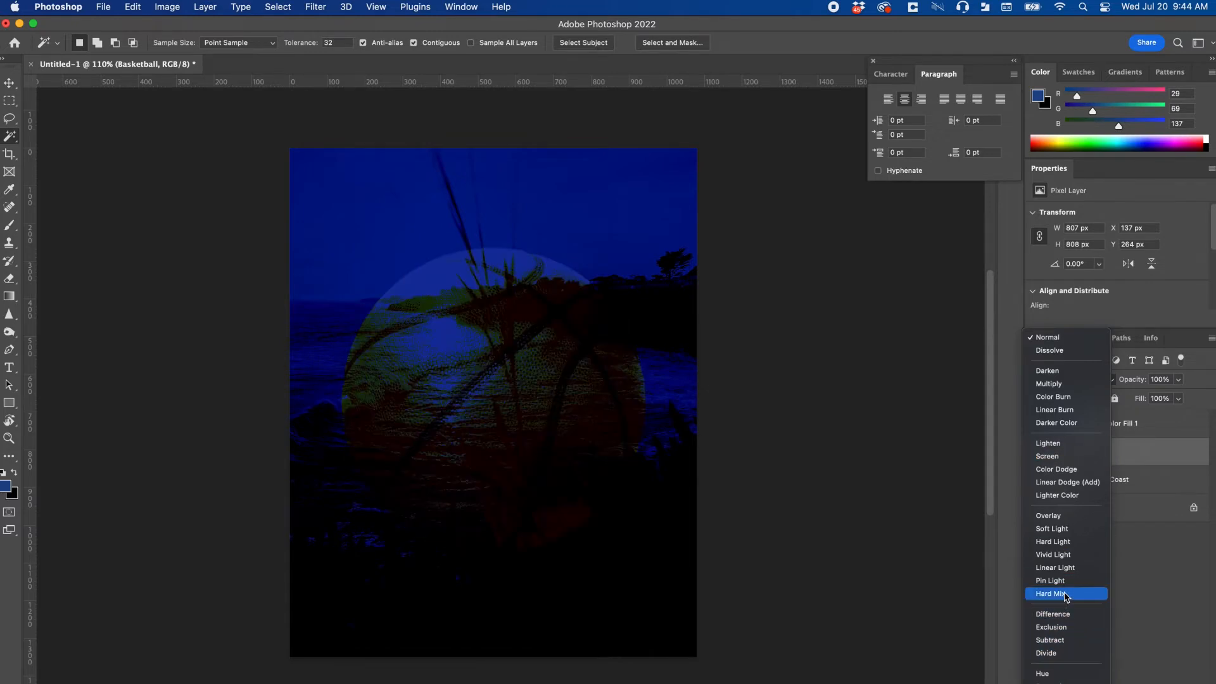
{"action": "left_click", "coordinate": [1064, 596]}
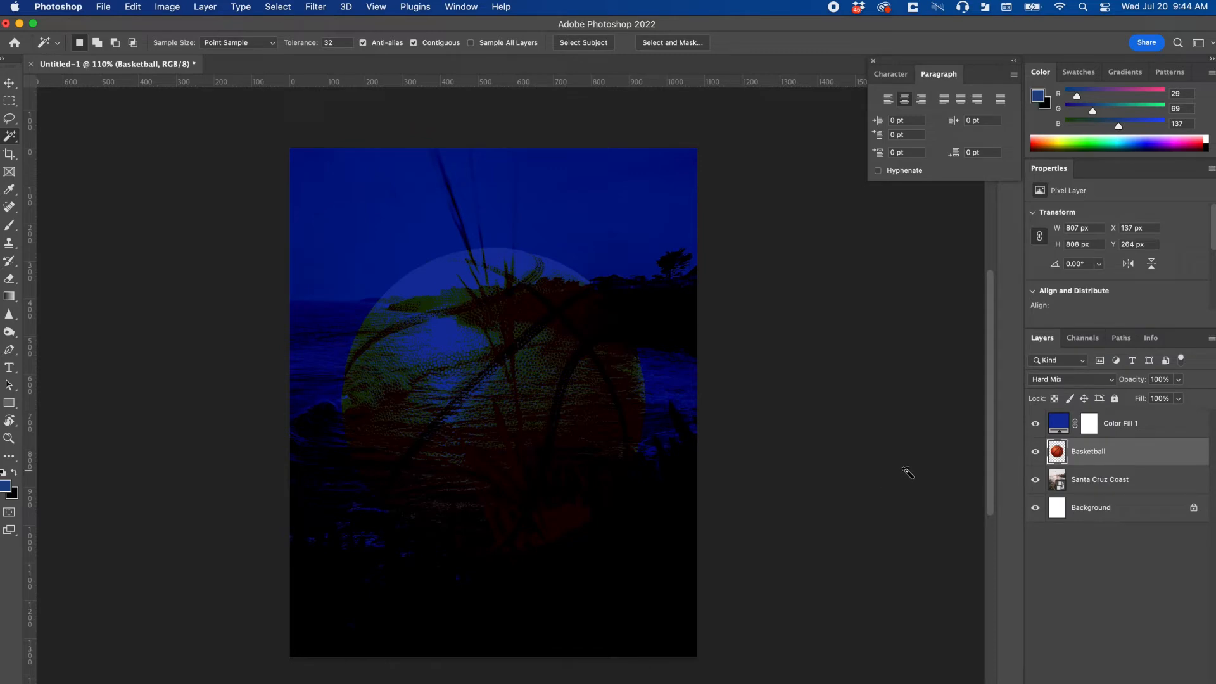
{"action": "left_click", "coordinate": [1177, 380]}
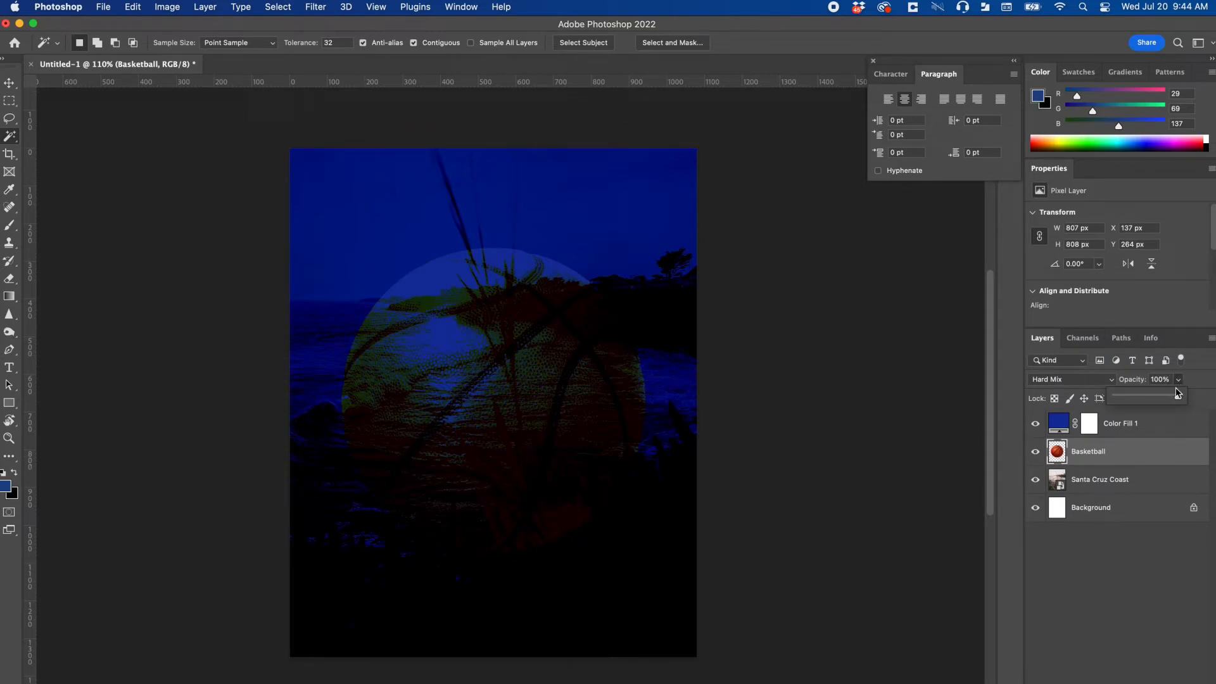
{"action": "left_click_drag", "start_coordinate": [1172, 398], "coordinate": [1148, 399]}
Change the Color Fill 1 layer's colour to the brighter blue #0932c7
{"action": "left_click", "coordinate": [1134, 436]}
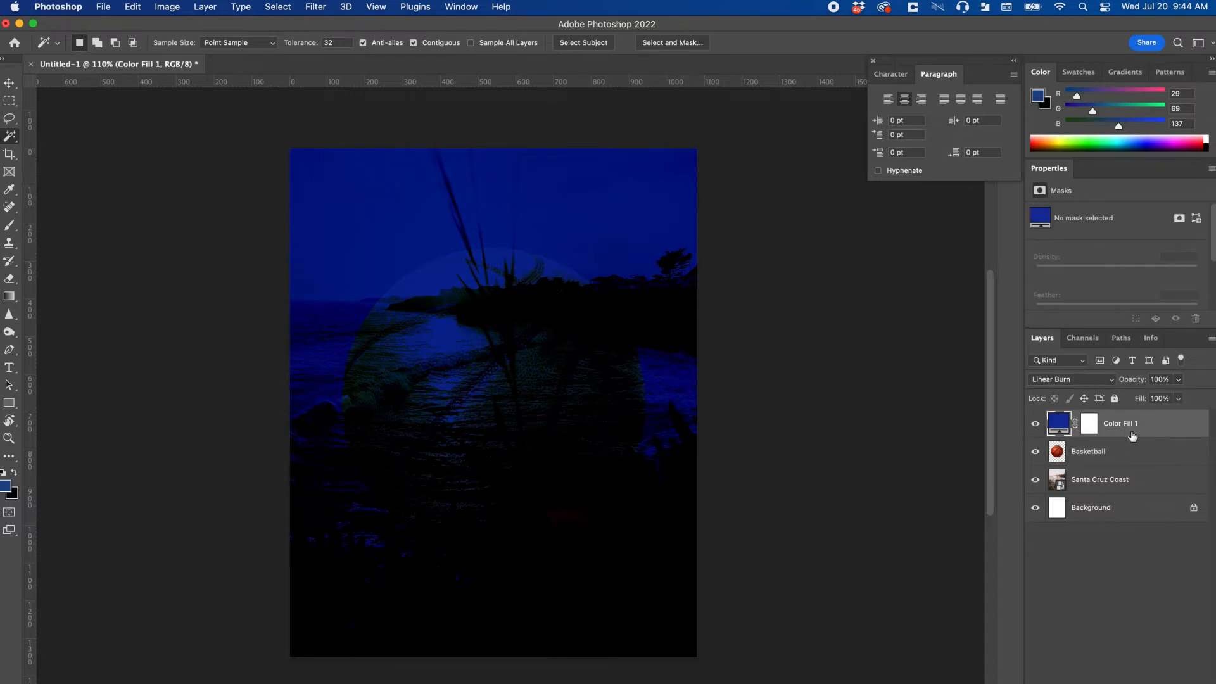
{"action": "double_click", "coordinate": [1066, 428]}
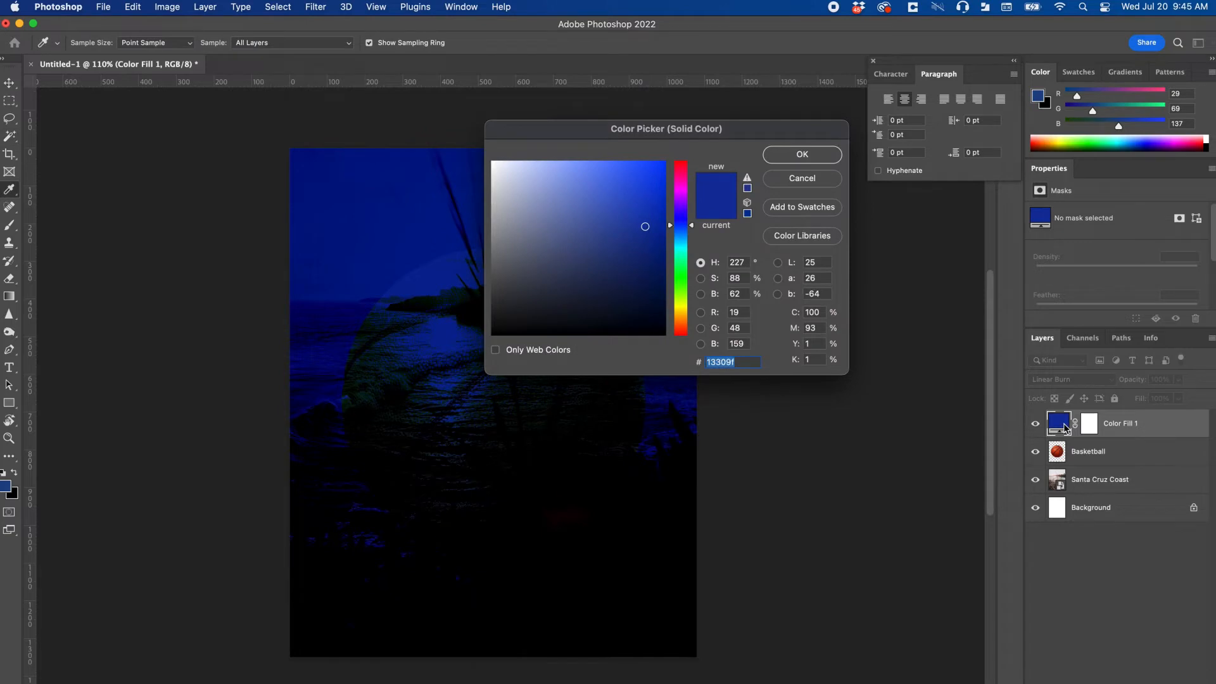
{"action": "left_click_drag", "start_coordinate": [693, 126], "coordinate": [922, 125]}
{"action": "left_click_drag", "start_coordinate": [867, 224], "coordinate": [886, 196]}
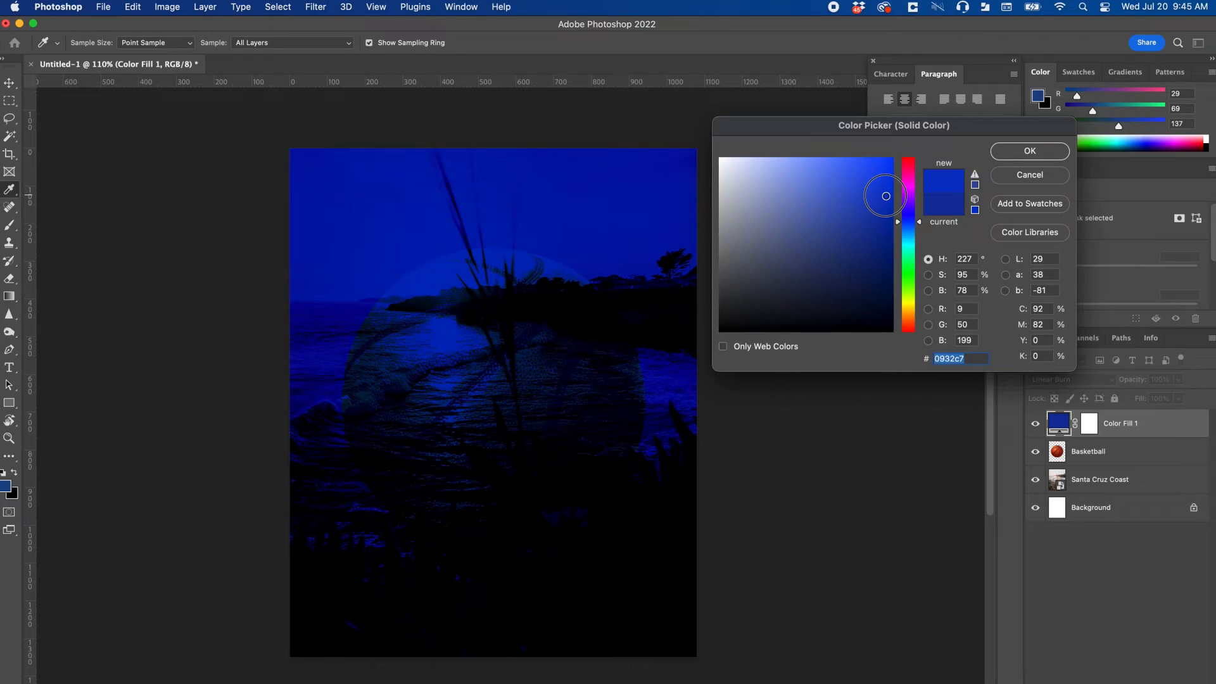
{"action": "left_click", "coordinate": [1020, 153]}
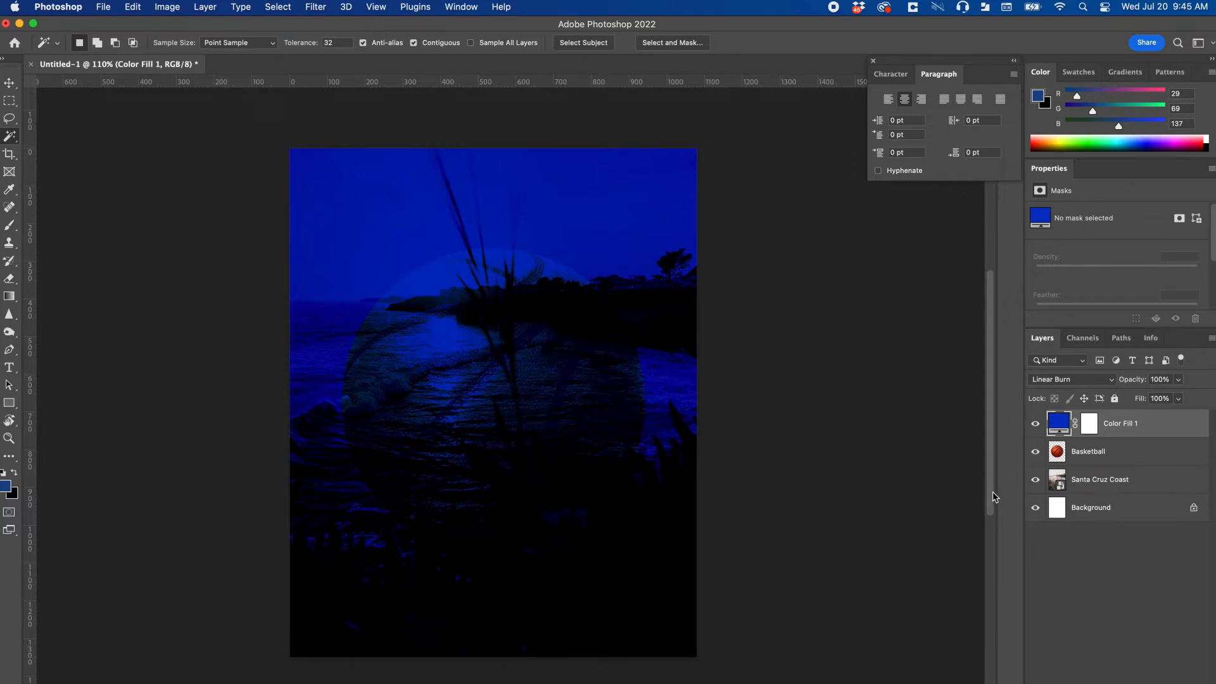
Free-transform the Santa Cruz Coast photo horizontally until its left edge meets the canvas edge at X 0 px, and commit
{"action": "left_click", "coordinate": [1114, 486]}
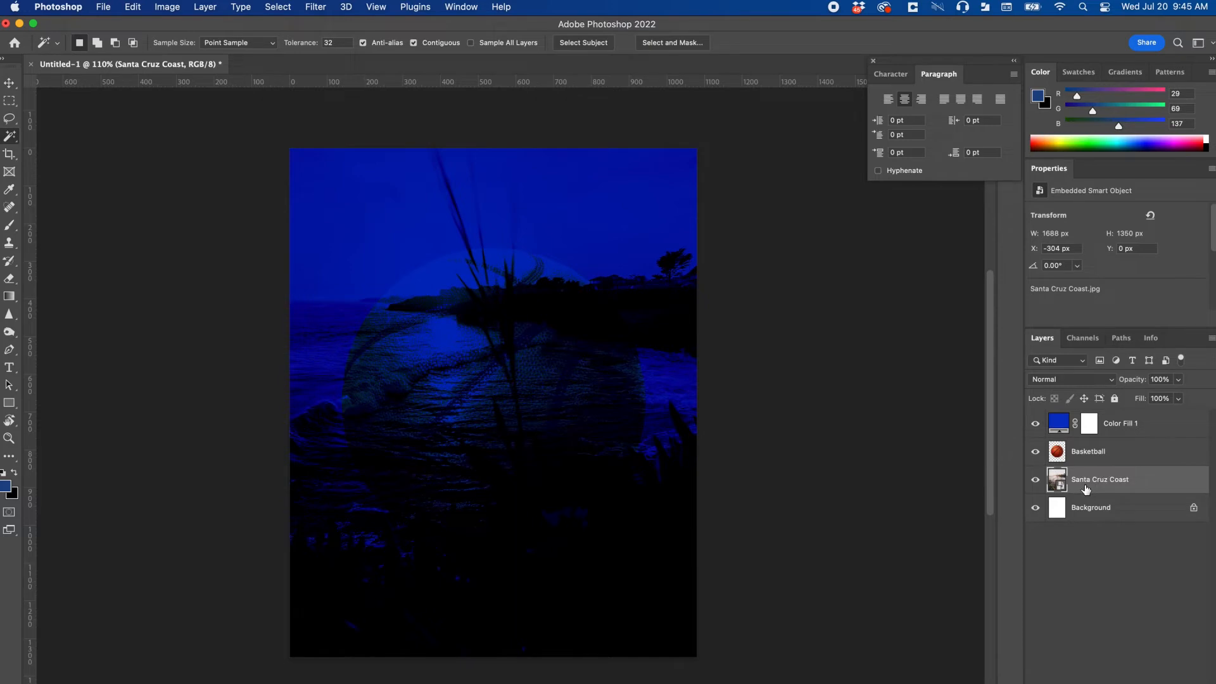
{"action": "left_click", "coordinate": [138, 9]}
{"action": "mouse_move", "coordinate": [159, 9]}
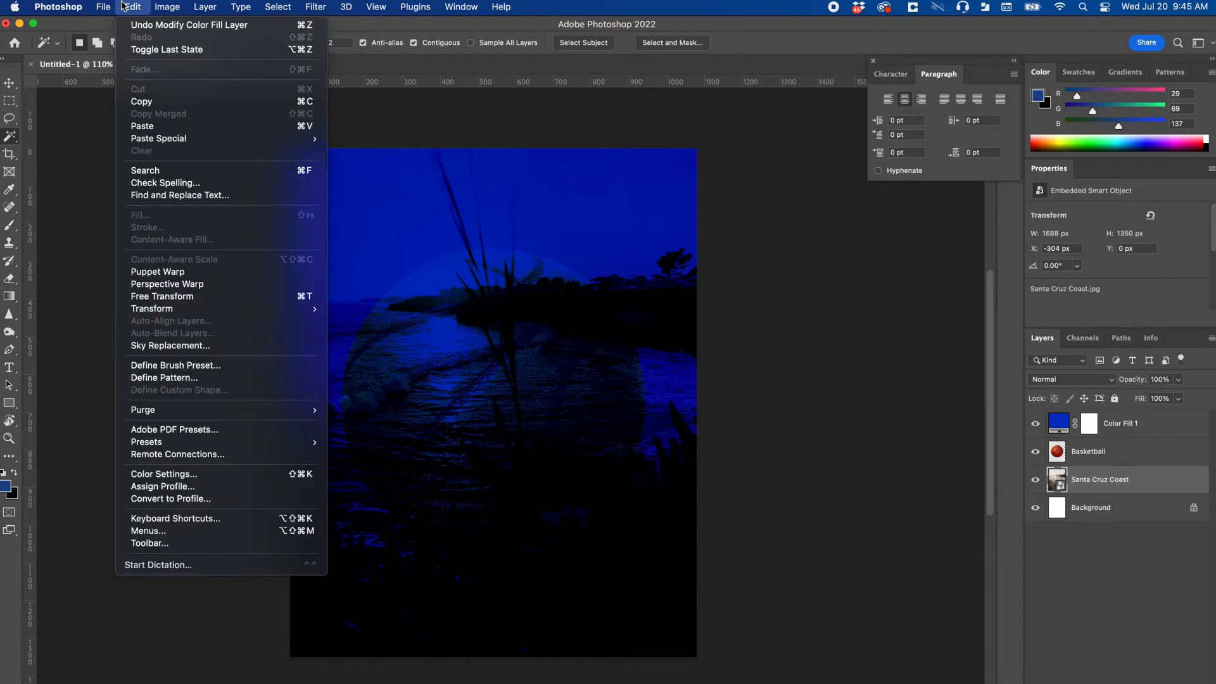
{"action": "left_click", "coordinate": [185, 298]}
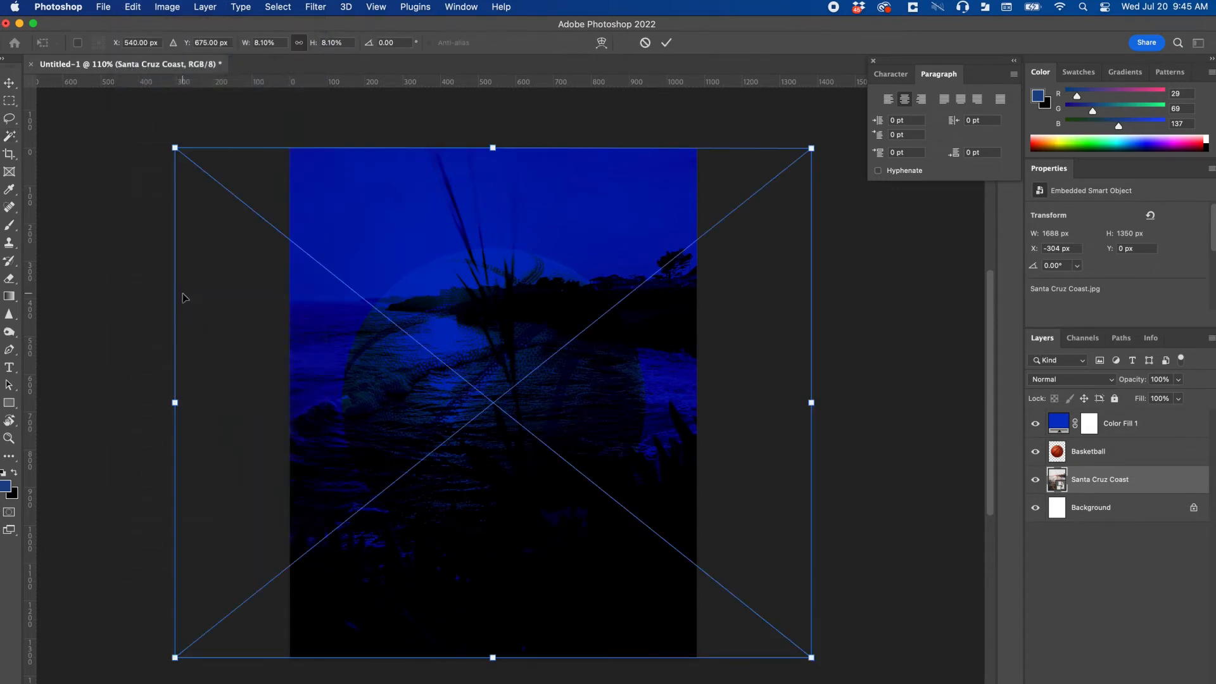
{"action": "left_click_drag", "start_coordinate": [437, 353], "coordinate": [561, 342]}
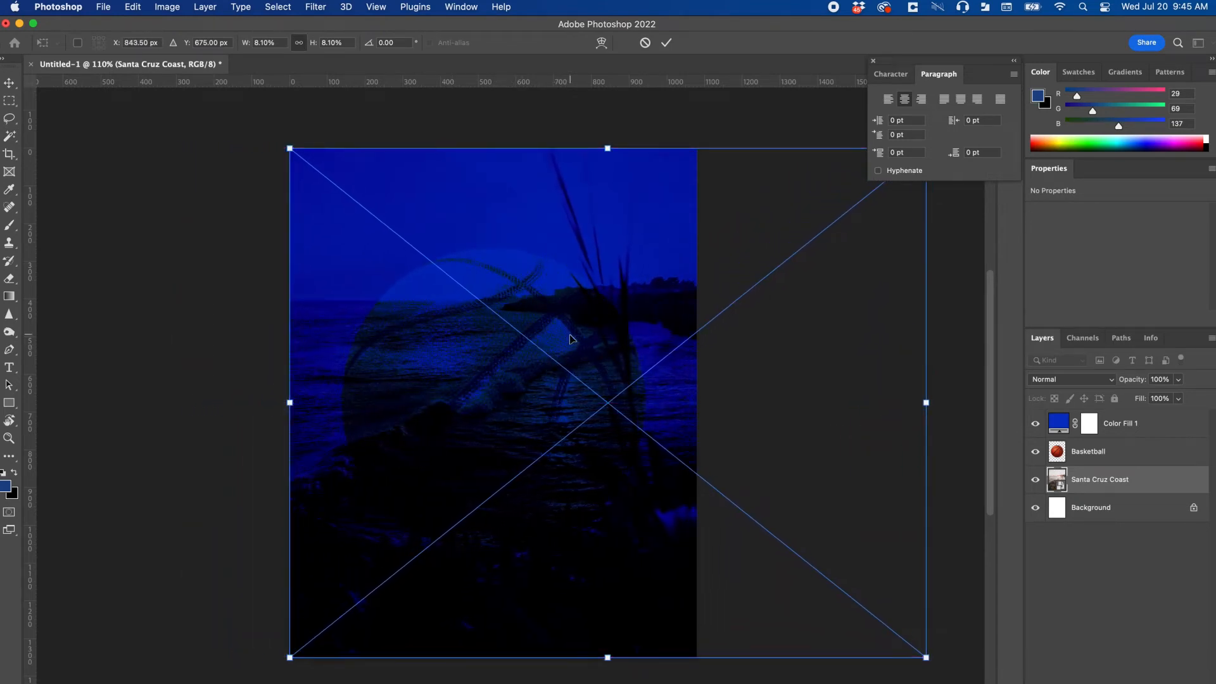
{"action": "left_click", "coordinate": [666, 43]}
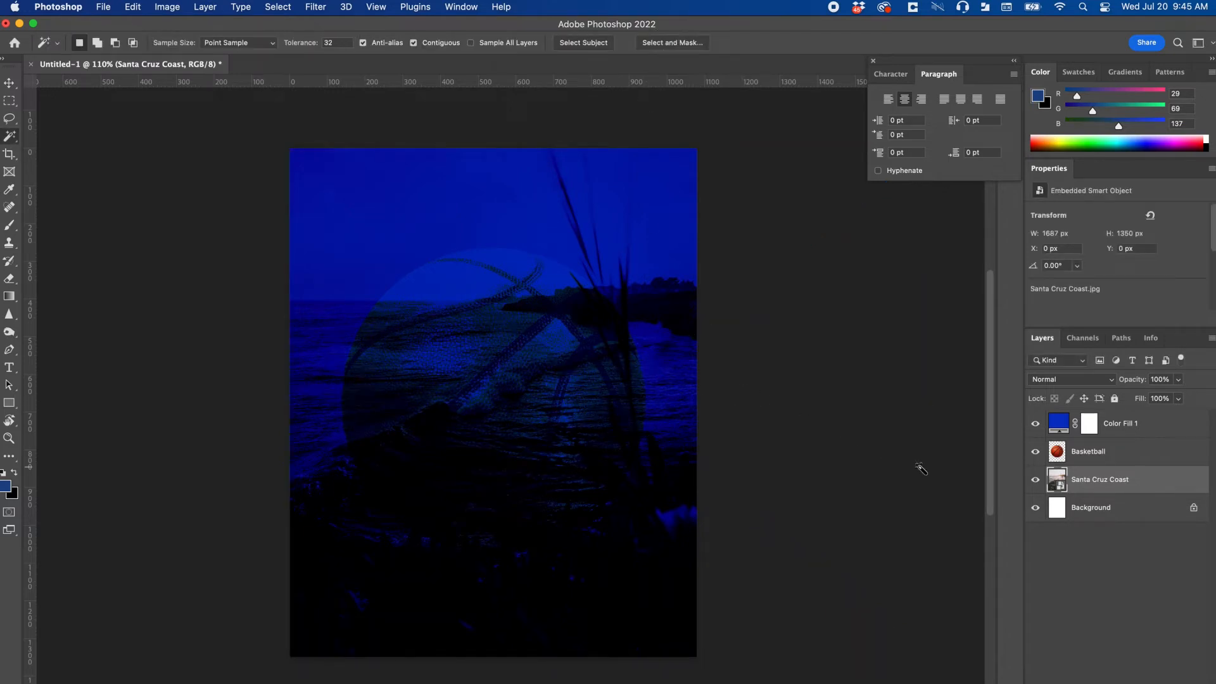
Move the basketball straight up into the sky to Y 45 px with Free Transform, and commit
{"action": "left_click", "coordinate": [1101, 455]}
{"action": "left_click", "coordinate": [133, 7]}
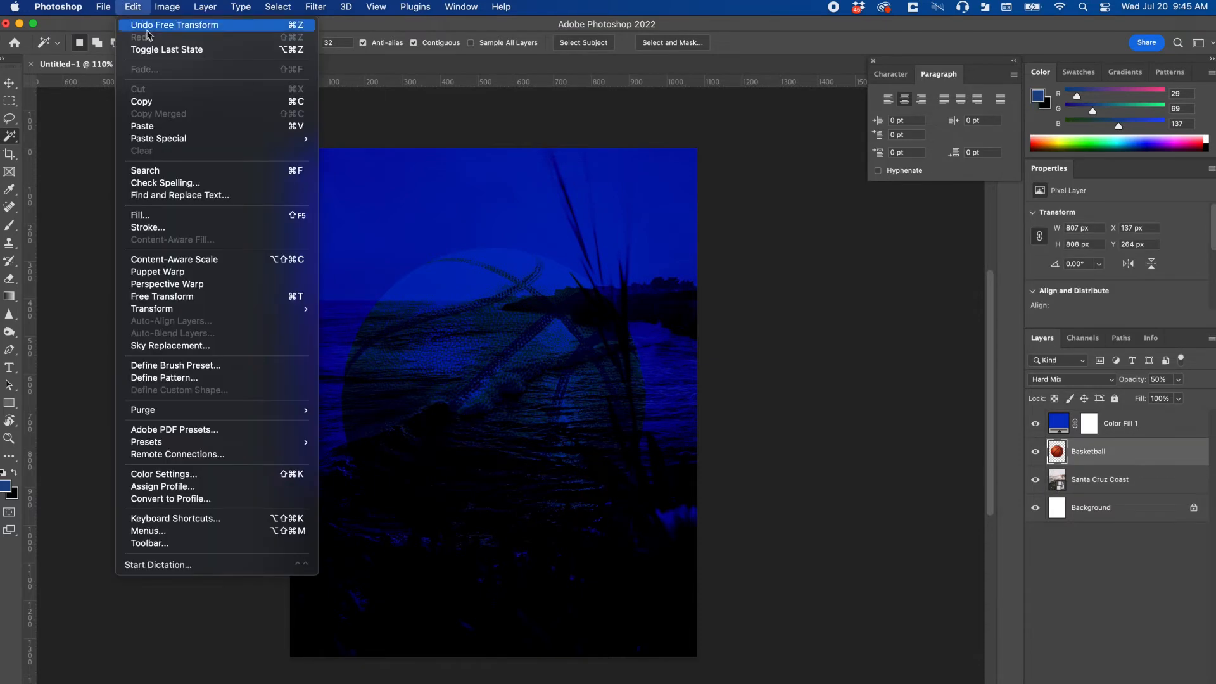
{"action": "left_click", "coordinate": [248, 303]}
{"action": "left_click_drag", "start_coordinate": [504, 367], "coordinate": [502, 285]}
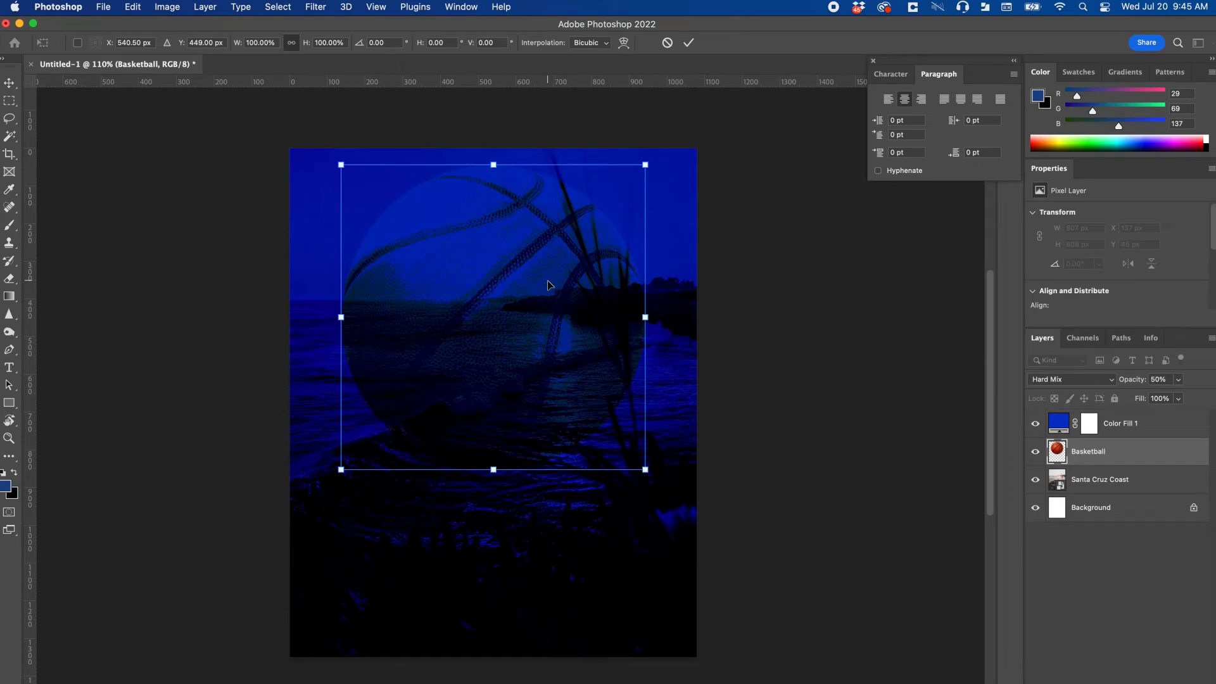
{"action": "left_click", "coordinate": [689, 43]}
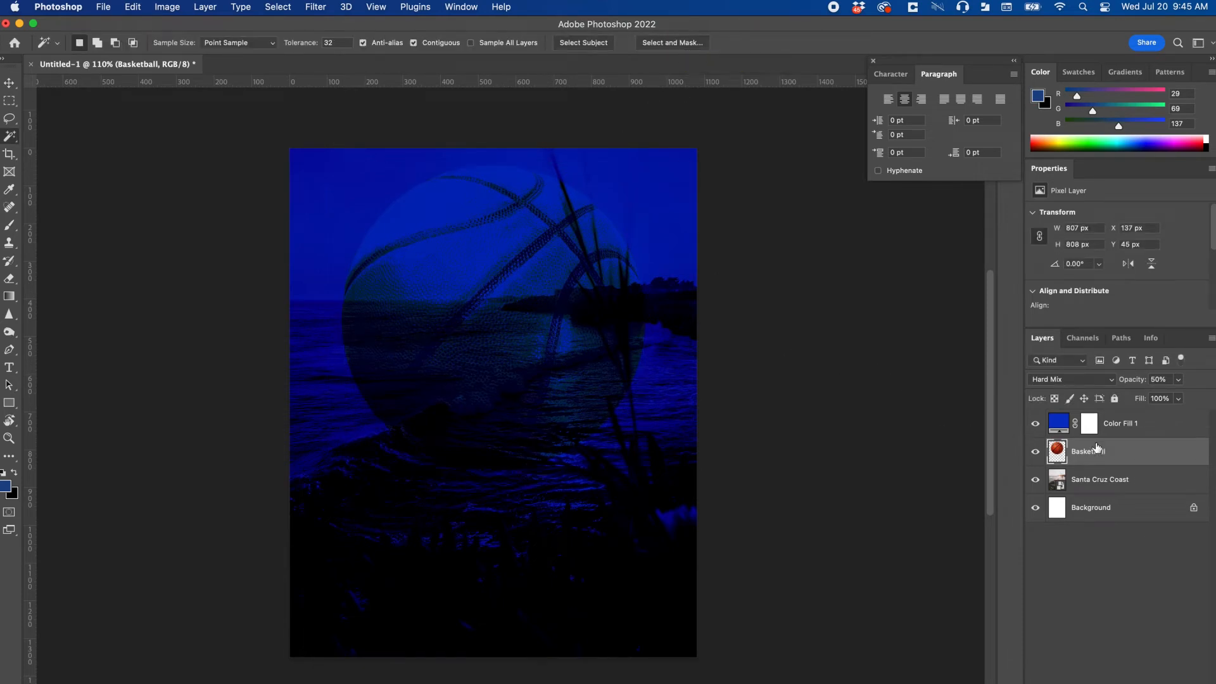
Choose the Eraser for the Basketball layer and set its brush size to 396 px
{"action": "left_click", "coordinate": [11, 288]}
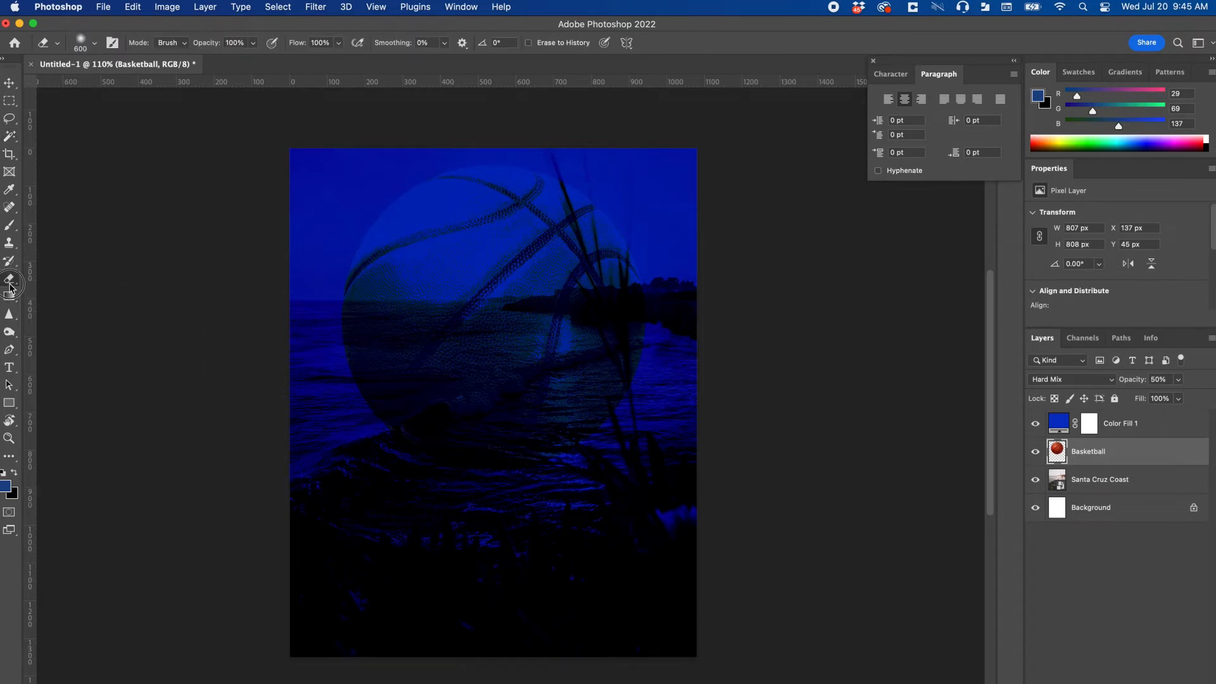
{"action": "left_click", "coordinate": [60, 289]}
{"action": "left_click", "coordinate": [8, 278]}
{"action": "left_click", "coordinate": [60, 268]}
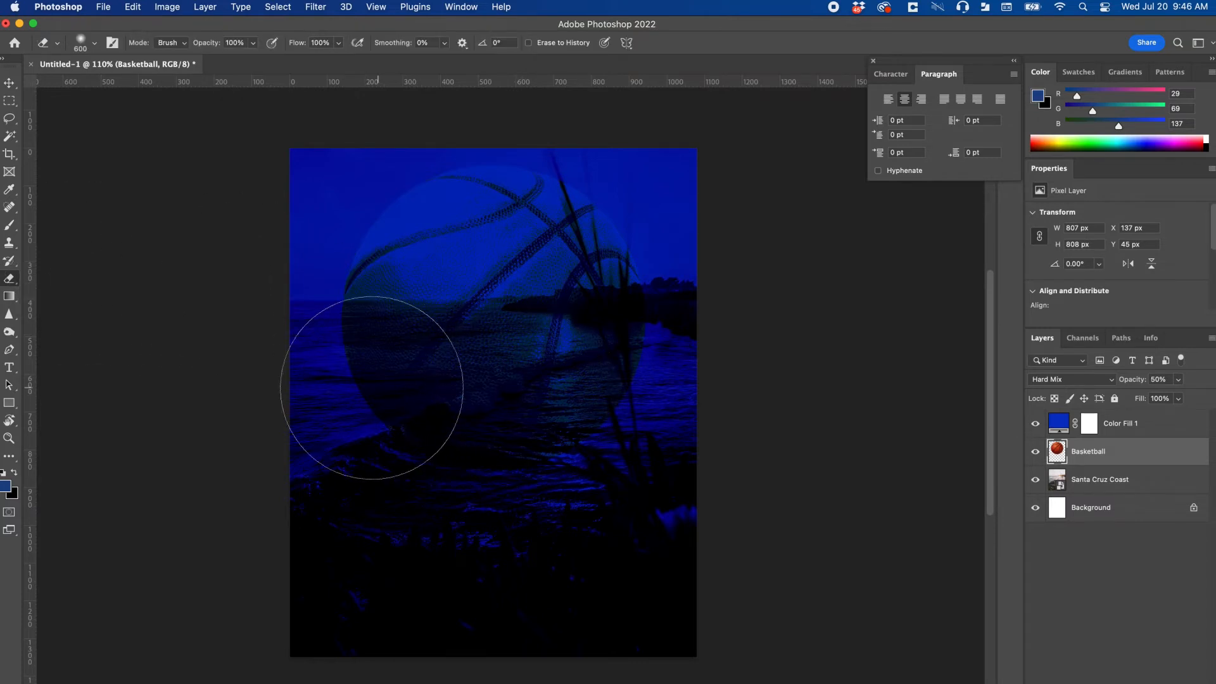
{"action": "left_click", "coordinate": [89, 50]}
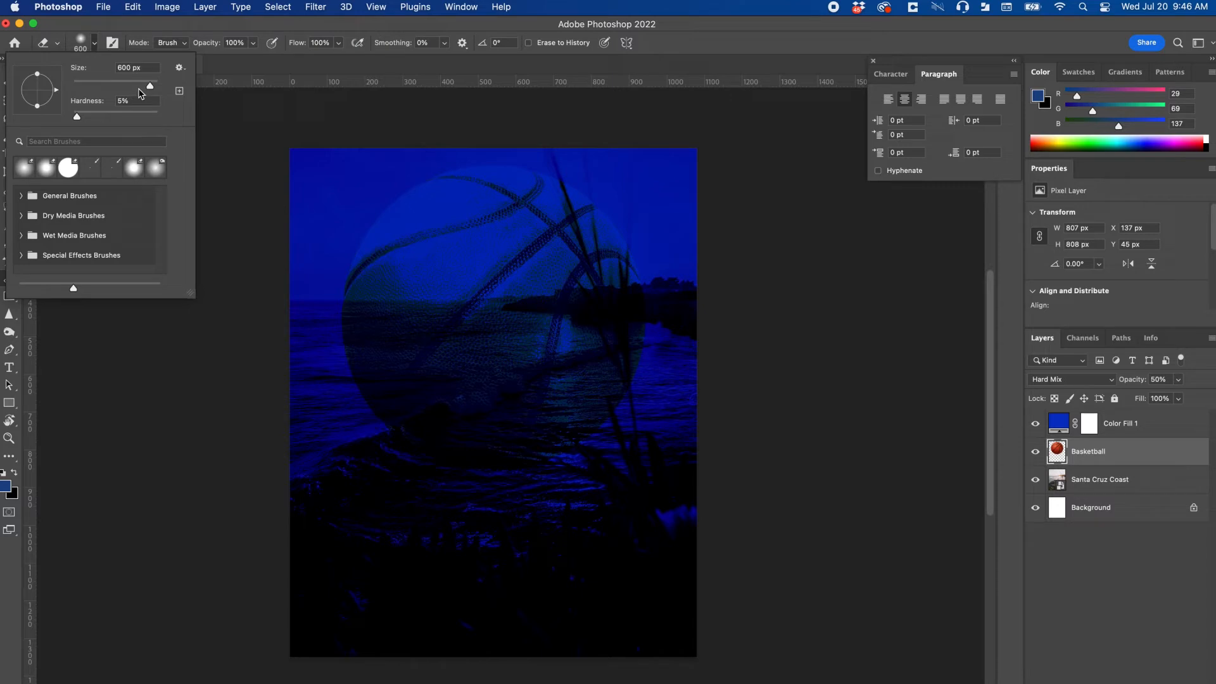
{"action": "left_click_drag", "start_coordinate": [150, 90], "coordinate": [146, 90]}
Try erasing the lower part of the basketball with a hard-edged eraser, and undo the stroke
{"action": "left_click_drag", "start_coordinate": [78, 117], "coordinate": [186, 118]}
{"action": "left_click", "coordinate": [206, 412]}
{"action": "left_click_drag", "start_coordinate": [202, 332], "coordinate": [746, 320]}
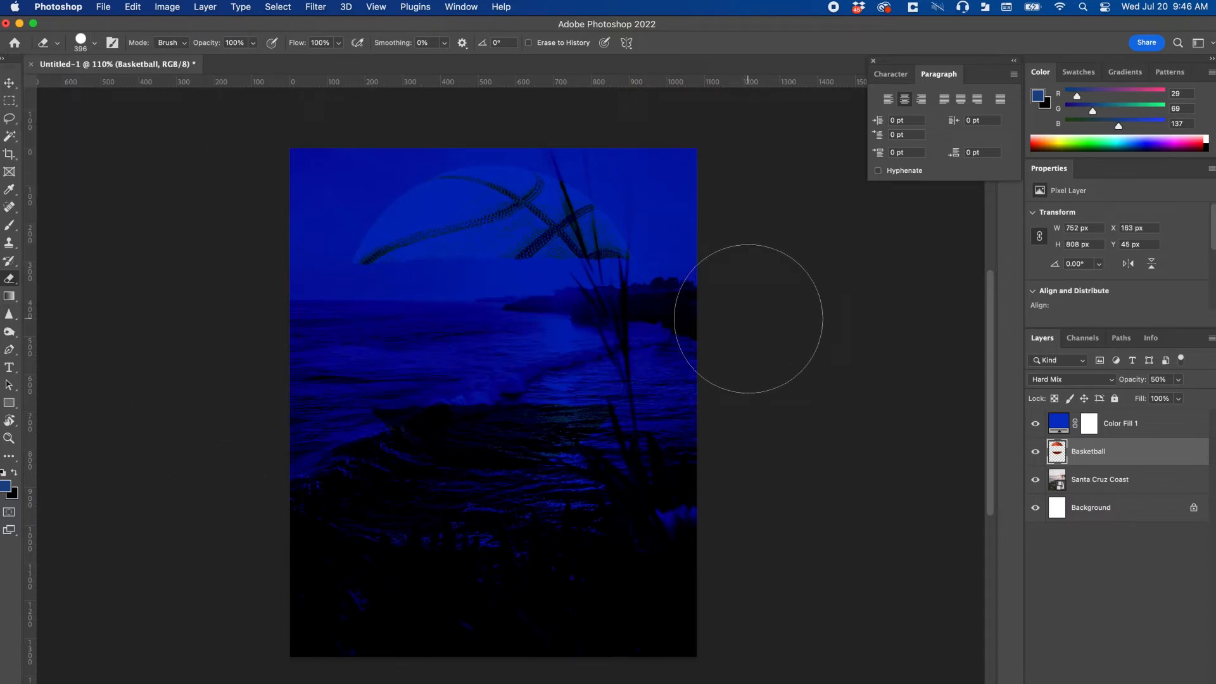
{"action": "key", "text": "super+z"}
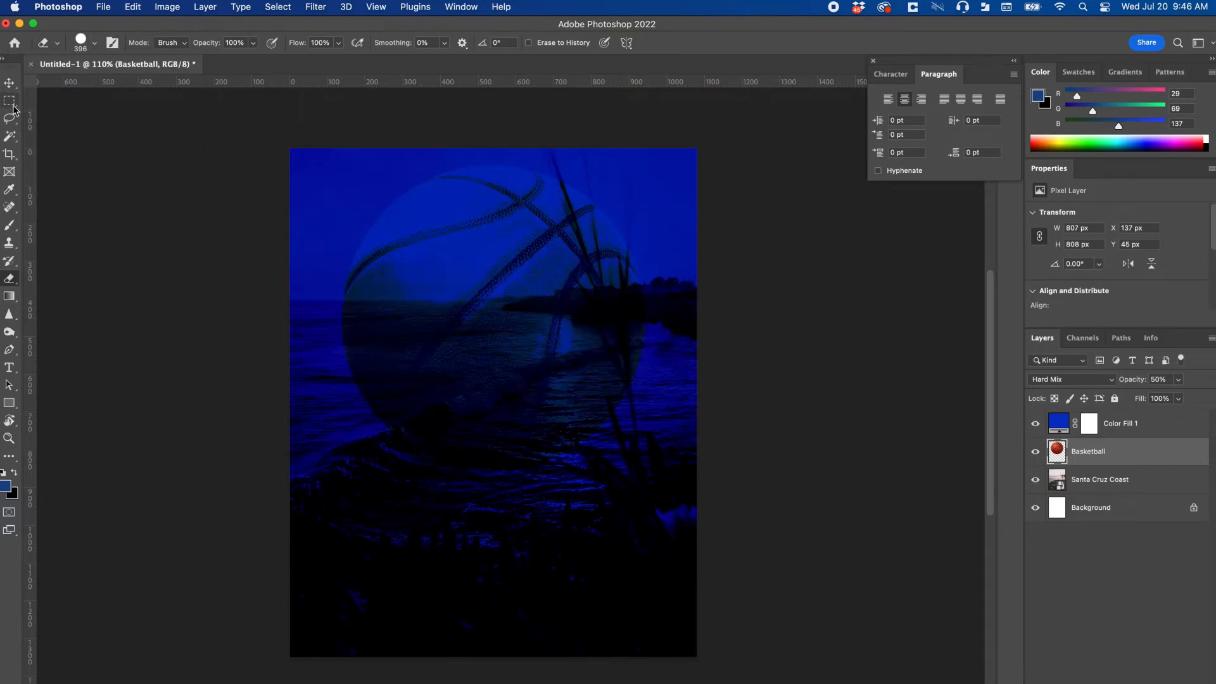
Lower the eraser's hardness to a soft edge and erase the part of the basketball below the ocean horizon
{"action": "left_click", "coordinate": [94, 42]}
{"action": "left_click_drag", "start_coordinate": [130, 116], "coordinate": [78, 118]}
{"action": "left_click", "coordinate": [119, 389]}
{"action": "mouse_move", "coordinate": [171, 360]}
{"action": "left_mouse_down"}
{"action": "mouse_move", "coordinate": [655, 351]}
{"action": "mouse_move", "coordinate": [719, 360]}
{"action": "mouse_move", "coordinate": [684, 404]}
{"action": "mouse_move", "coordinate": [527, 428]}
{"action": "mouse_move", "coordinate": [355, 416]}
{"action": "mouse_move", "coordinate": [369, 386]}
{"action": "mouse_move", "coordinate": [322, 365]}
{"action": "mouse_move", "coordinate": [647, 353]}
{"action": "mouse_move", "coordinate": [282, 364]}
{"action": "left_mouse_up"}
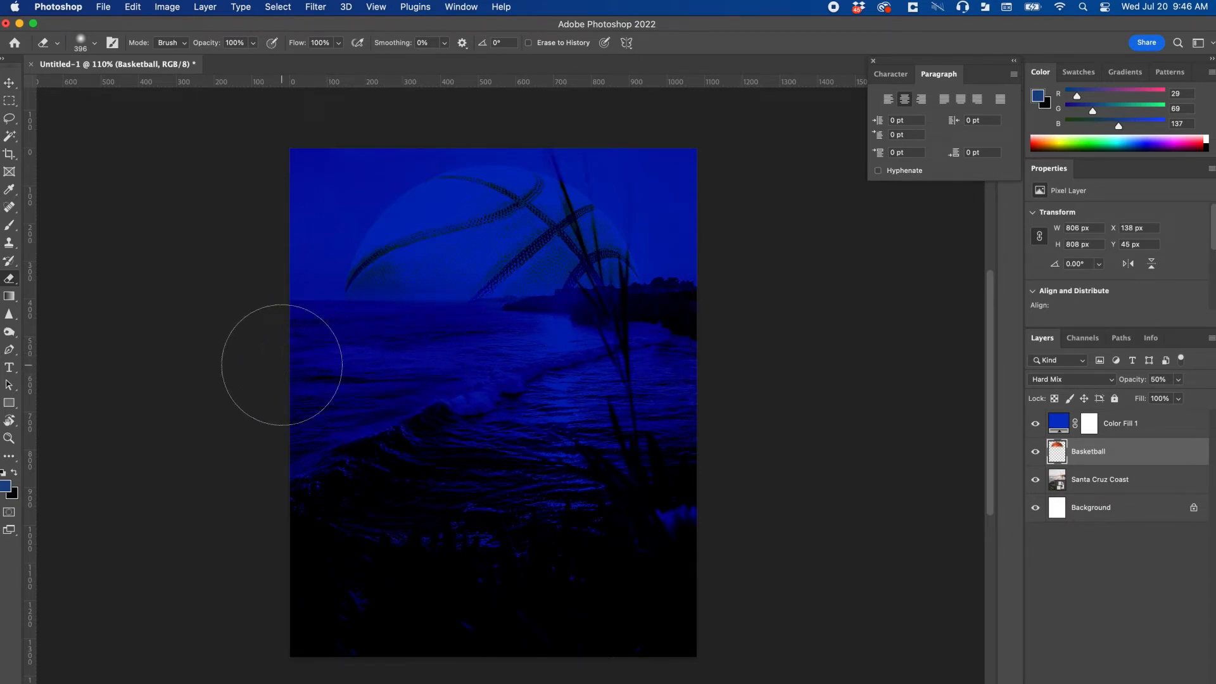
Add a text layer reading "SEA DUBS BASKETBALL" above the Color Fill 1 layer and commit it
{"action": "left_click", "coordinate": [1157, 431]}
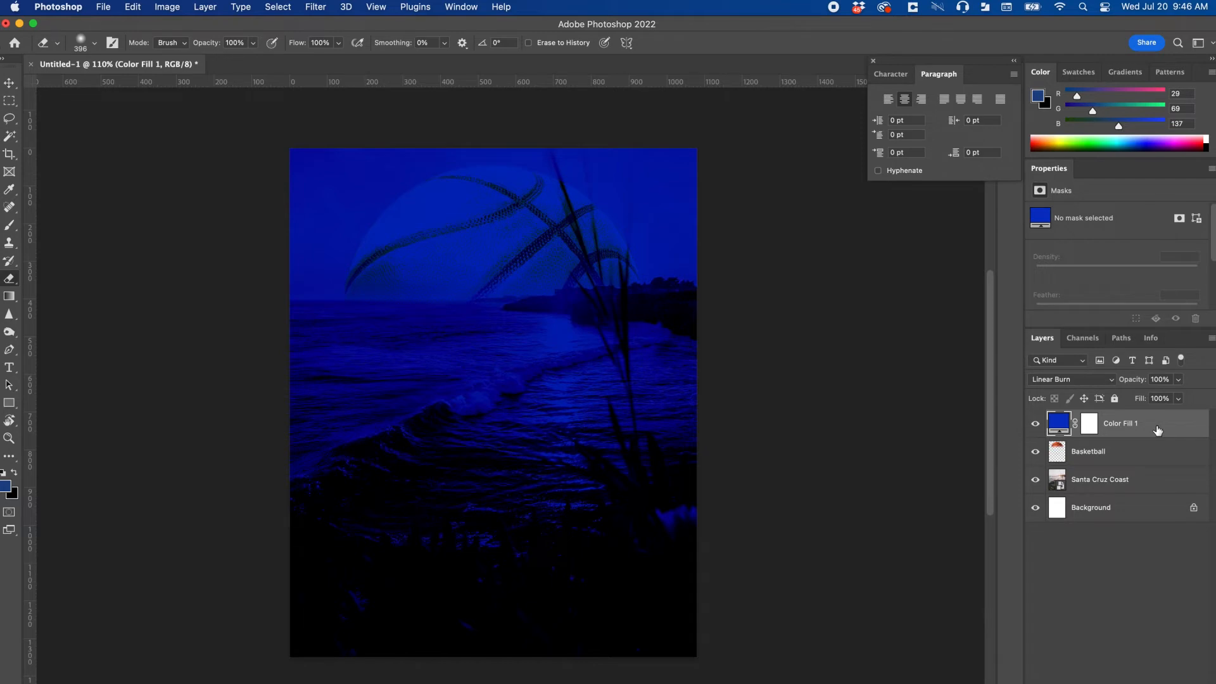
{"action": "left_click", "coordinate": [12, 375]}
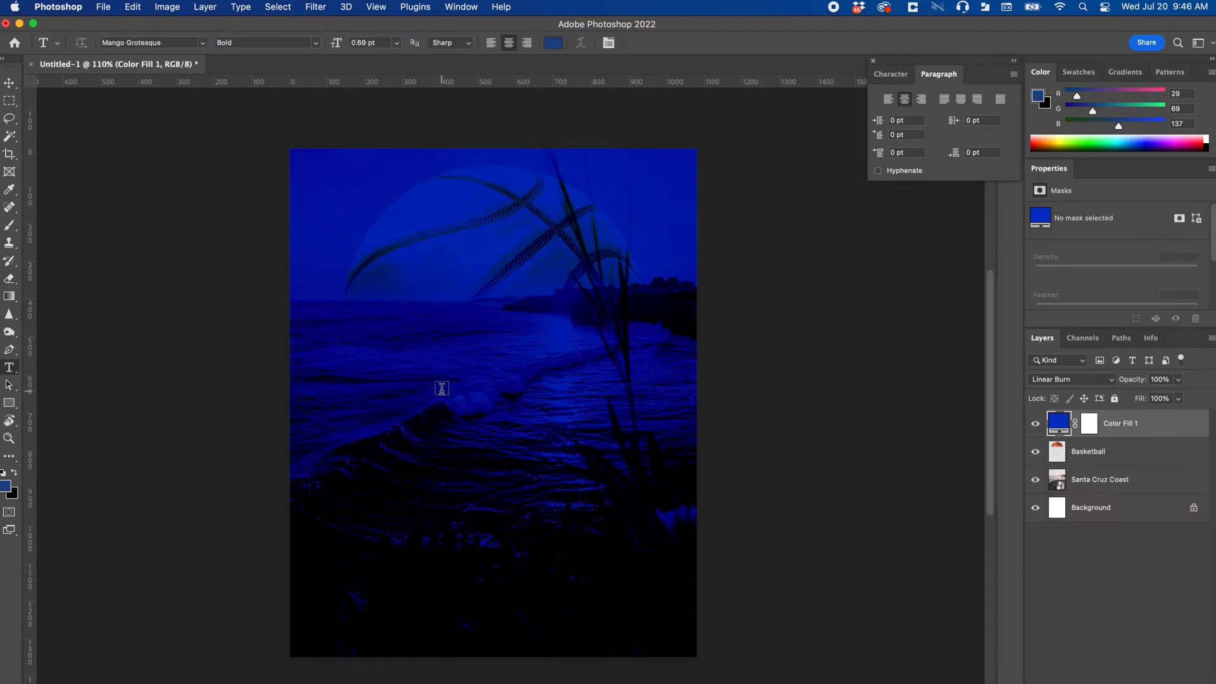
{"action": "left_click", "coordinate": [408, 392]}
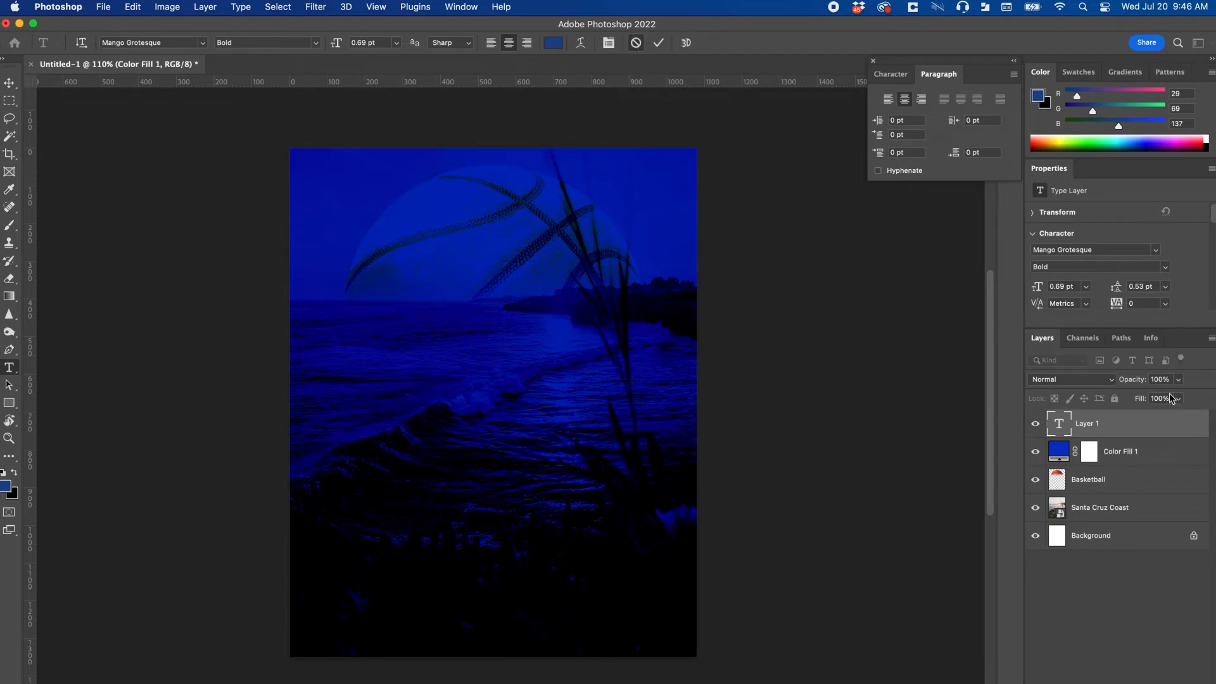
{"action": "left_click", "coordinate": [1134, 451]}
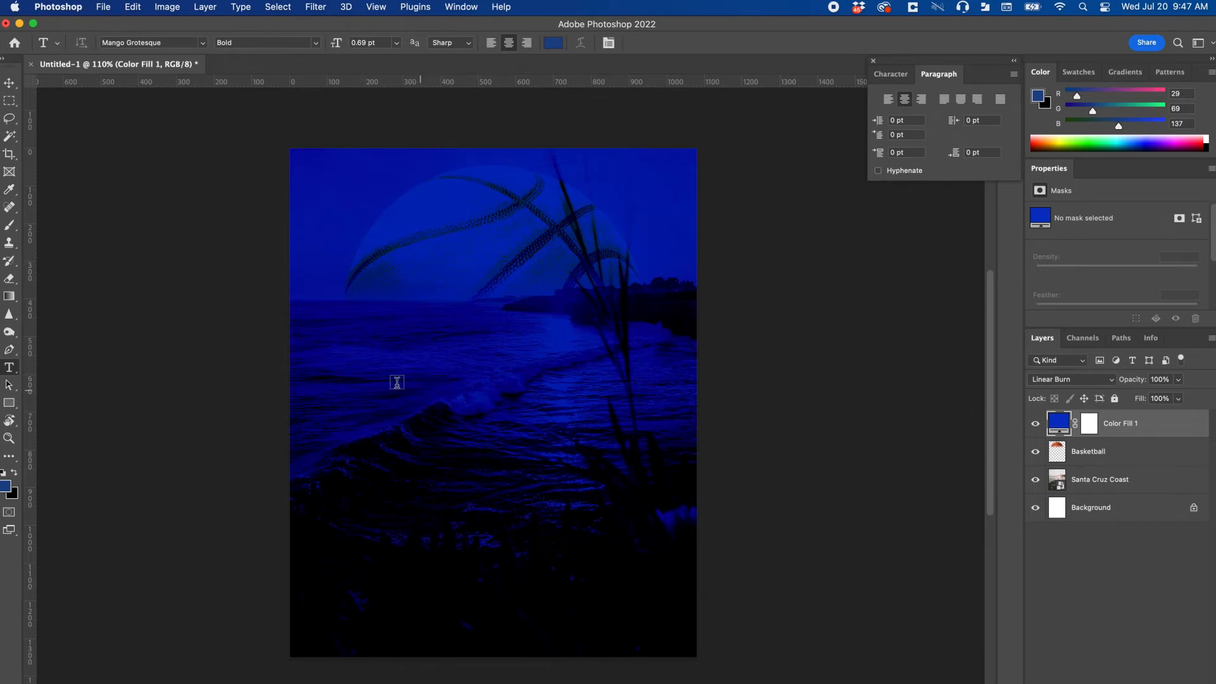
{"action": "left_click", "coordinate": [430, 376]}
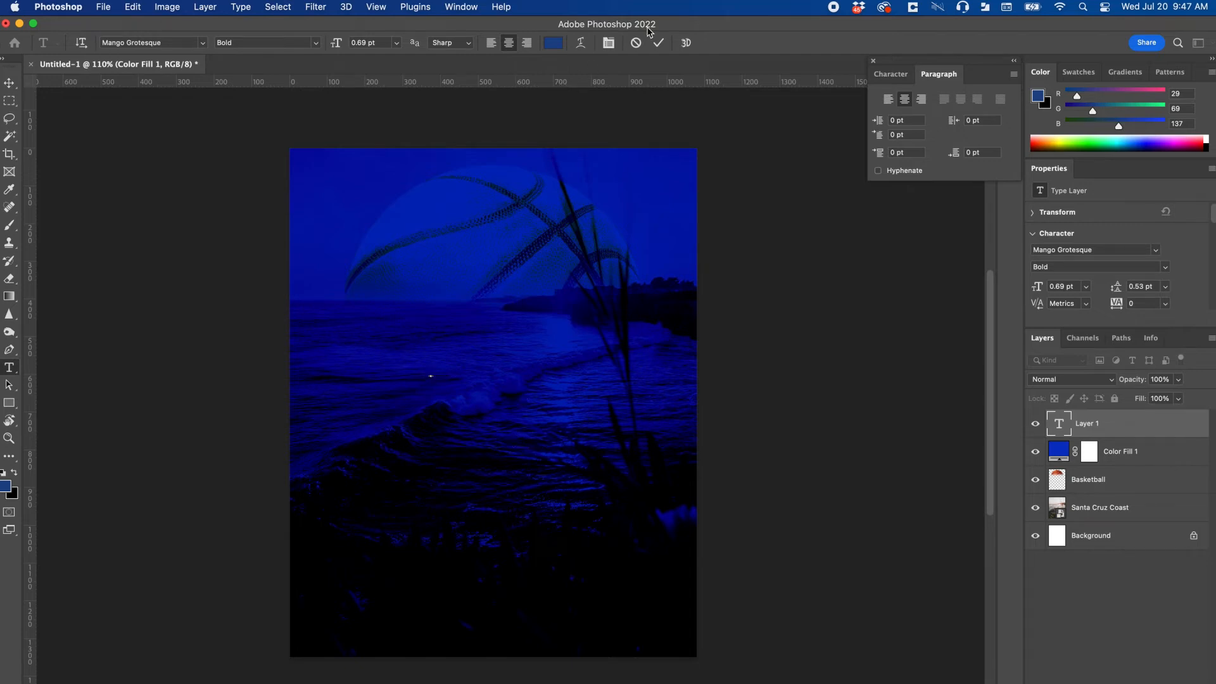
{"action": "left_click", "coordinate": [659, 44]}
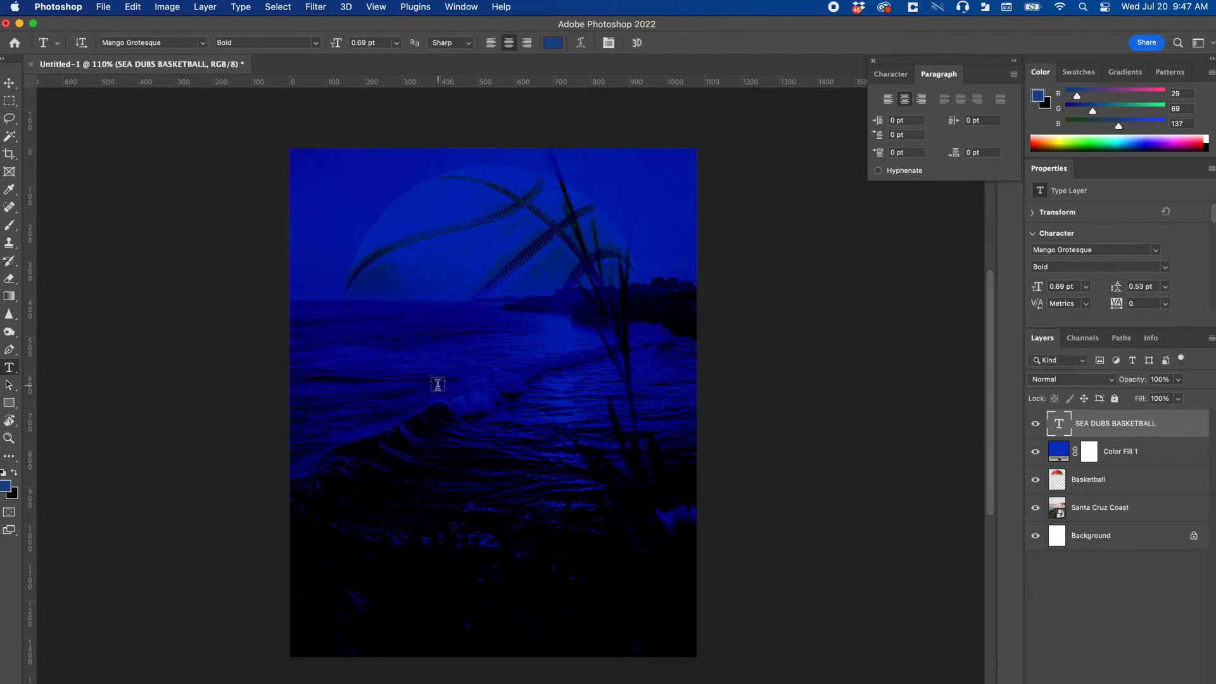
Enlarge the tiny SEA DUBS BASKETBALL text to about 35.66 pt with Free Transform, centre it horizontally on the canvas, and commit
{"action": "scroll", "coordinate": [432, 383], "scroll_direction": "up", "scroll_amount": 8}
{"action": "scroll", "coordinate": [431, 384], "scroll_direction": "down", "scroll_amount": 10}
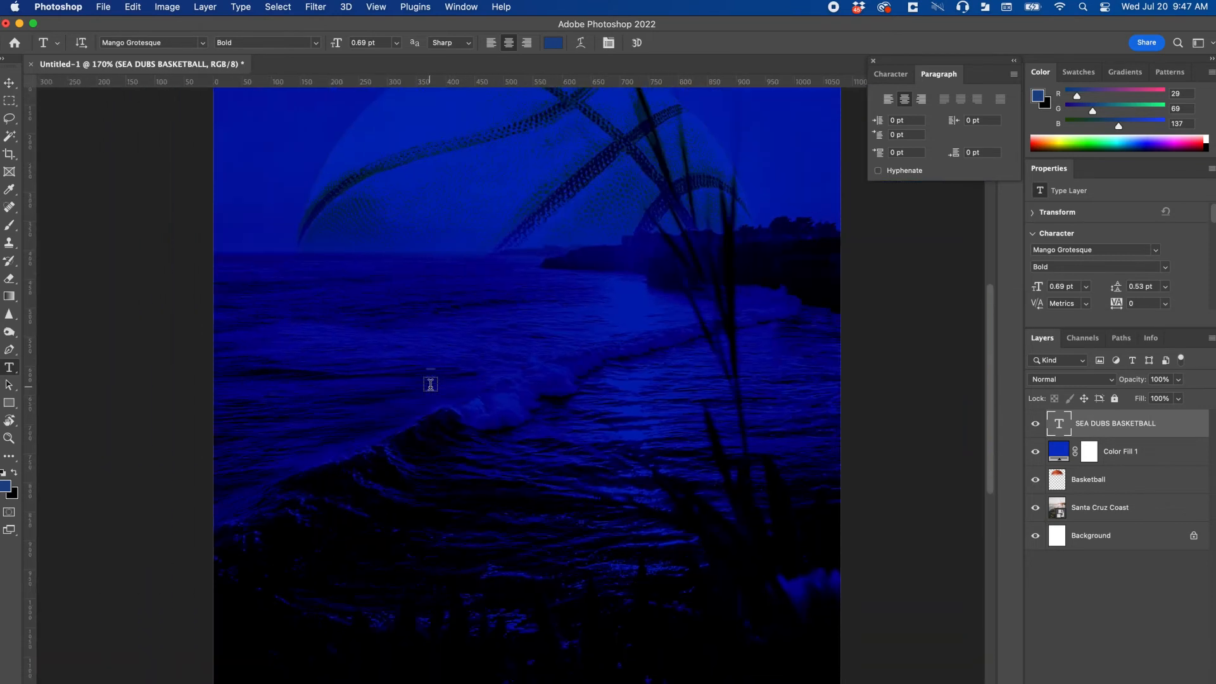
{"action": "scroll", "coordinate": [430, 384], "scroll_direction": "up", "scroll_amount": 1}
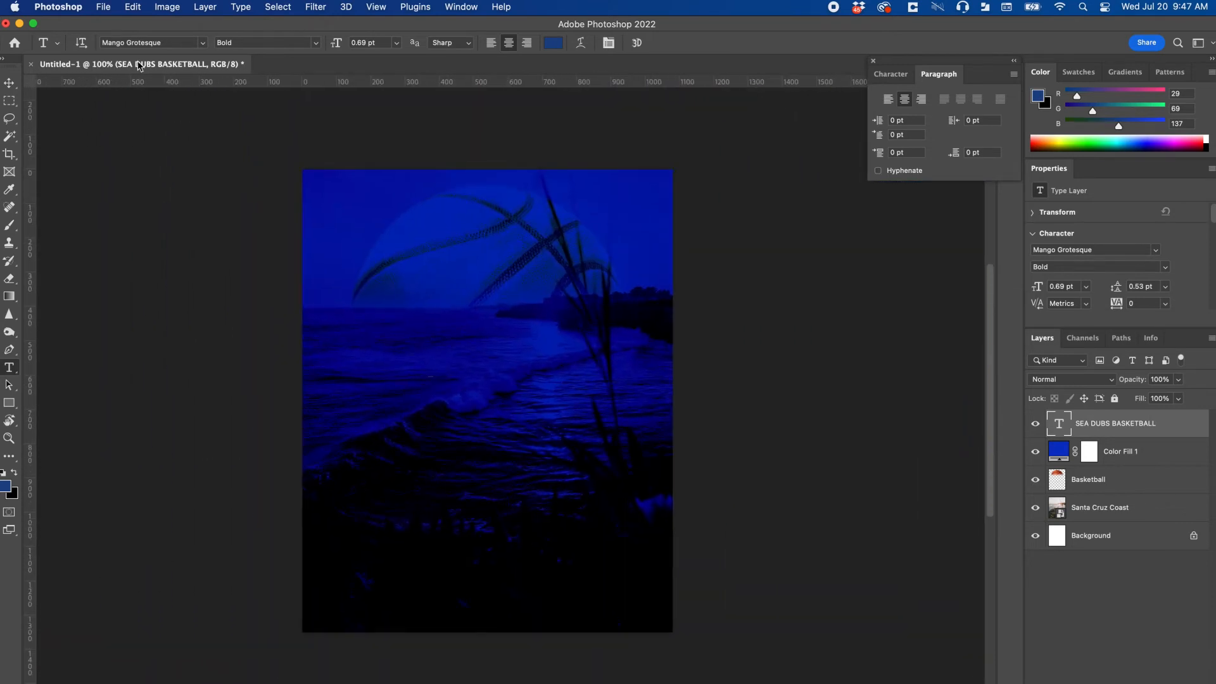
{"action": "left_click", "coordinate": [132, 7]}
{"action": "left_click", "coordinate": [215, 296]}
{"action": "left_click_drag", "start_coordinate": [431, 378], "coordinate": [672, 518]}
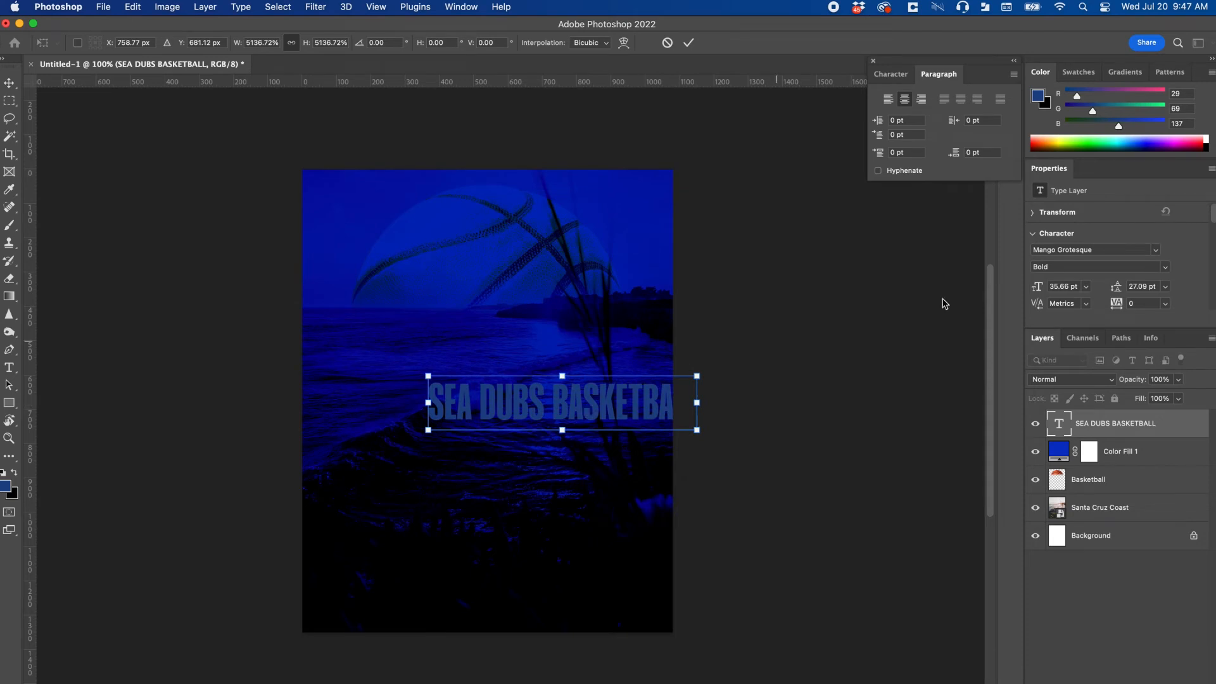
{"action": "left_click_drag", "start_coordinate": [623, 400], "coordinate": [549, 403]}
{"action": "left_click", "coordinate": [688, 42]}
Break the text into two lines between "SEA DUBS" and "BASKETBALL" and commit the edit
{"action": "left_click", "coordinate": [471, 399]}
{"action": "key", "text": "BackSpace"}
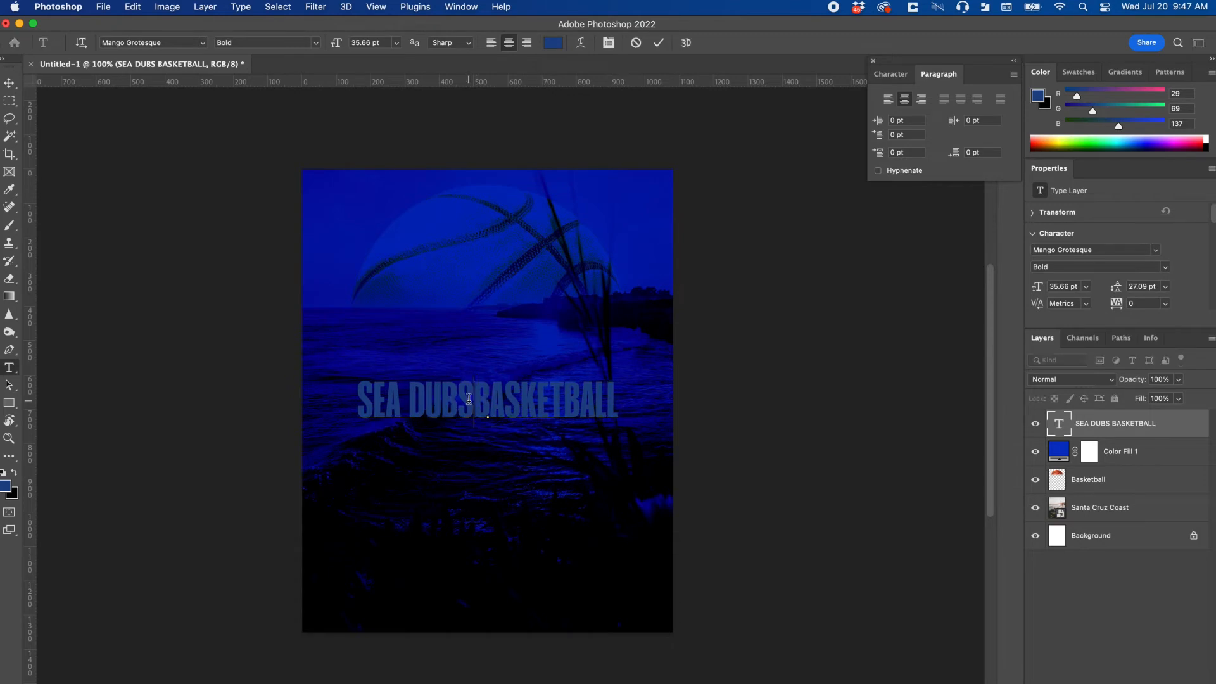
{"action": "key", "text": "Return"}
{"action": "left_click", "coordinate": [659, 43]}
Preview other fonts on the whole headline, search for Mango, and apply Mango Grotesque Bold
{"action": "scroll", "coordinate": [524, 410], "scroll_direction": "up", "scroll_amount": 2}
{"action": "left_click", "coordinate": [504, 395]}
{"action": "key", "text": "super+a"}
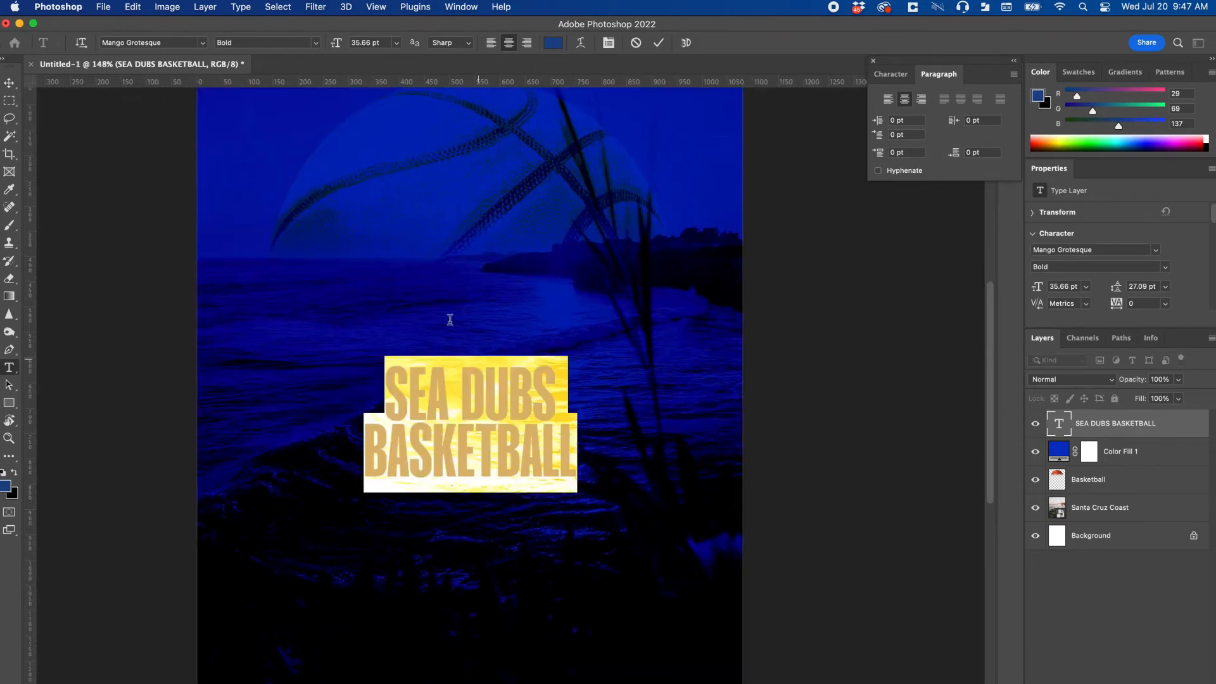
{"action": "left_click", "coordinate": [203, 43]}
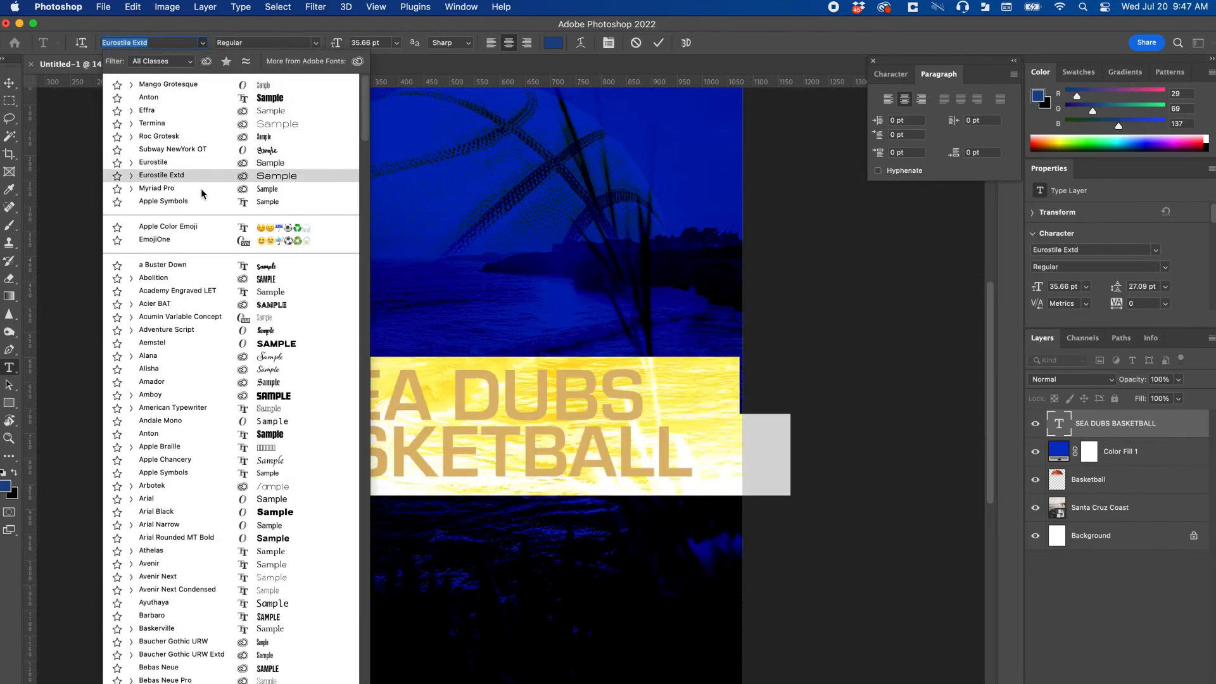
{"action": "scroll", "coordinate": [222, 380], "scroll_direction": "down", "scroll_amount": 5}
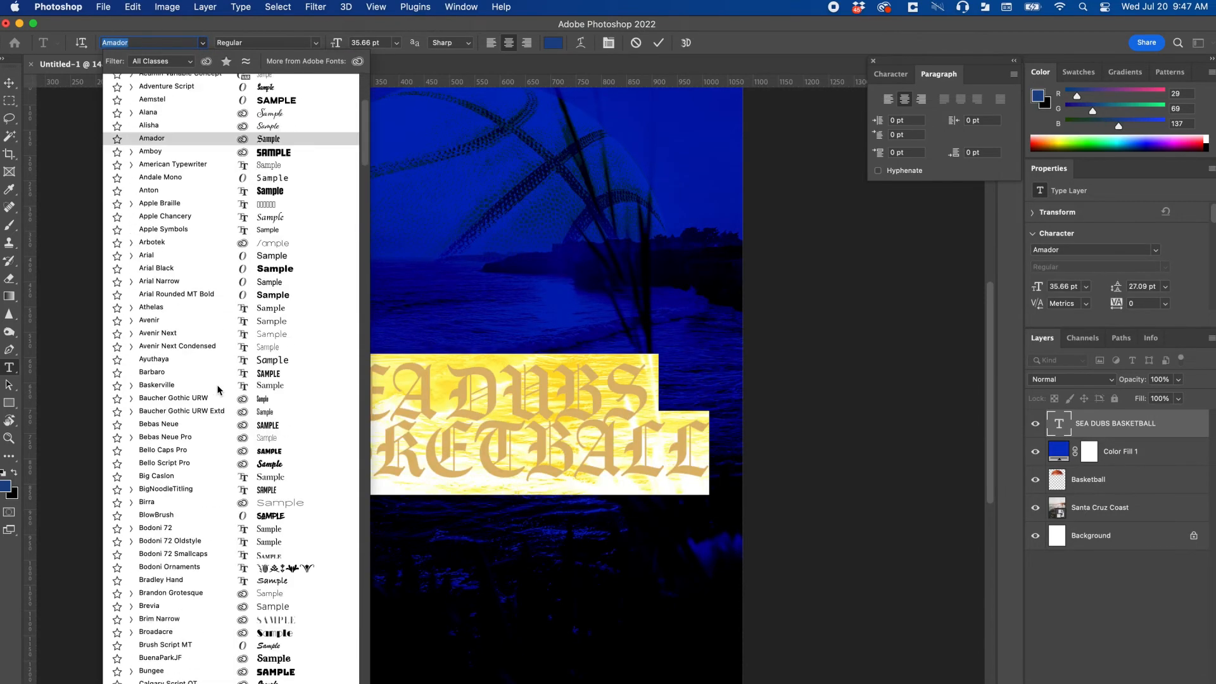
{"action": "scroll", "coordinate": [283, 271], "scroll_direction": "down", "scroll_amount": 2}
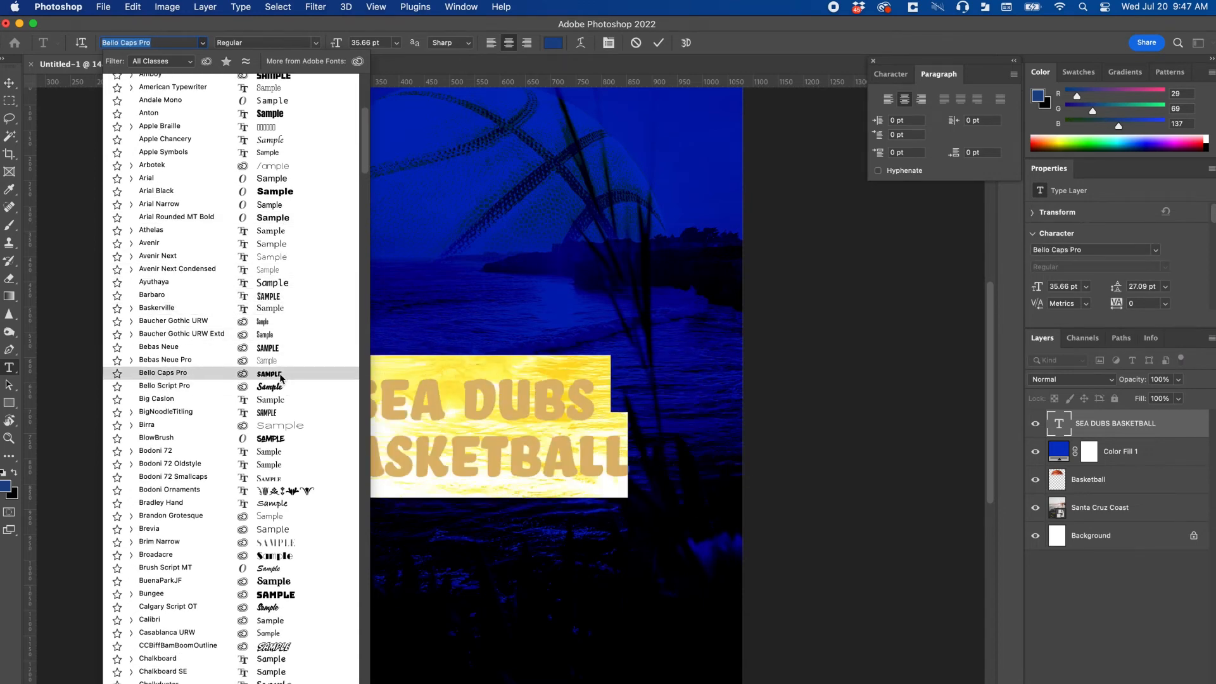
{"action": "type", "text": "ANTO"}
{"action": "key", "text": "BackSpace"}
{"action": "key", "text": "BackSpace"}
{"action": "key", "text": "BackSpace"}
{"action": "key", "text": "BackSpace"}
{"action": "type", "text": "MANGO"}
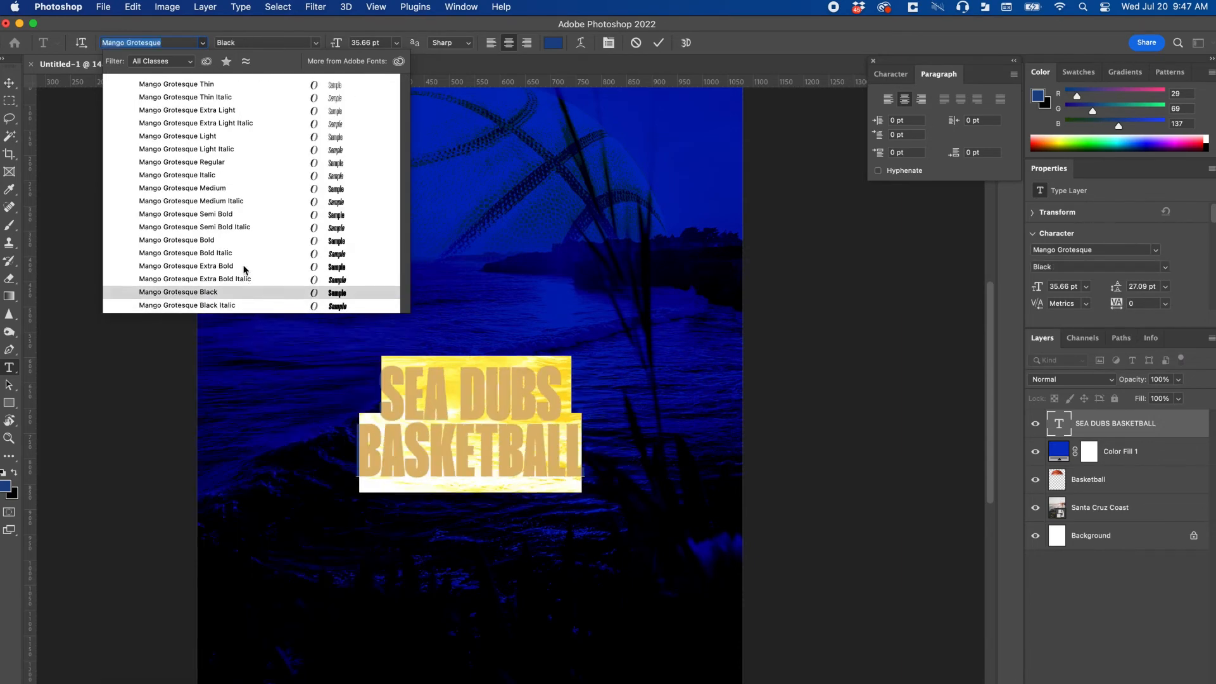
{"action": "left_click", "coordinate": [238, 239]}
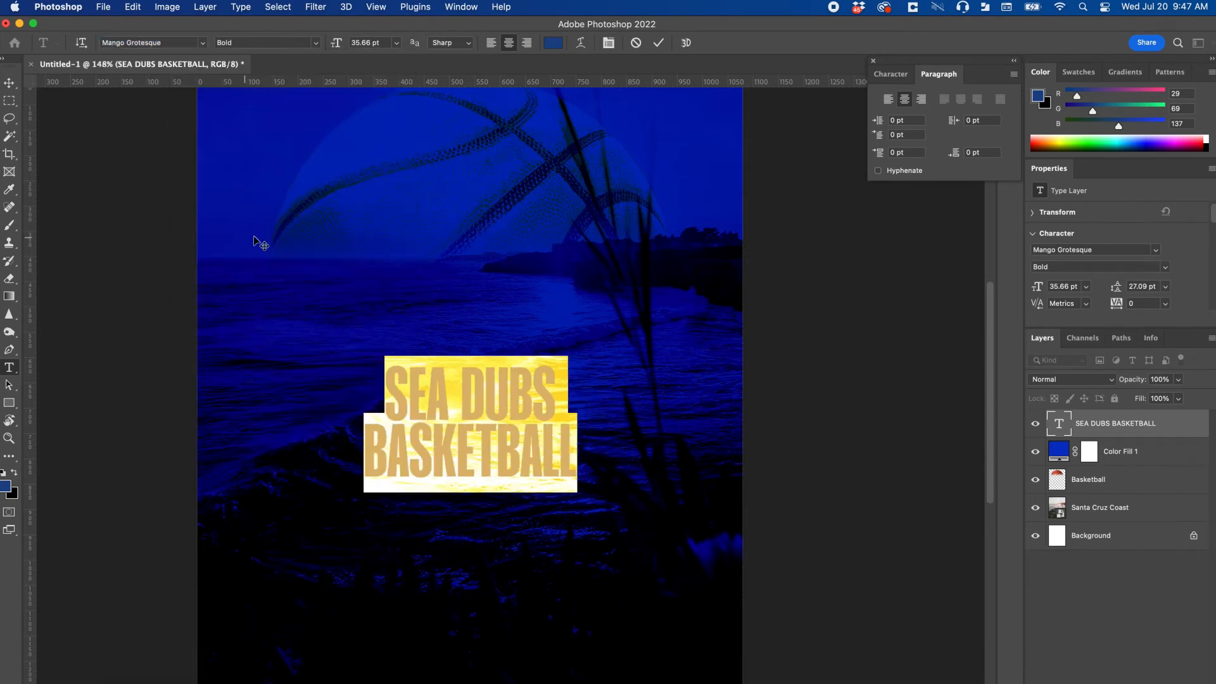
{"action": "left_click", "coordinate": [660, 45]}
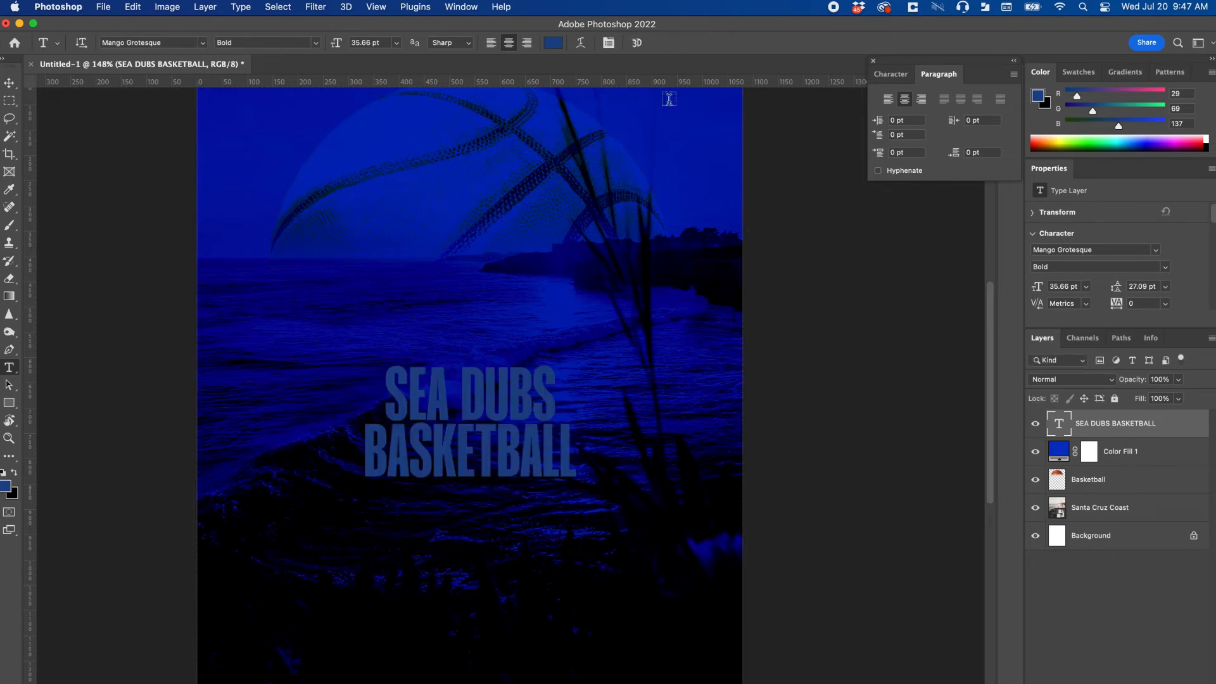
Scale the two-line headline up to about 190% with Free Transform, positioned at about X 541 px, Y 630 px, and commit
{"action": "left_click", "coordinate": [131, 8]}
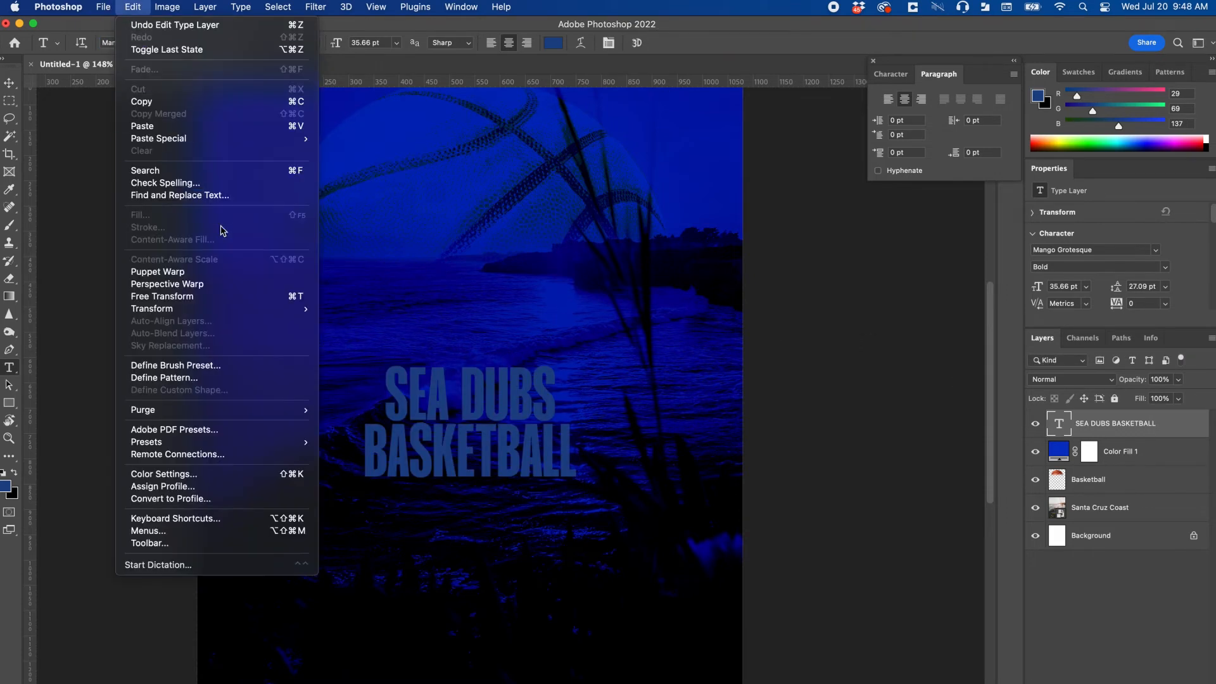
{"action": "left_click", "coordinate": [259, 305]}
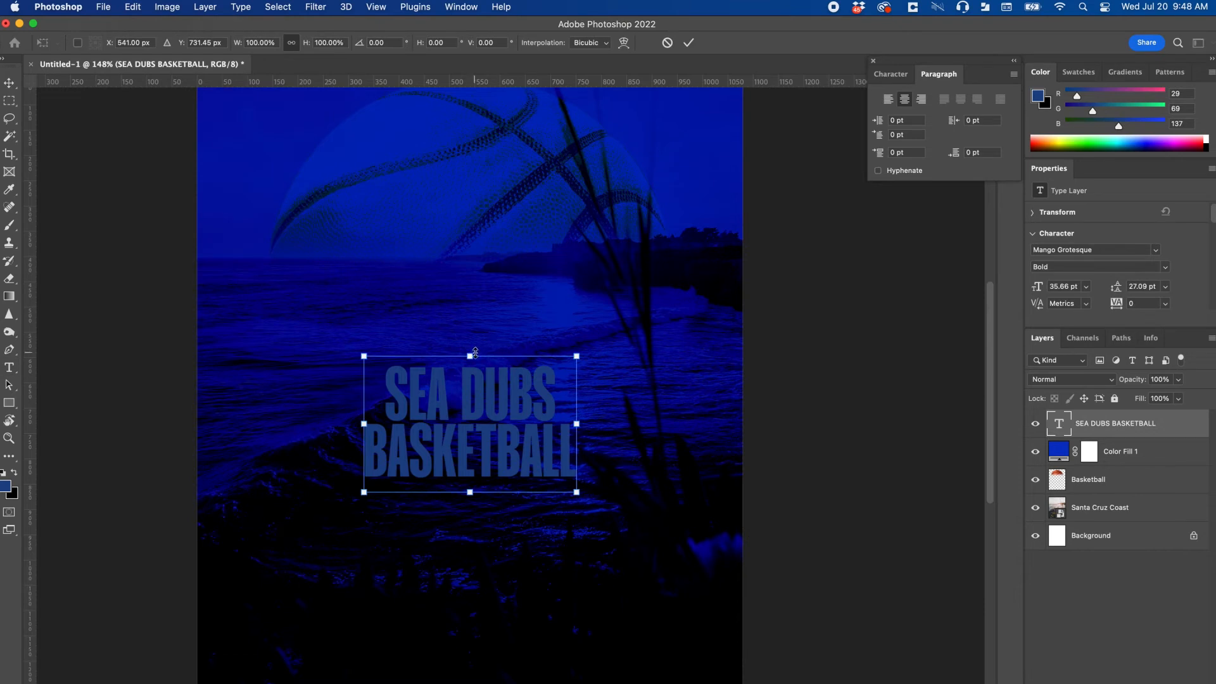
{"action": "left_click_drag", "start_coordinate": [474, 353], "coordinate": [475, 233]}
{"action": "left_click_drag", "start_coordinate": [502, 308], "coordinate": [504, 320]}
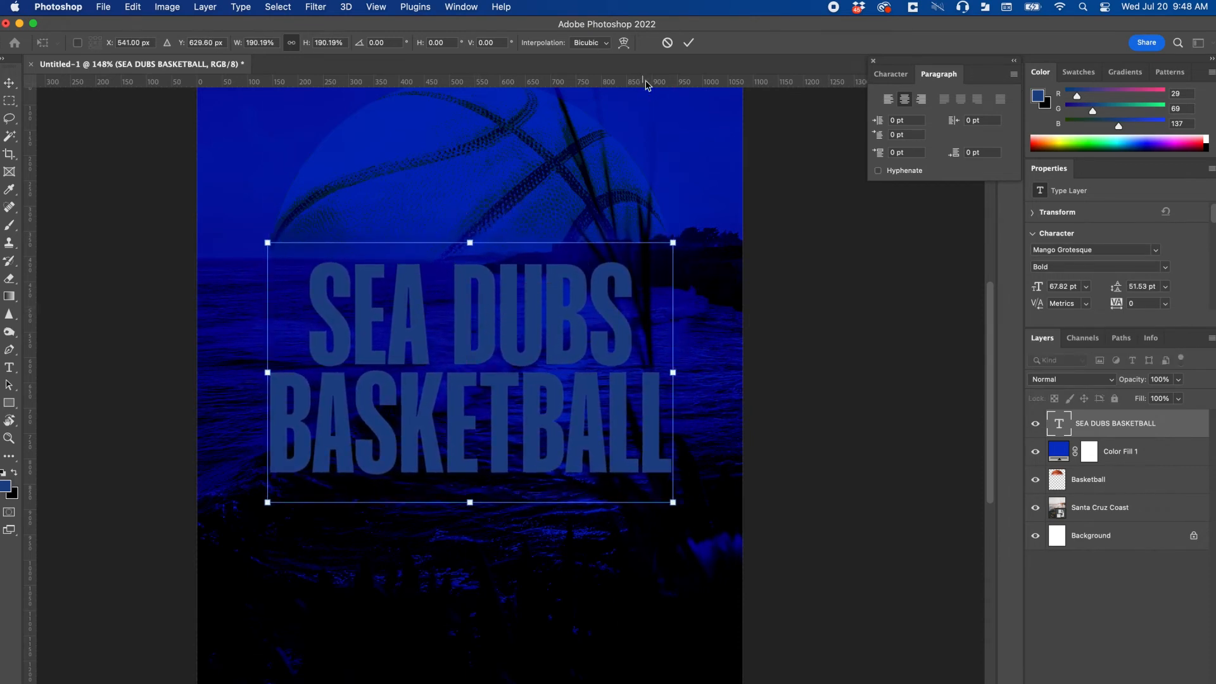
{"action": "left_click", "coordinate": [688, 42]}
Change the color of both headline lines to white (ffffff) and commit the text
{"action": "scroll", "coordinate": [580, 220], "scroll_direction": "down", "scroll_amount": 5}
{"action": "scroll", "coordinate": [583, 224], "scroll_direction": "up", "scroll_amount": 5}
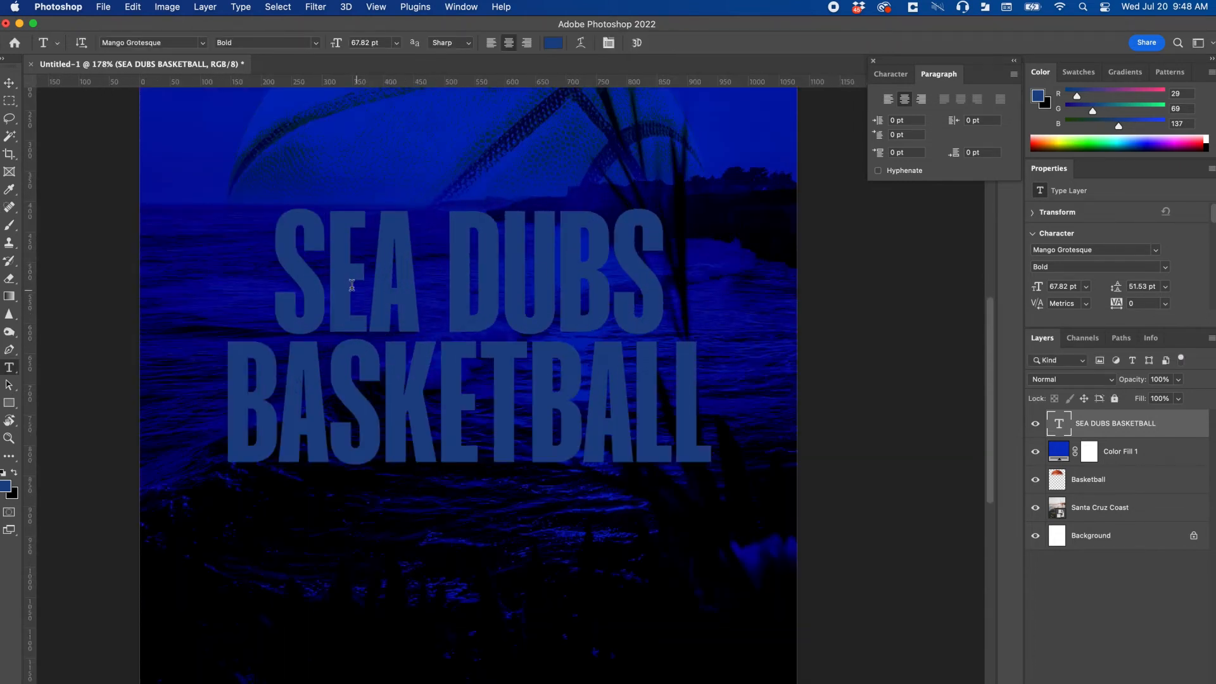
{"action": "left_click_drag", "start_coordinate": [282, 261], "coordinate": [720, 430]}
{"action": "left_click", "coordinate": [721, 429]}
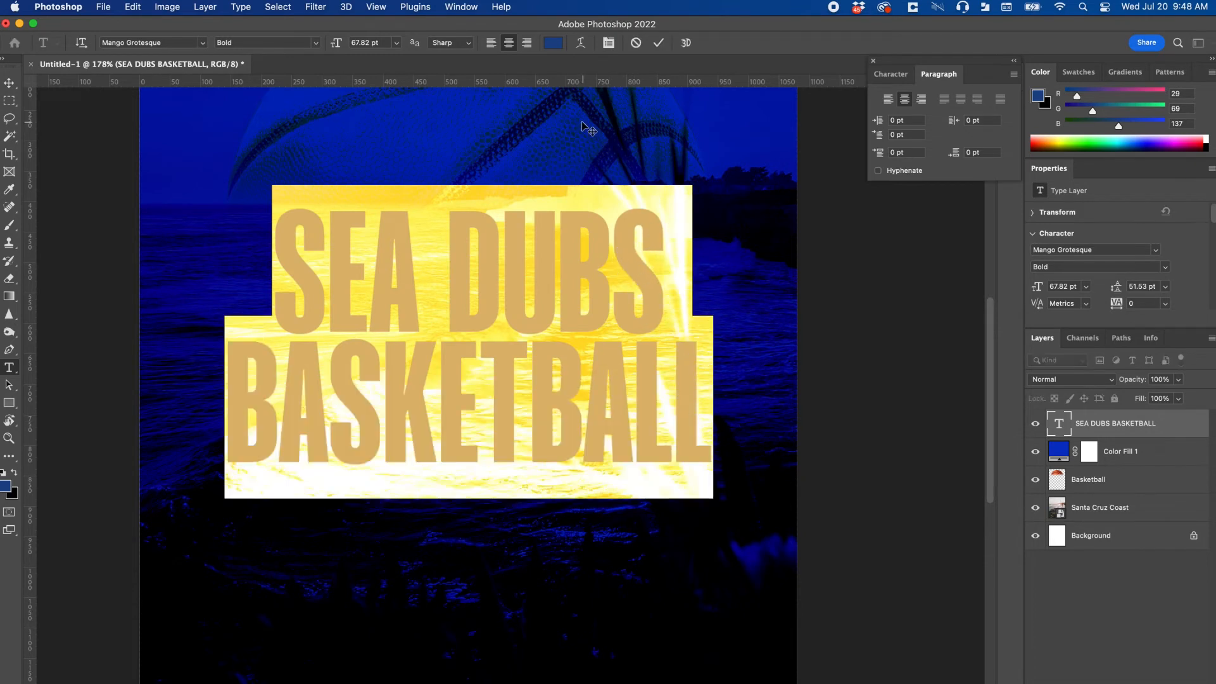
{"action": "left_click", "coordinate": [553, 43]}
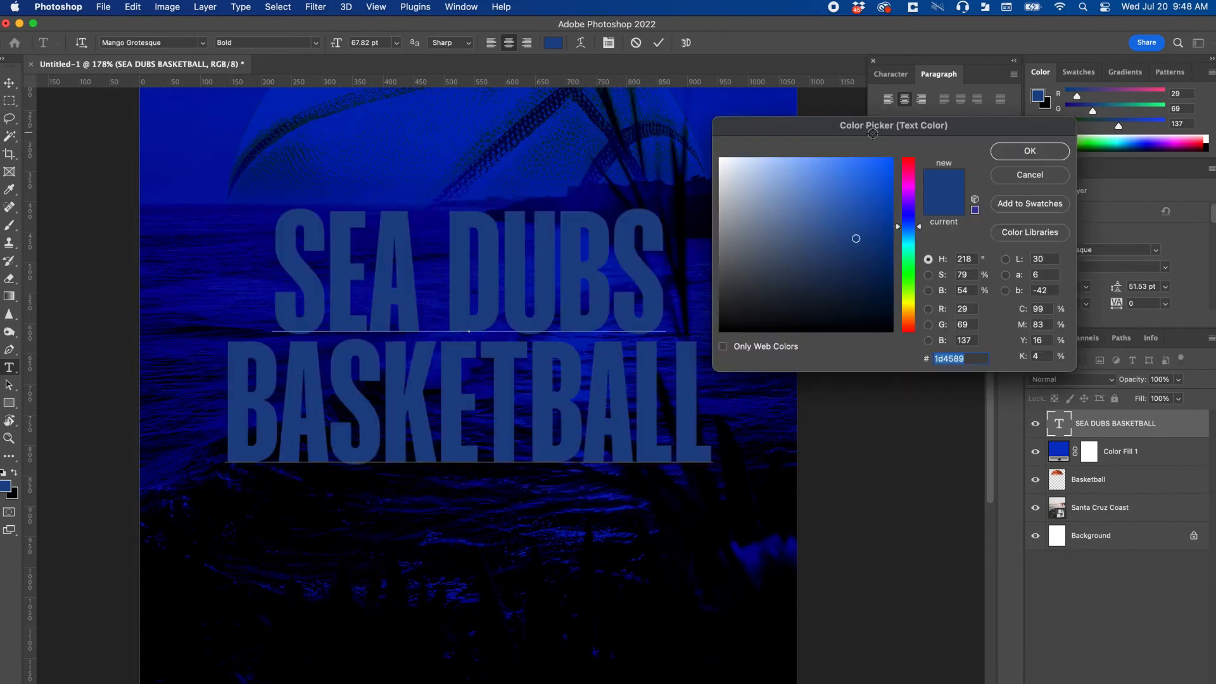
{"action": "left_click_drag", "start_coordinate": [873, 133], "coordinate": [831, 121]}
{"action": "left_click_drag", "start_coordinate": [787, 223], "coordinate": [646, 124]}
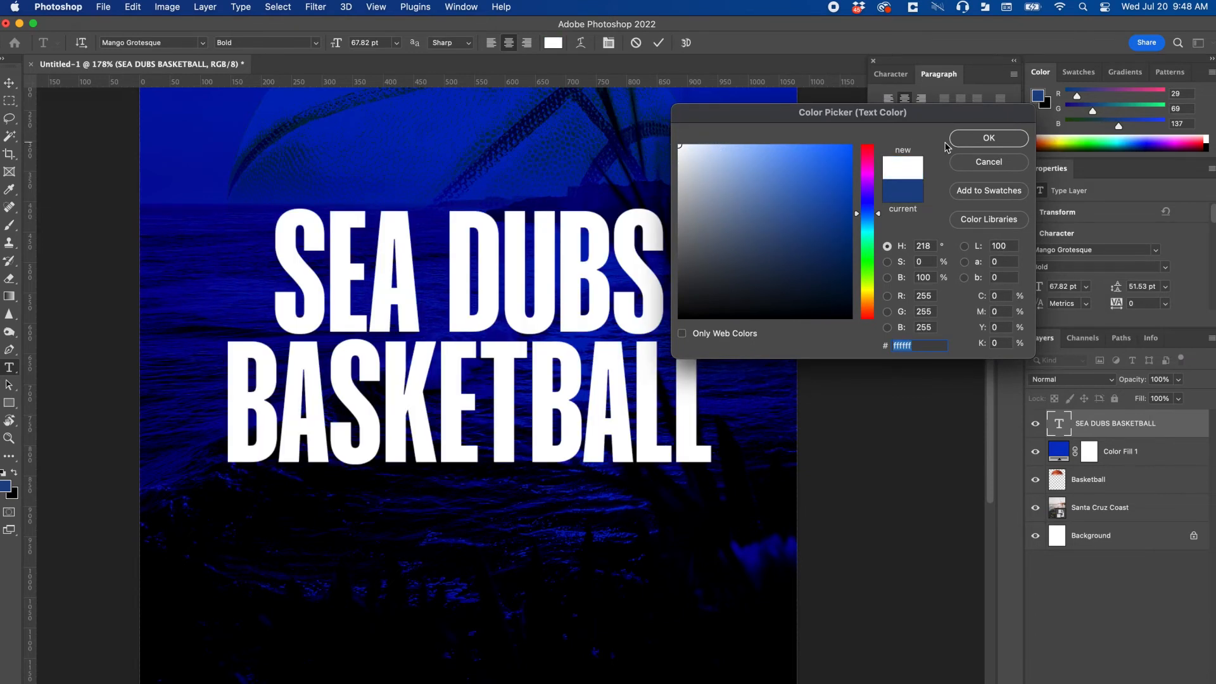
{"action": "left_click", "coordinate": [967, 144]}
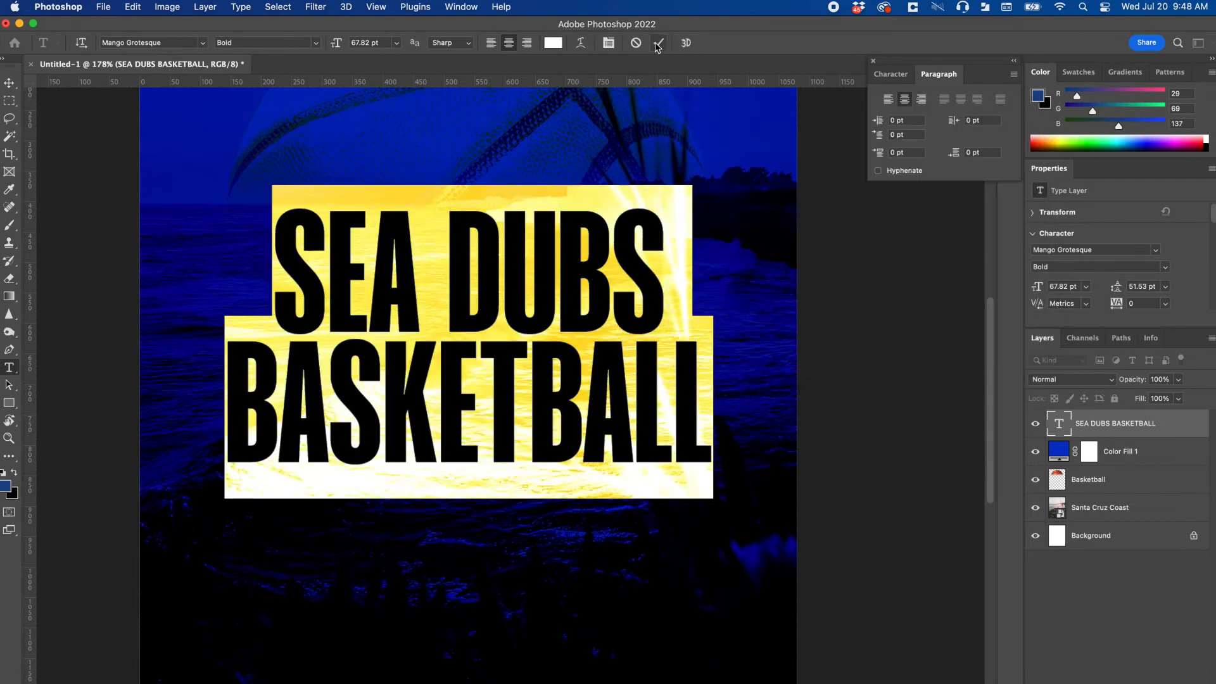
{"action": "left_click", "coordinate": [655, 45]}
{"action": "scroll", "coordinate": [603, 280], "scroll_direction": "up", "scroll_amount": 3}
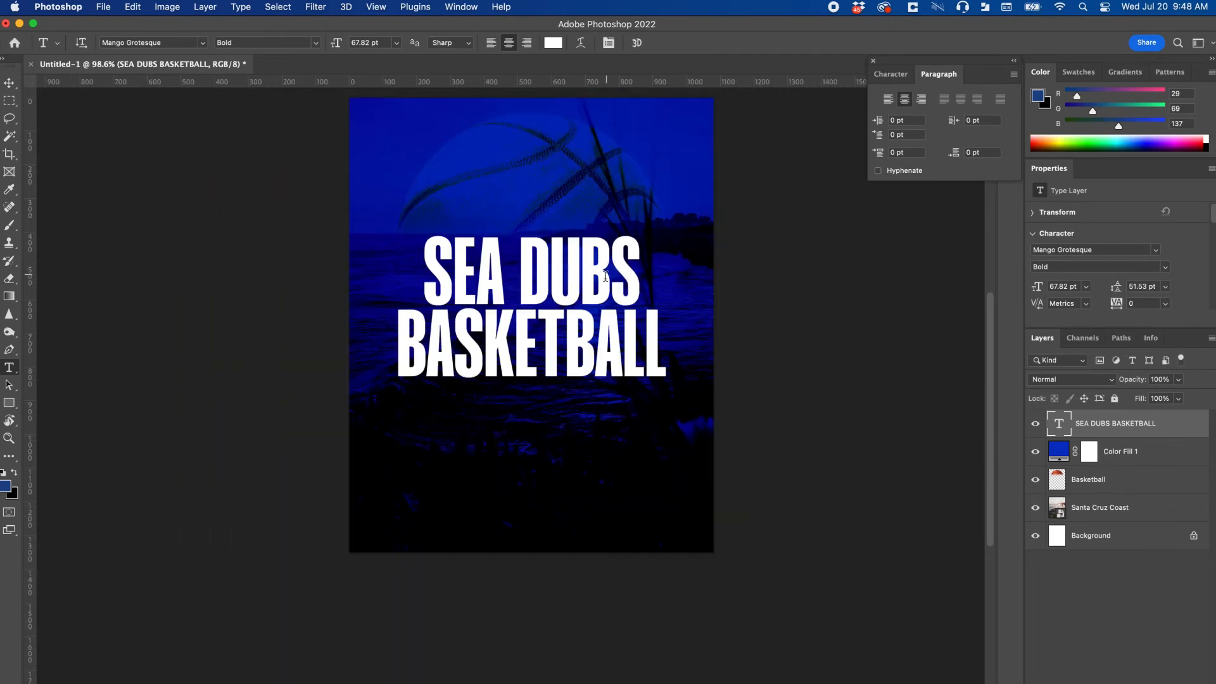
{"action": "scroll", "coordinate": [603, 279], "scroll_direction": "down", "scroll_amount": 8}
{"action": "scroll", "coordinate": [603, 279], "scroll_direction": "up", "scroll_amount": 1}
{"action": "left_click_drag", "start_coordinate": [603, 279], "coordinate": [627, 297]}
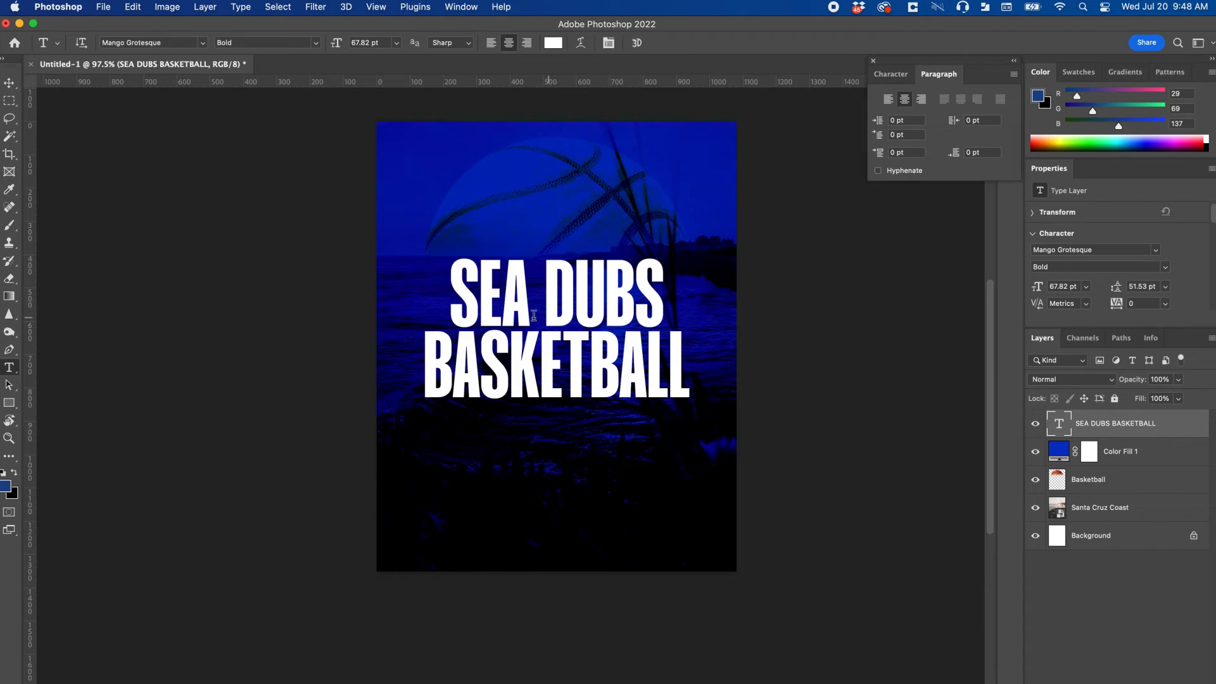
{"action": "left_click_drag", "start_coordinate": [419, 370], "coordinate": [706, 361]}
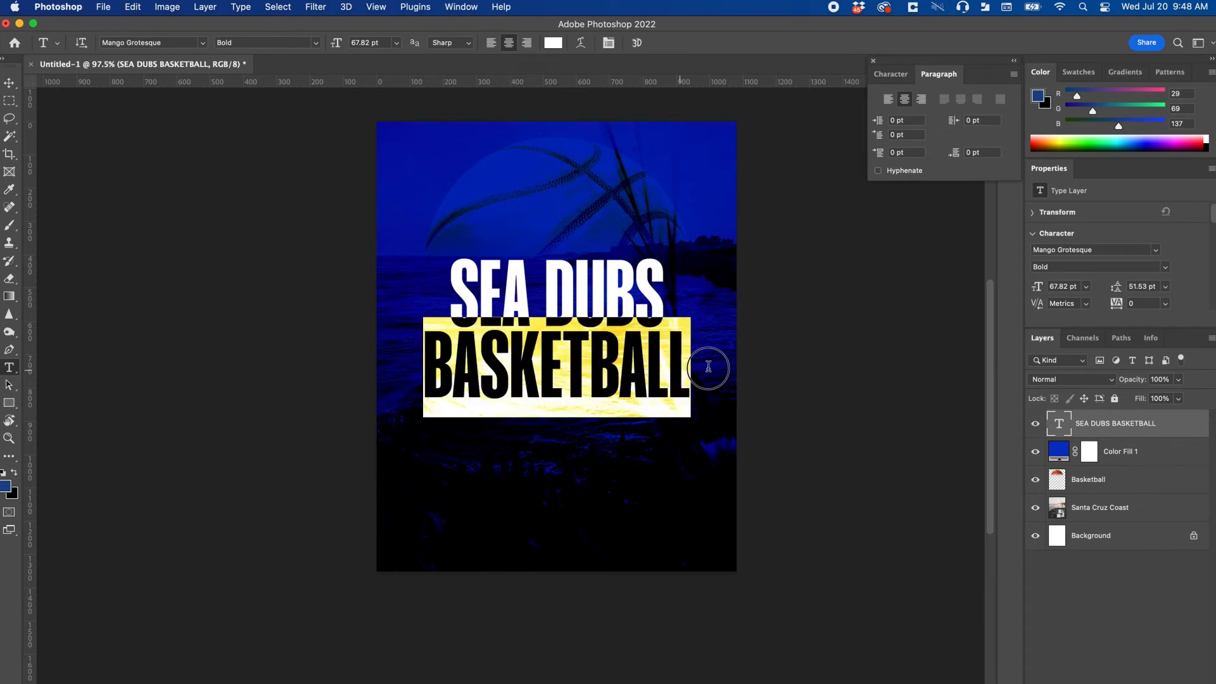
{"action": "left_click_drag", "start_coordinate": [651, 287], "coordinate": [421, 282]}
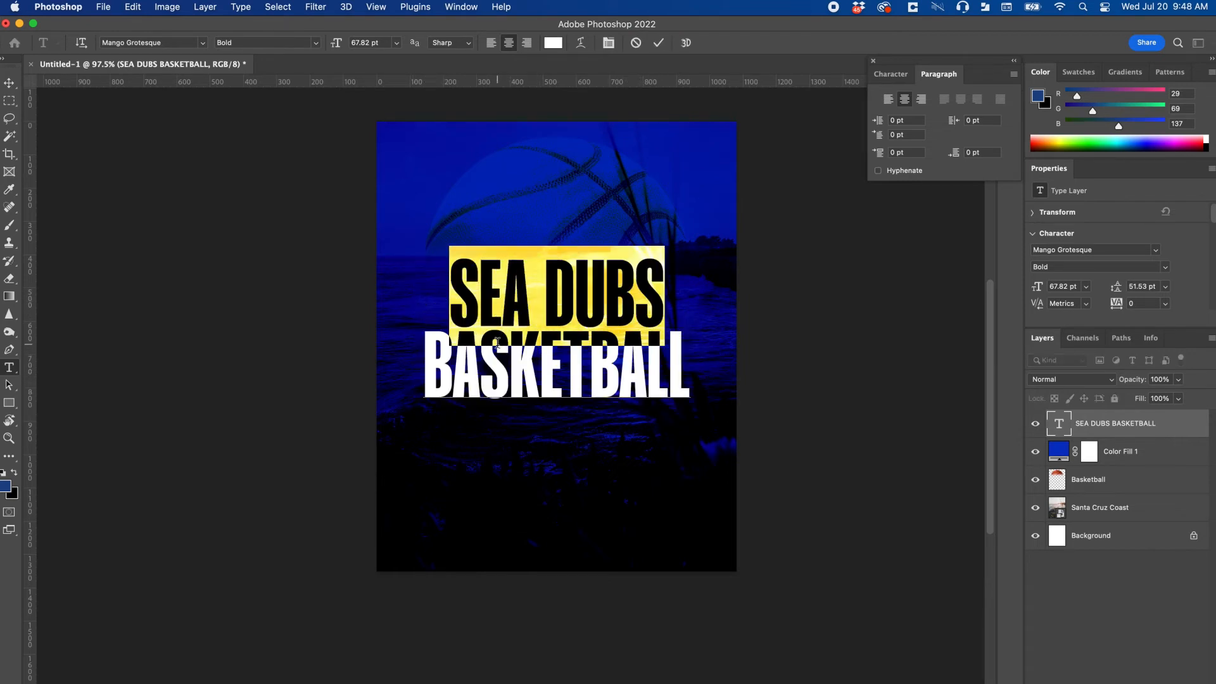
Recolor only the word BASKETBALL to golden yellow (ebc411) and commit the text edit
{"action": "left_click_drag", "start_coordinate": [510, 360], "coordinate": [565, 365]}
{"action": "left_click_drag", "start_coordinate": [419, 371], "coordinate": [712, 366]}
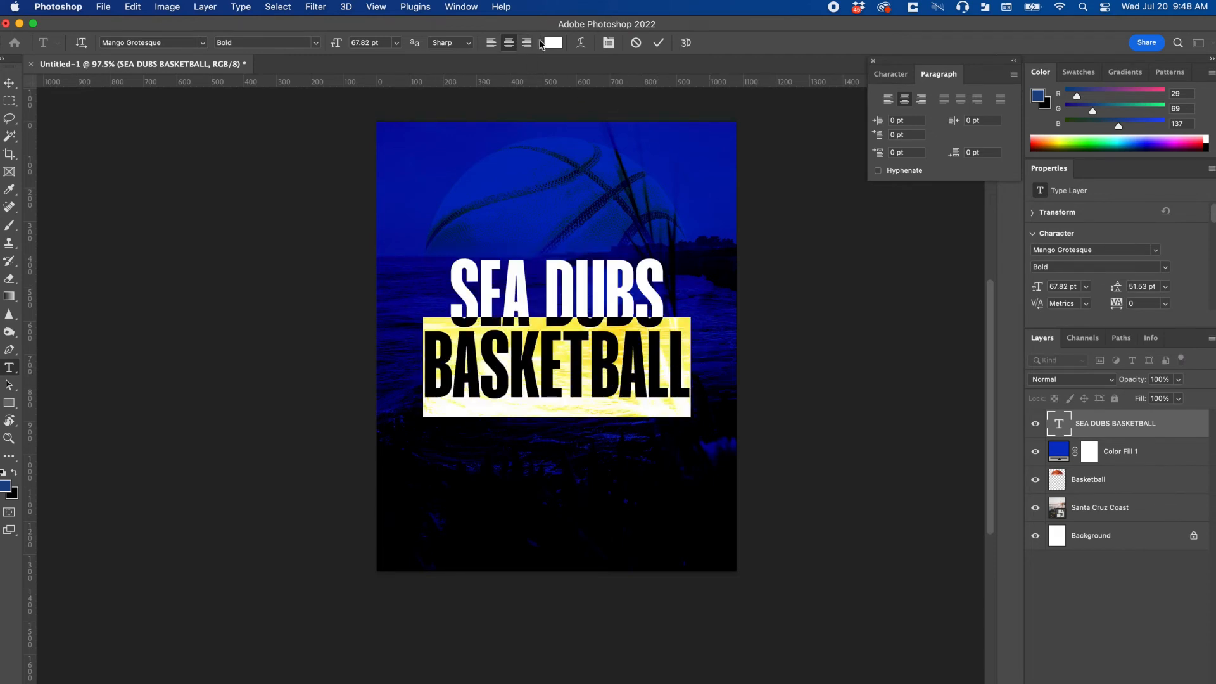
{"action": "left_click", "coordinate": [553, 43]}
{"action": "left_click", "coordinate": [837, 203]}
{"action": "mouse_move", "coordinate": [818, 219]}
{"action": "left_mouse_down"}
{"action": "mouse_move", "coordinate": [770, 193]}
{"action": "mouse_move", "coordinate": [816, 177]}
{"action": "mouse_move", "coordinate": [771, 200]}
{"action": "mouse_move", "coordinate": [754, 168]}
{"action": "mouse_move", "coordinate": [831, 149]}
{"action": "left_mouse_up"}
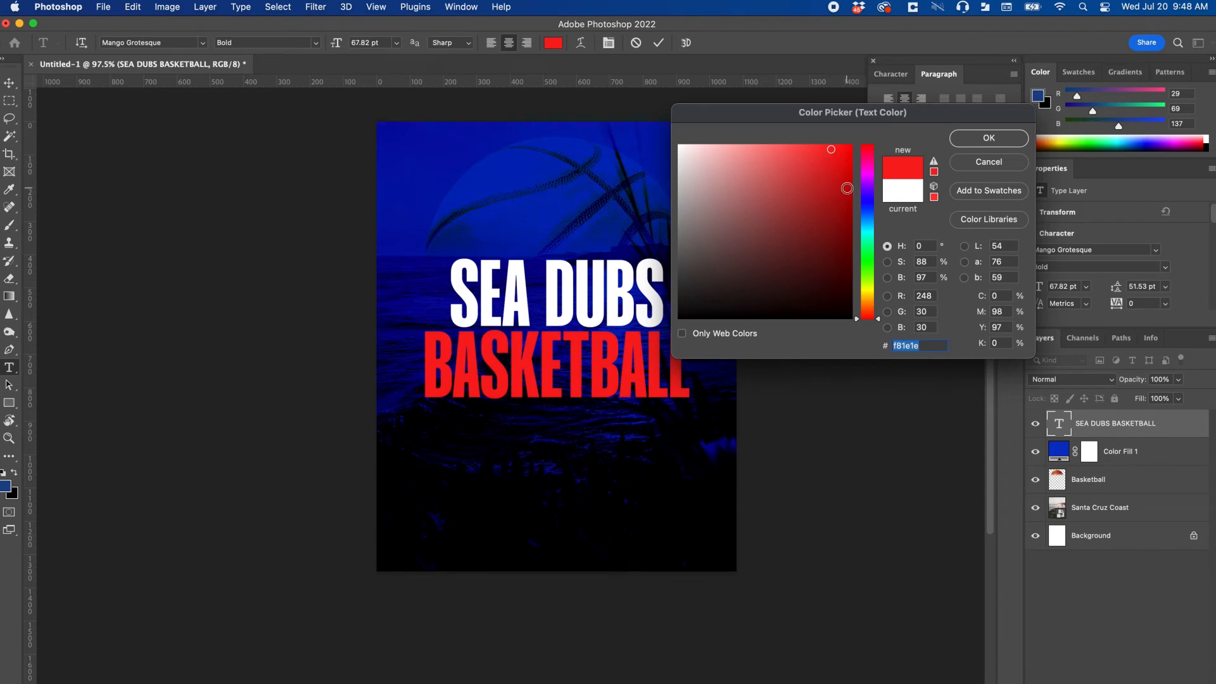
{"action": "left_click_drag", "start_coordinate": [847, 188], "coordinate": [850, 200]}
{"action": "left_click", "coordinate": [867, 286]}
{"action": "left_click_drag", "start_coordinate": [867, 290], "coordinate": [867, 295]}
{"action": "left_click", "coordinate": [840, 158]}
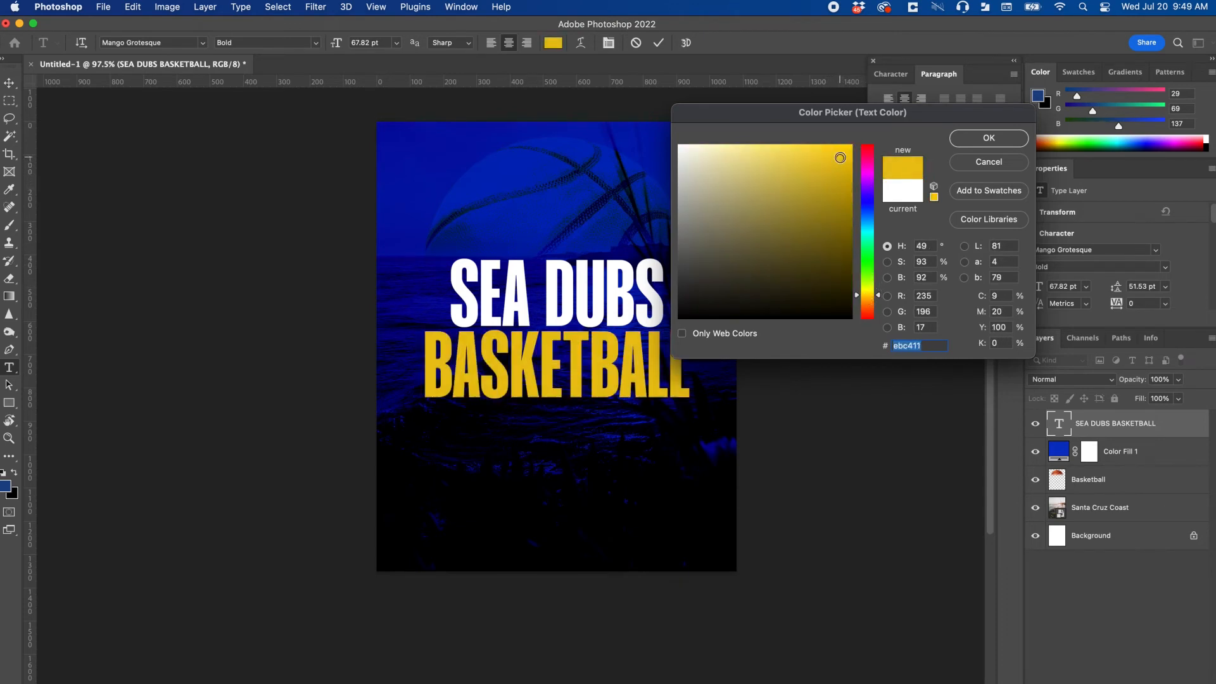
{"action": "left_click", "coordinate": [986, 137]}
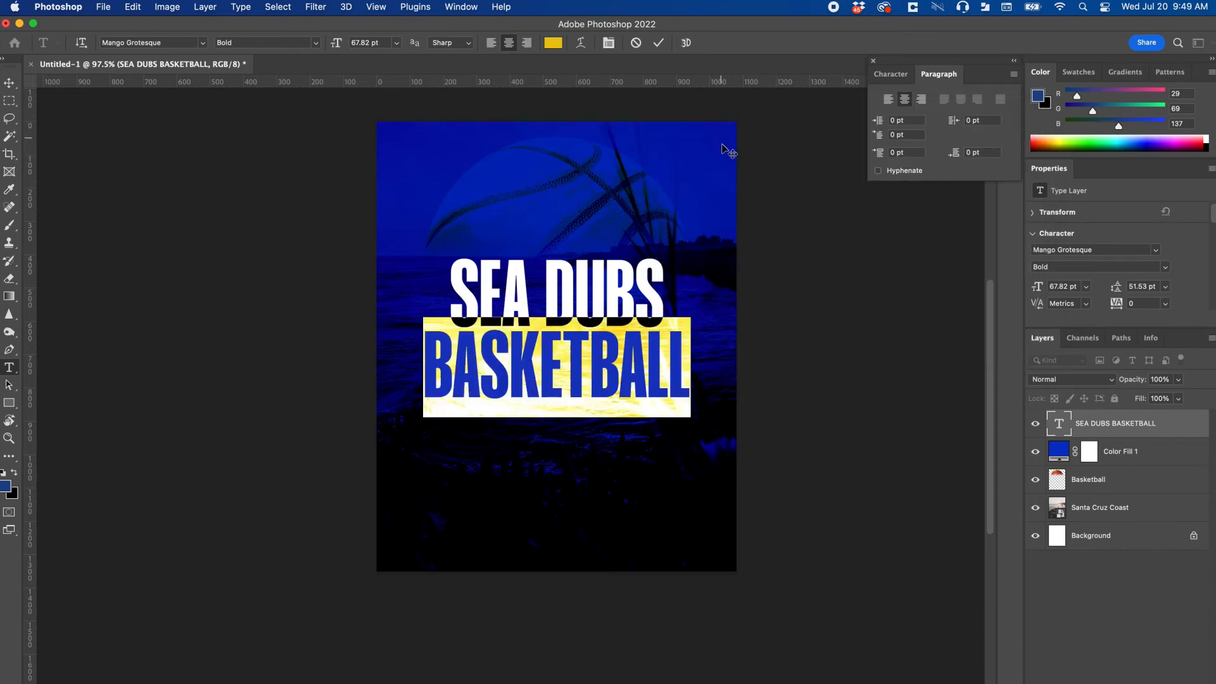
{"action": "left_click", "coordinate": [655, 48]}
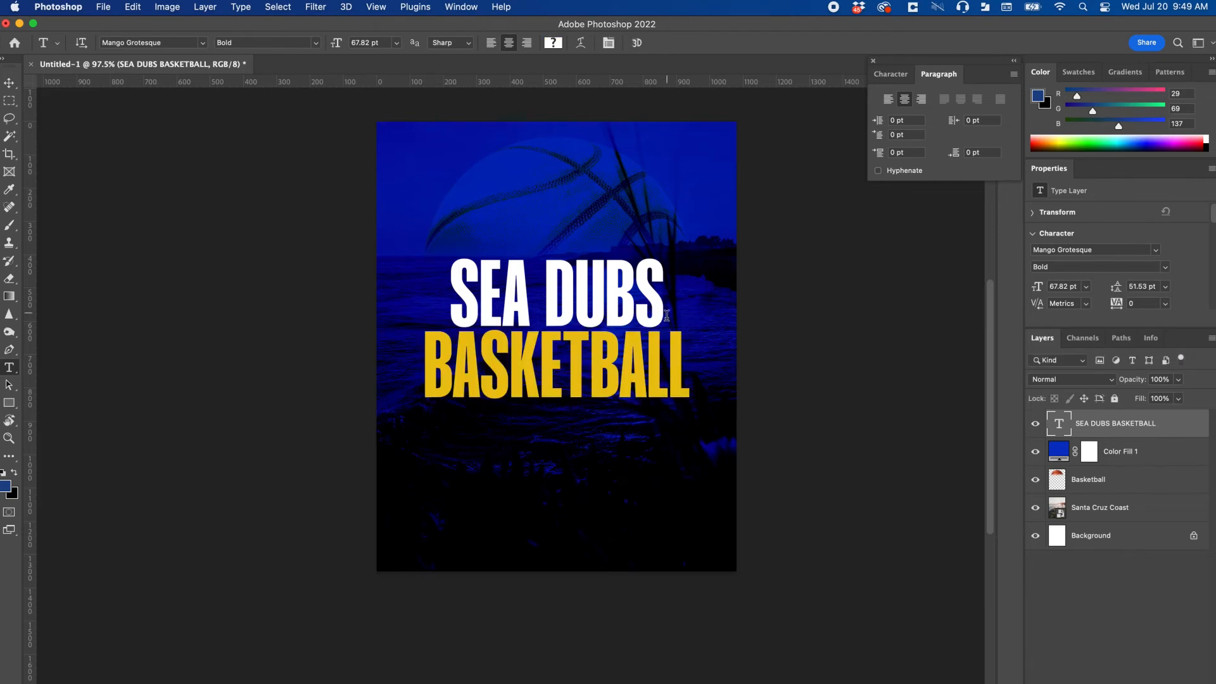
{"action": "scroll", "coordinate": [668, 309], "scroll_direction": "up", "scroll_amount": 2}
{"action": "scroll", "coordinate": [666, 319], "scroll_direction": "up", "scroll_amount": 2}
{"action": "scroll", "coordinate": [666, 320], "scroll_direction": "up", "scroll_amount": 2}
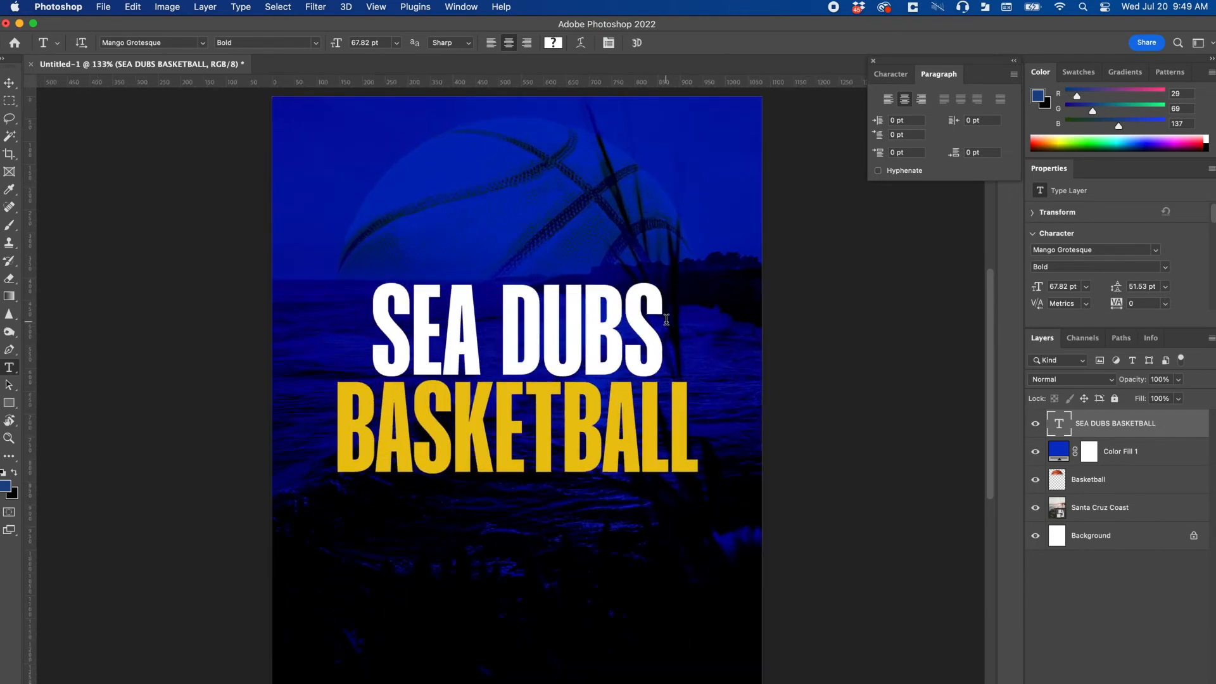
Place the white Santa Cruz Warriors logo PNG from Finder into the basketball graphic
{"action": "scroll", "coordinate": [666, 320], "scroll_direction": "down", "scroll_amount": 1}
{"action": "scroll", "coordinate": [666, 320], "scroll_direction": "down", "scroll_amount": 2}
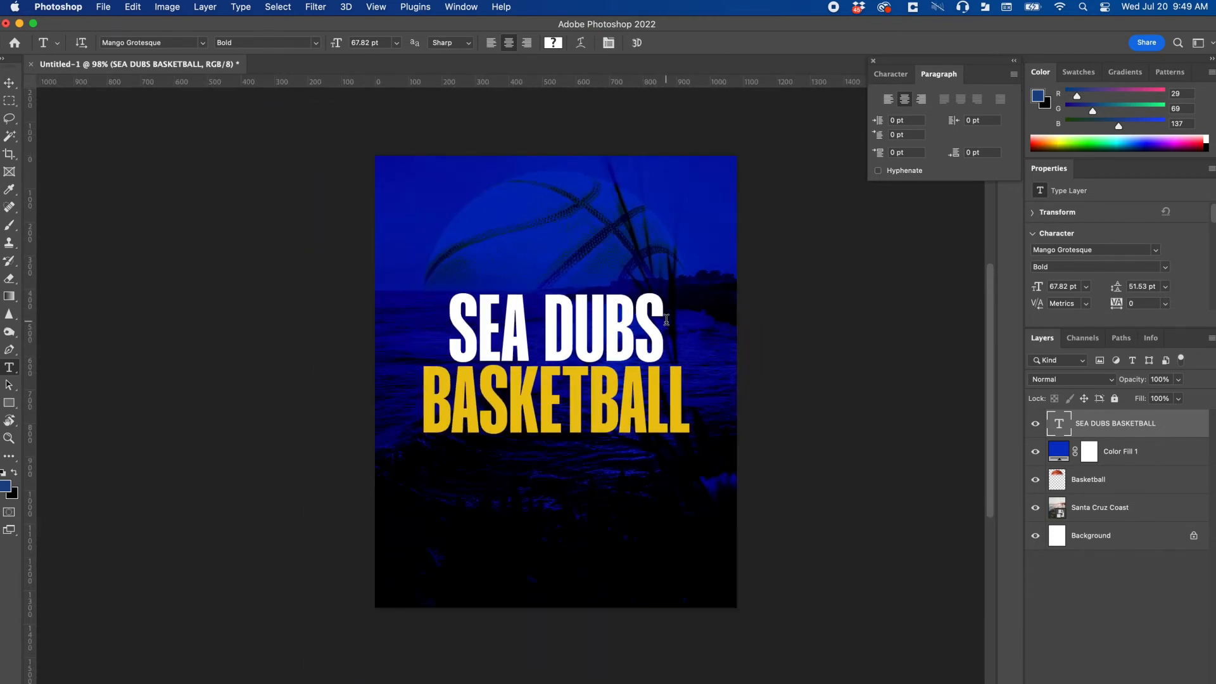
{"action": "scroll", "coordinate": [570, 518], "scroll_direction": "up", "scroll_amount": 3}
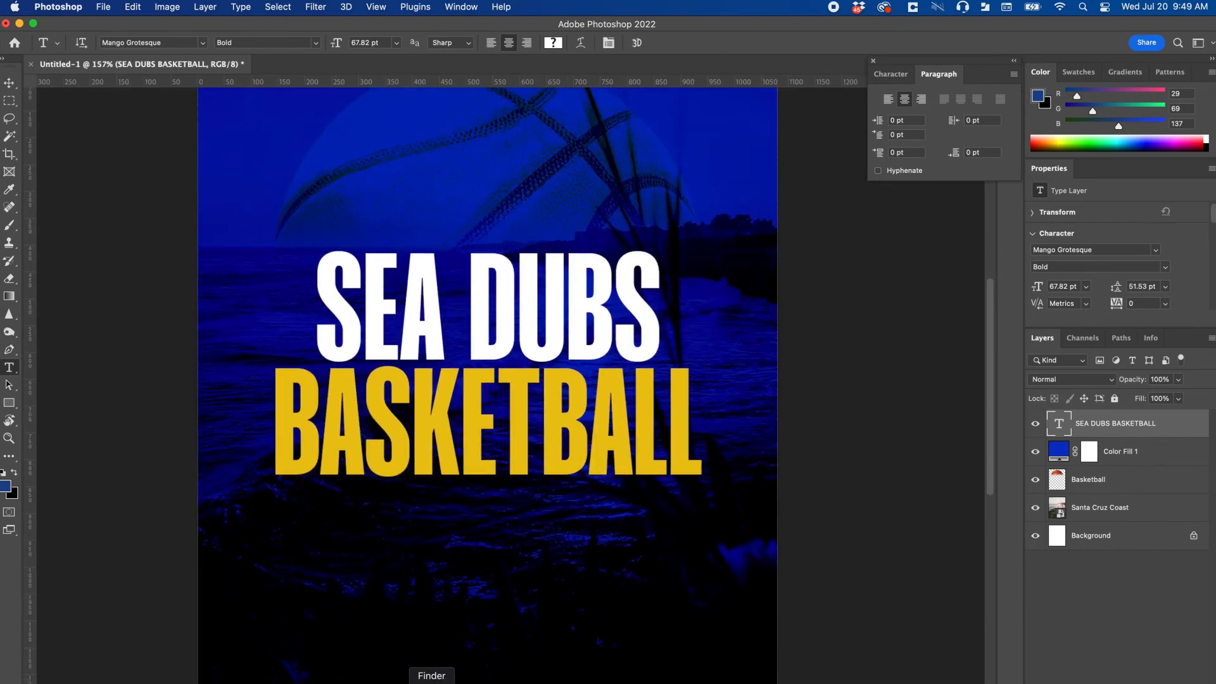
{"action": "left_click", "coordinate": [432, 677]}
{"action": "left_click", "coordinate": [979, 315]}
{"action": "left_click_drag", "start_coordinate": [844, 194], "coordinate": [492, 190]}
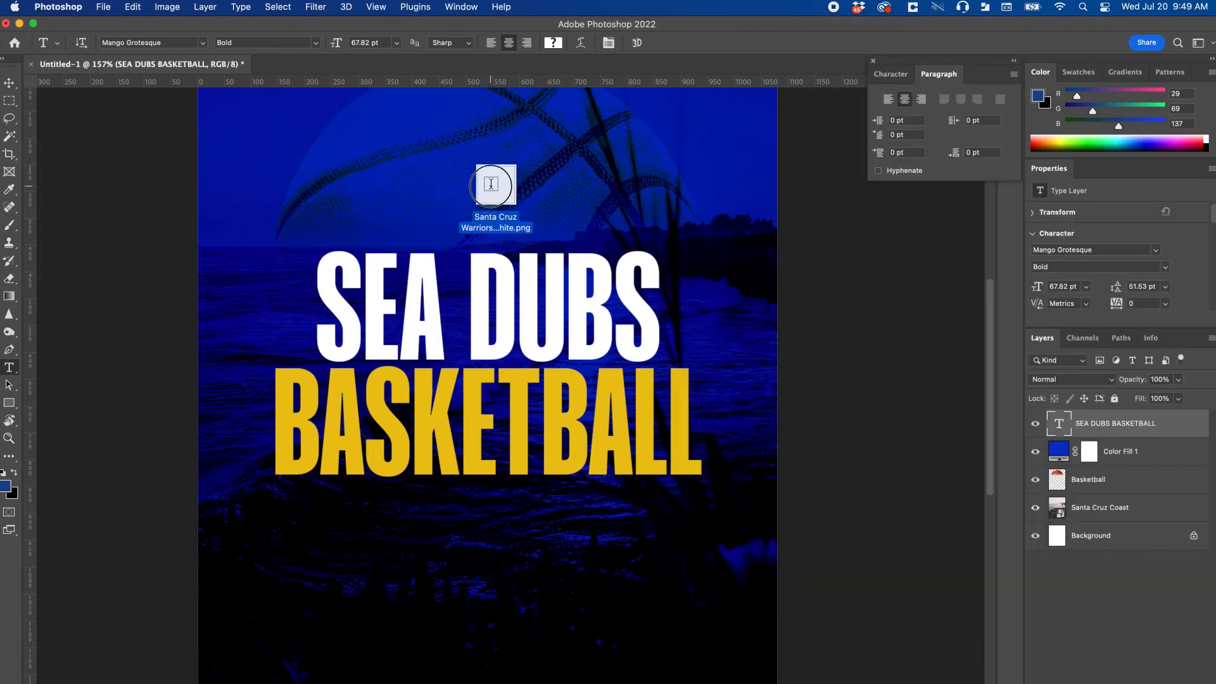
{"action": "scroll", "coordinate": [512, 194], "scroll_direction": "down", "scroll_amount": 1}
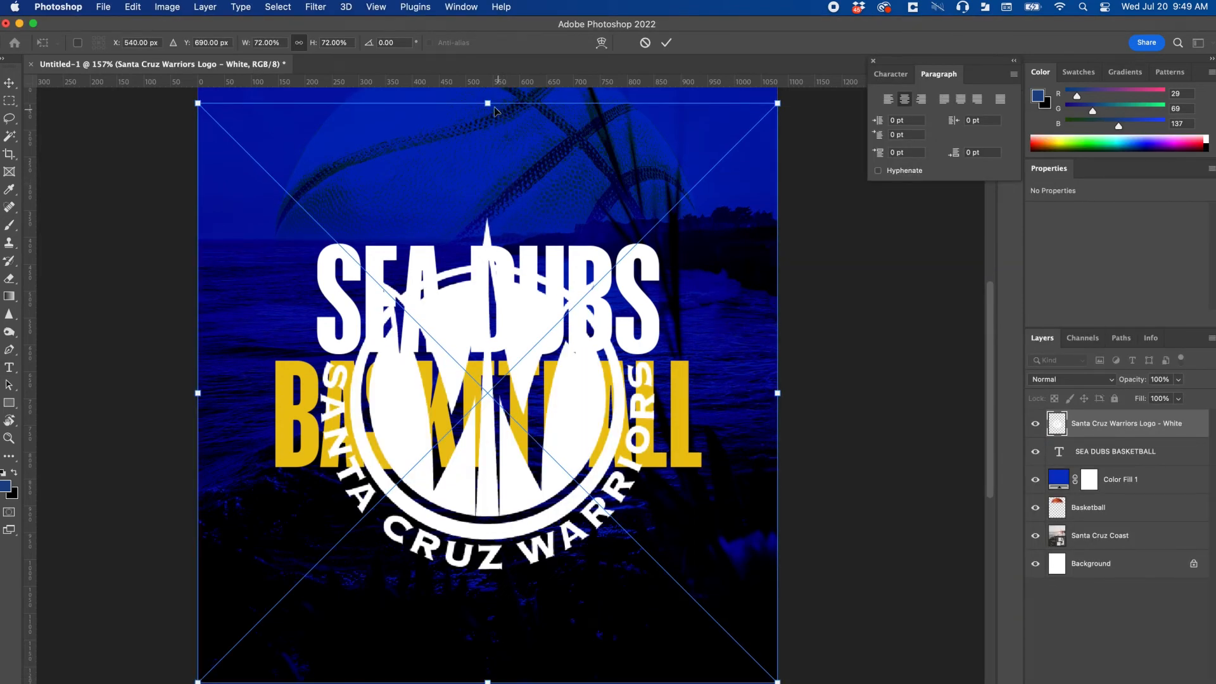
Scale the placed logo down to about 162 x 170 px, centered below the headline at about X 459, Y 954 px, and commit
{"action": "left_click_drag", "start_coordinate": [489, 103], "coordinate": [493, 484]}
{"action": "scroll", "coordinate": [492, 513], "scroll_direction": "down", "scroll_amount": 5}
{"action": "left_click", "coordinate": [666, 42]}
{"action": "scroll", "coordinate": [662, 342], "scroll_direction": "up", "scroll_amount": 5}
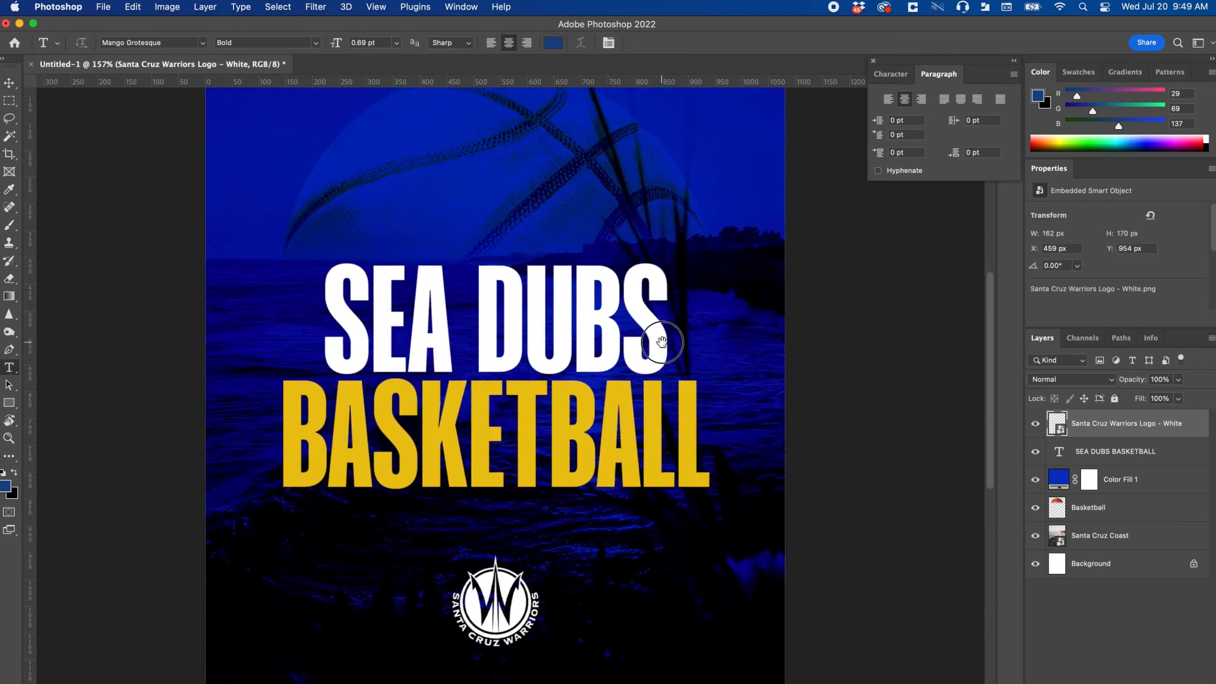
{"action": "scroll", "coordinate": [662, 342], "scroll_direction": "down", "scroll_amount": 5}
{"action": "scroll", "coordinate": [662, 342], "scroll_direction": "up", "scroll_amount": 5}
{"action": "scroll", "coordinate": [661, 342], "scroll_direction": "down", "scroll_amount": 3}
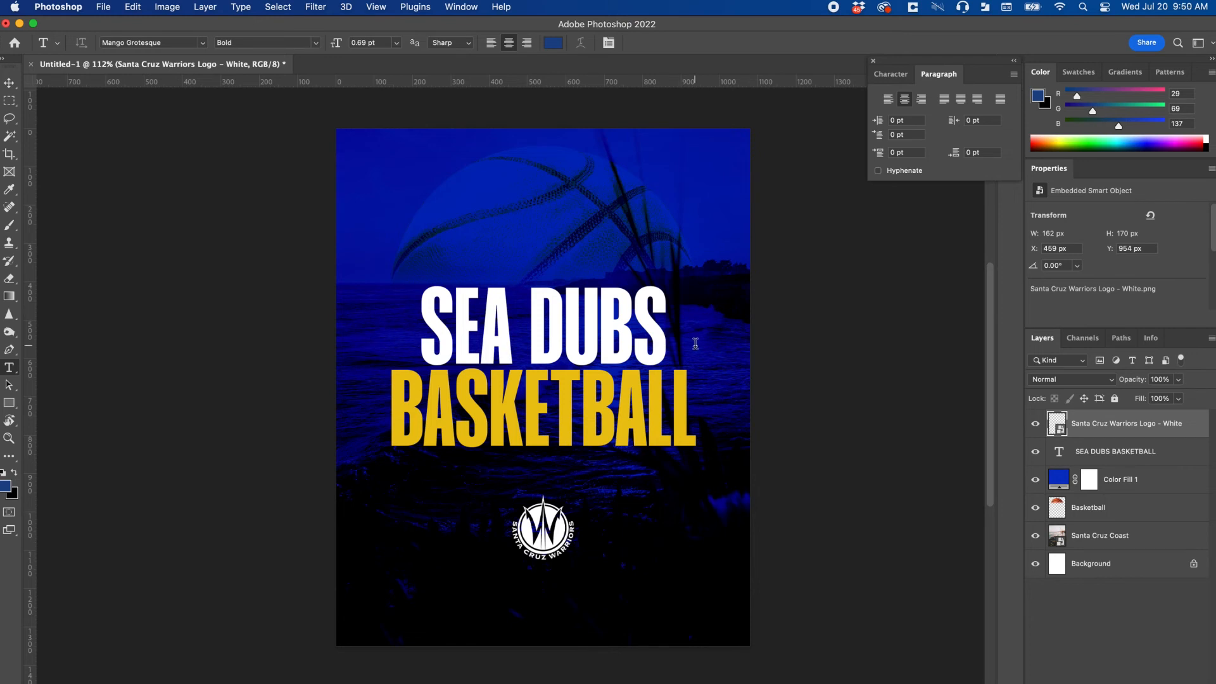
Add a Multiply drop shadow to the SEA DUBS BASKETBALL text layer with opacity 100%, distance 11 px, spread 14% and size 32 px
{"action": "left_click", "coordinate": [1160, 483]}
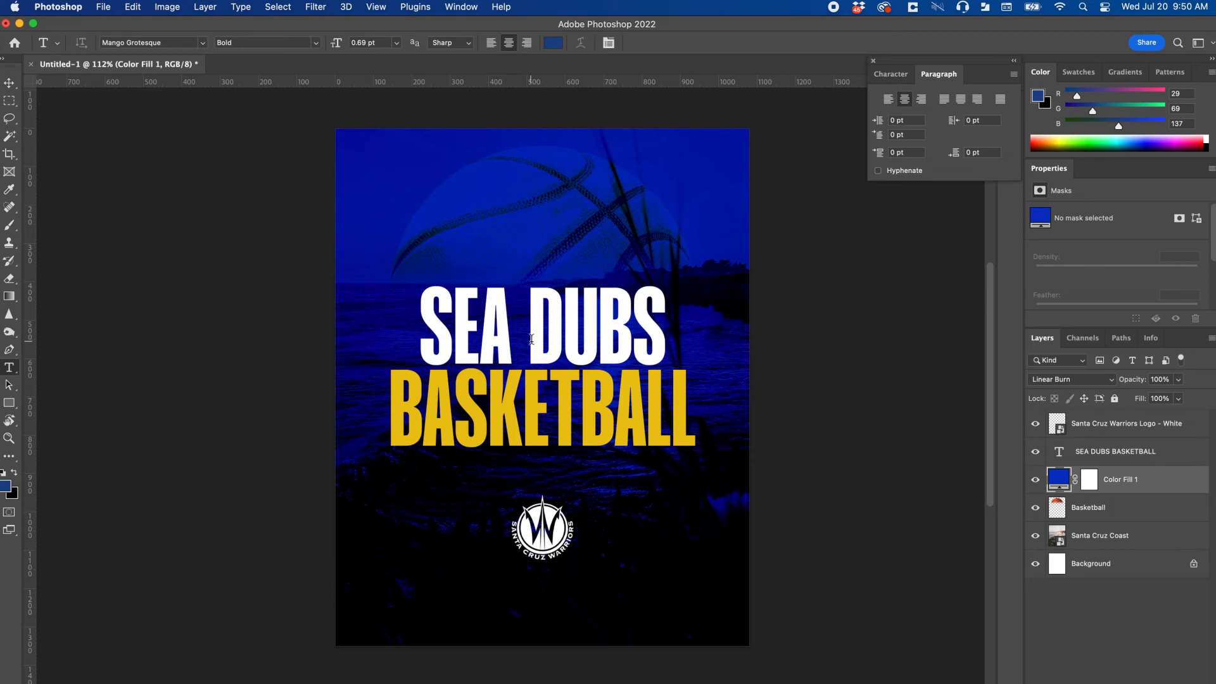
{"action": "left_click", "coordinate": [1115, 429]}
{"action": "left_click", "coordinate": [1118, 457]}
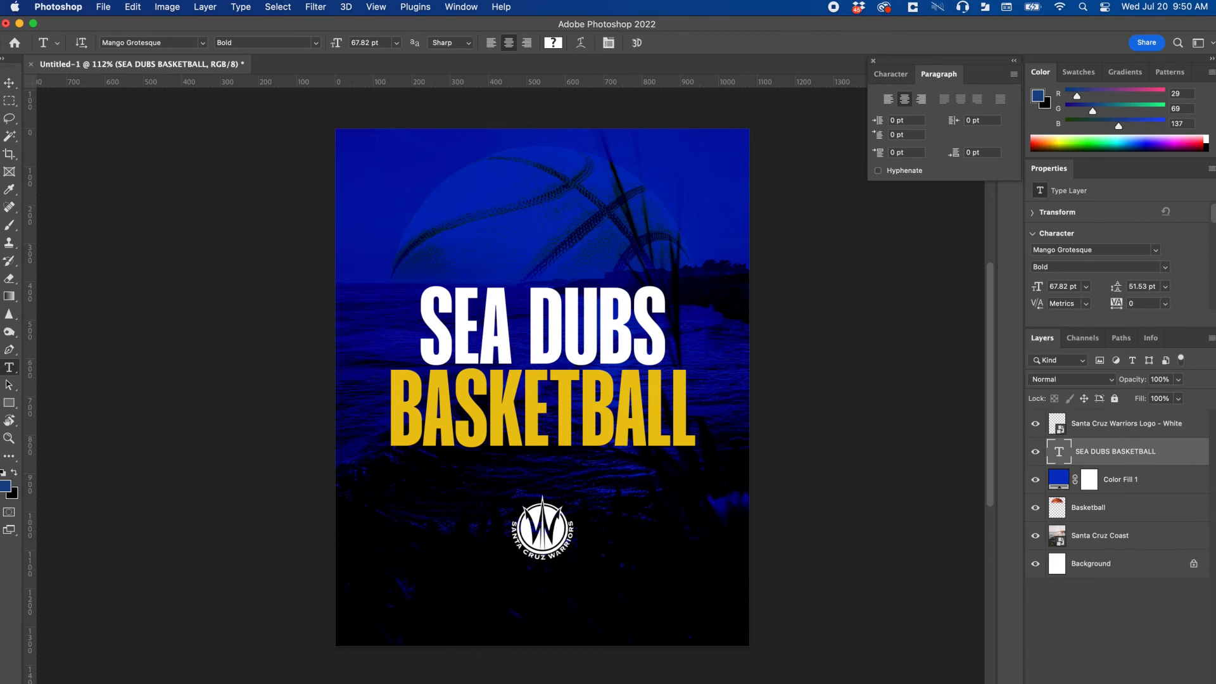
{"action": "left_click", "coordinate": [1098, 683]}
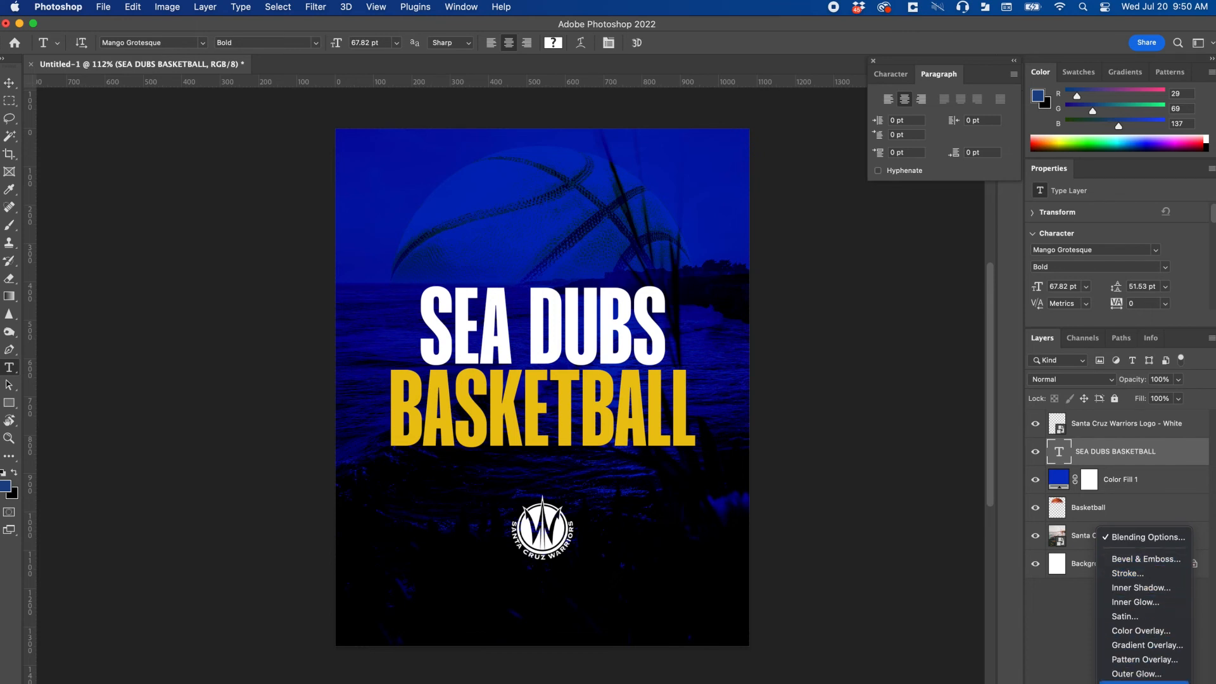
{"action": "left_click", "coordinate": [1144, 682]}
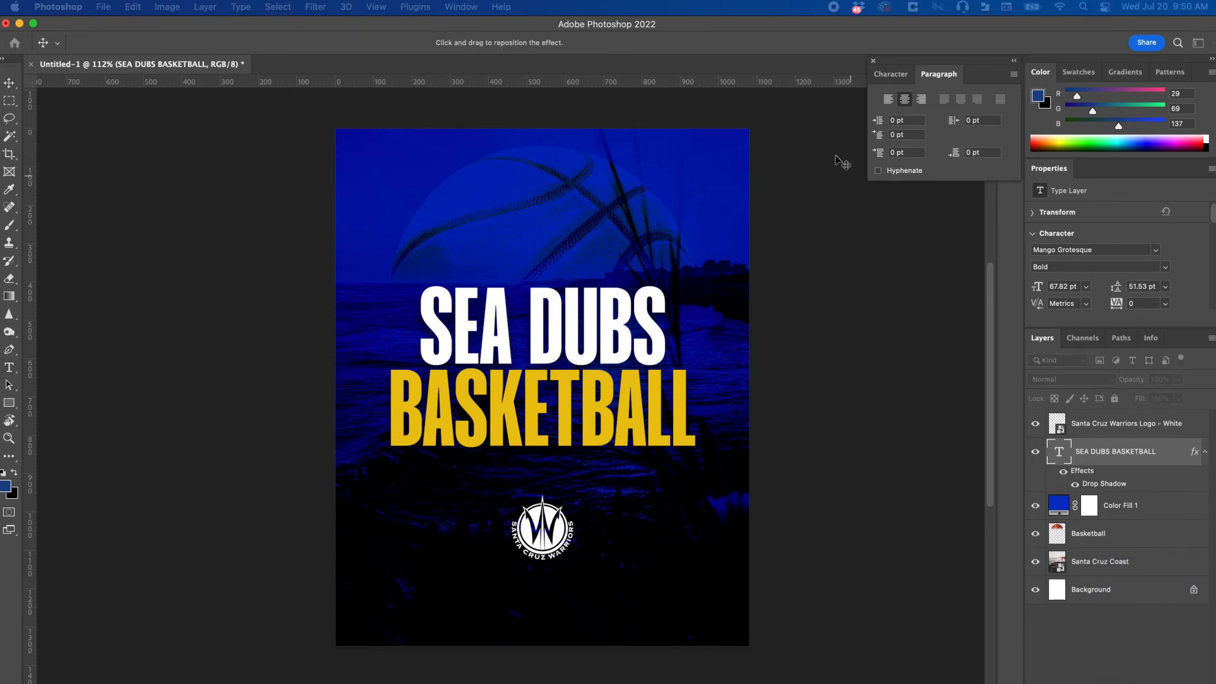
{"action": "left_click_drag", "start_coordinate": [738, 21], "coordinate": [814, 480]}
{"action": "left_click_drag", "start_coordinate": [907, 491], "coordinate": [974, 245]}
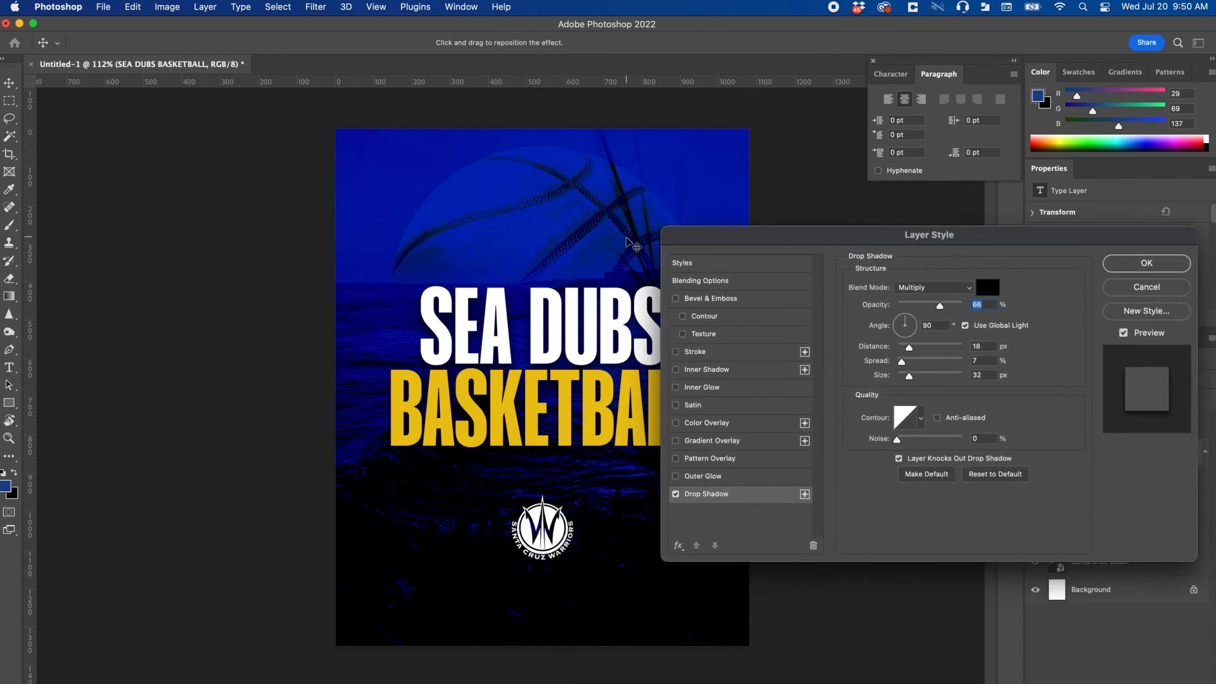
{"action": "left_click_drag", "start_coordinate": [665, 235], "coordinate": [772, 233]}
{"action": "left_click_drag", "start_coordinate": [1047, 303], "coordinate": [1081, 305]}
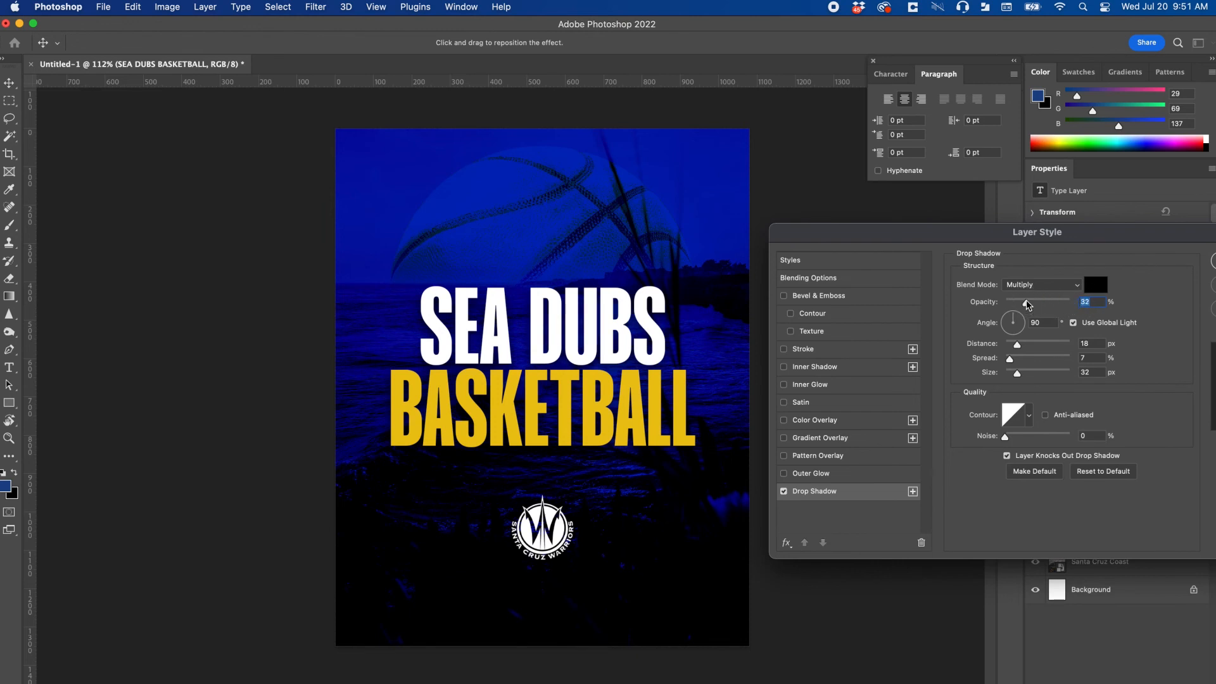
{"action": "mouse_move", "coordinate": [1015, 350]}
{"action": "left_mouse_down"}
{"action": "mouse_move", "coordinate": [1048, 348]}
{"action": "mouse_move", "coordinate": [998, 349]}
{"action": "mouse_move", "coordinate": [1062, 358]}
{"action": "mouse_move", "coordinate": [1014, 359]}
{"action": "left_mouse_up"}
Add a white outer glow to the headline at 77% opacity, keeping the Normal blend mode
{"action": "left_click", "coordinate": [813, 475]}
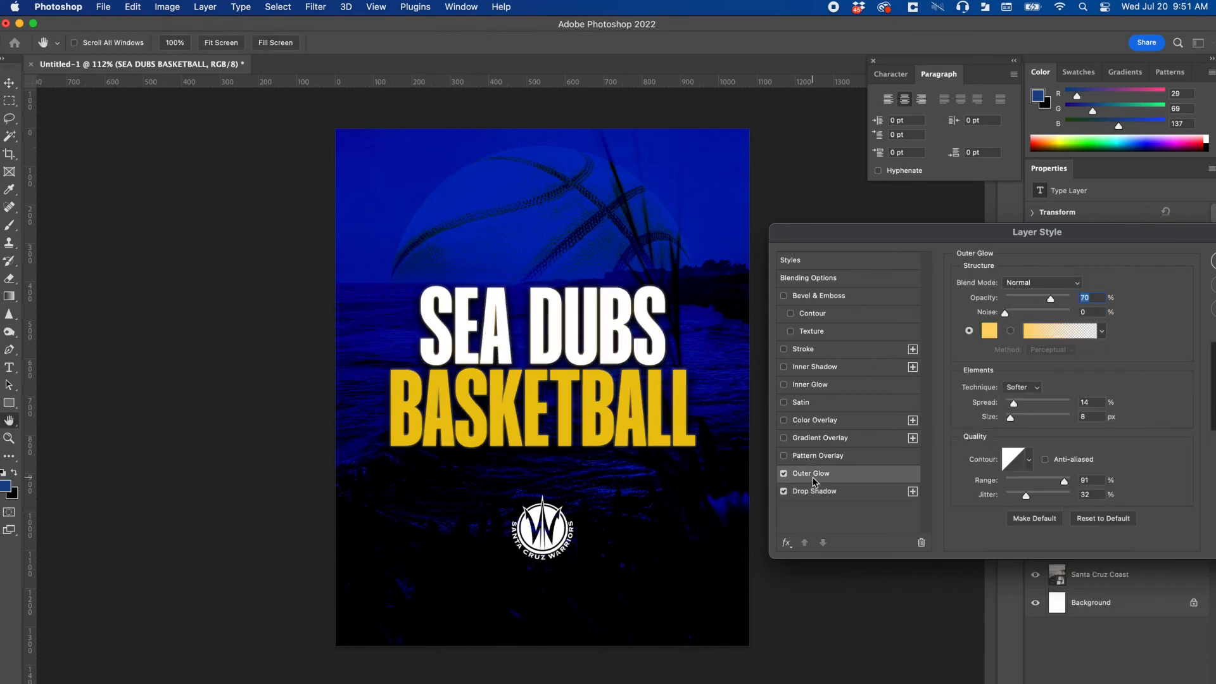
{"action": "mouse_move", "coordinate": [1054, 299]}
{"action": "left_mouse_down"}
{"action": "mouse_move", "coordinate": [1070, 297]}
{"action": "mouse_move", "coordinate": [1020, 298]}
{"action": "mouse_move", "coordinate": [1056, 300]}
{"action": "left_mouse_up"}
{"action": "left_click", "coordinate": [989, 330]}
{"action": "left_click_drag", "start_coordinate": [791, 254], "coordinate": [684, 136]}
{"action": "left_click", "coordinate": [989, 138]}
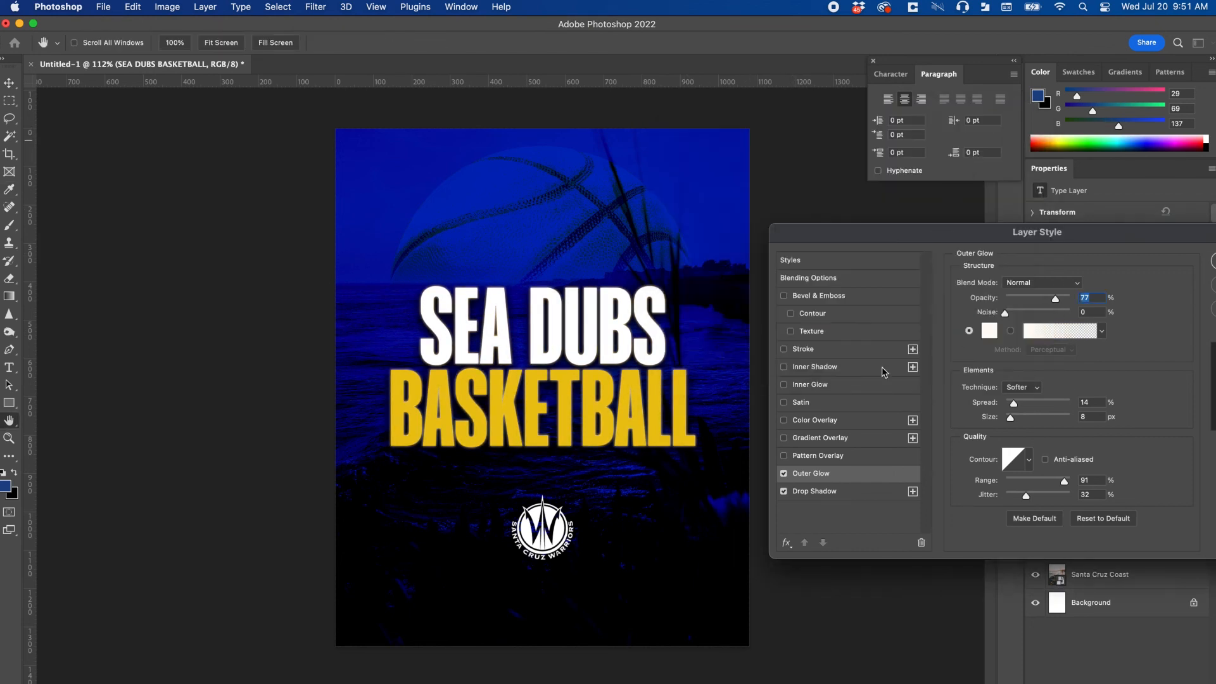
Adjust the headline's drop shadow to distance 9 px, spread 15% and size about 68 px, reduce its opacity, and apply the layer style
{"action": "left_click", "coordinate": [817, 491]}
{"action": "left_click_drag", "start_coordinate": [1054, 233], "coordinate": [968, 197]}
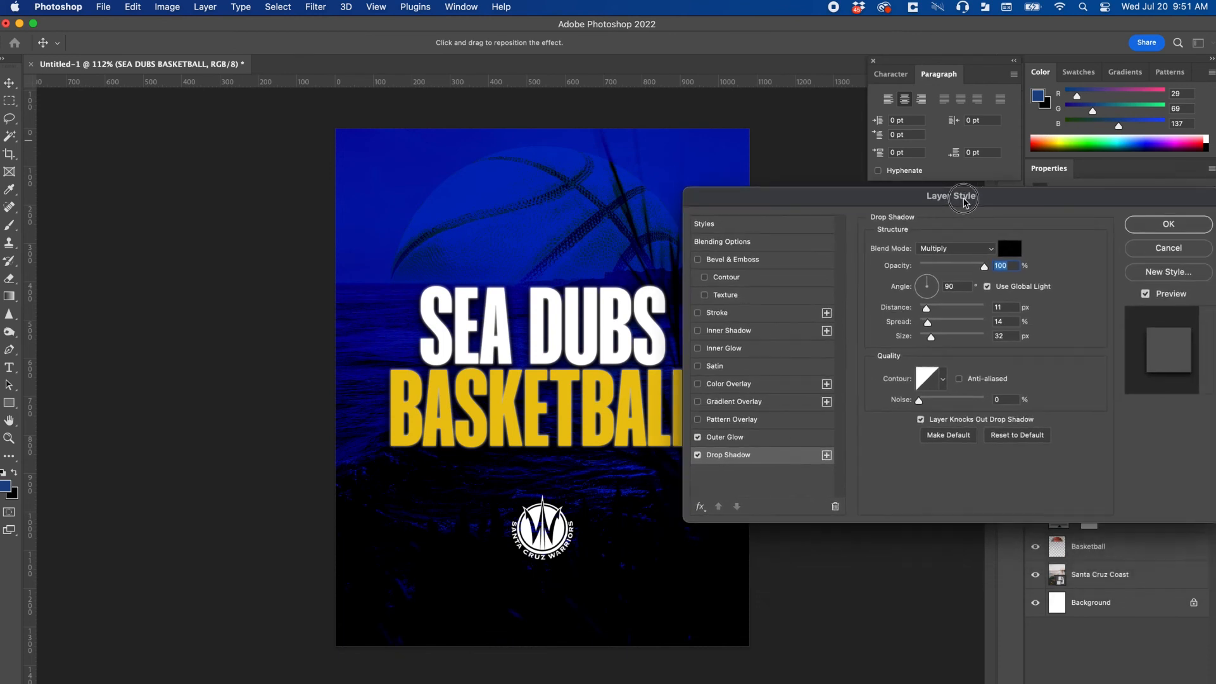
{"action": "left_click_drag", "start_coordinate": [926, 308], "coordinate": [940, 338]}
{"action": "left_click_drag", "start_coordinate": [940, 202], "coordinate": [845, 181]}
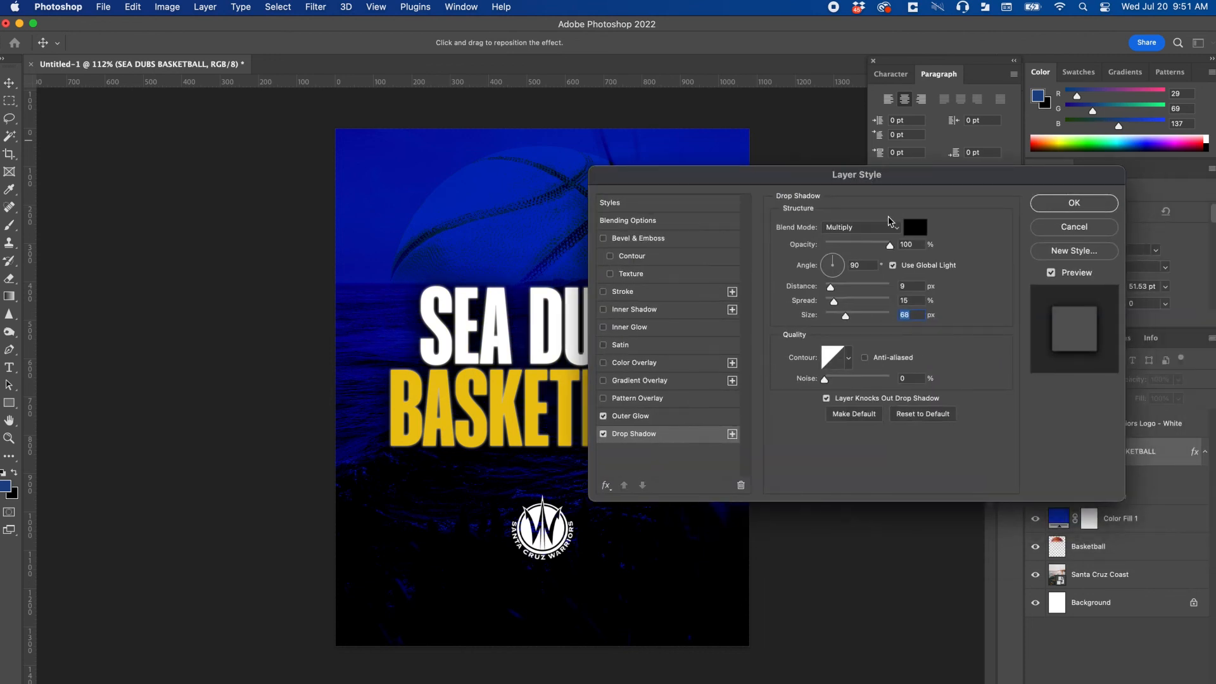
{"action": "left_click_drag", "start_coordinate": [886, 249], "coordinate": [855, 244]}
{"action": "left_click", "coordinate": [1074, 203]}
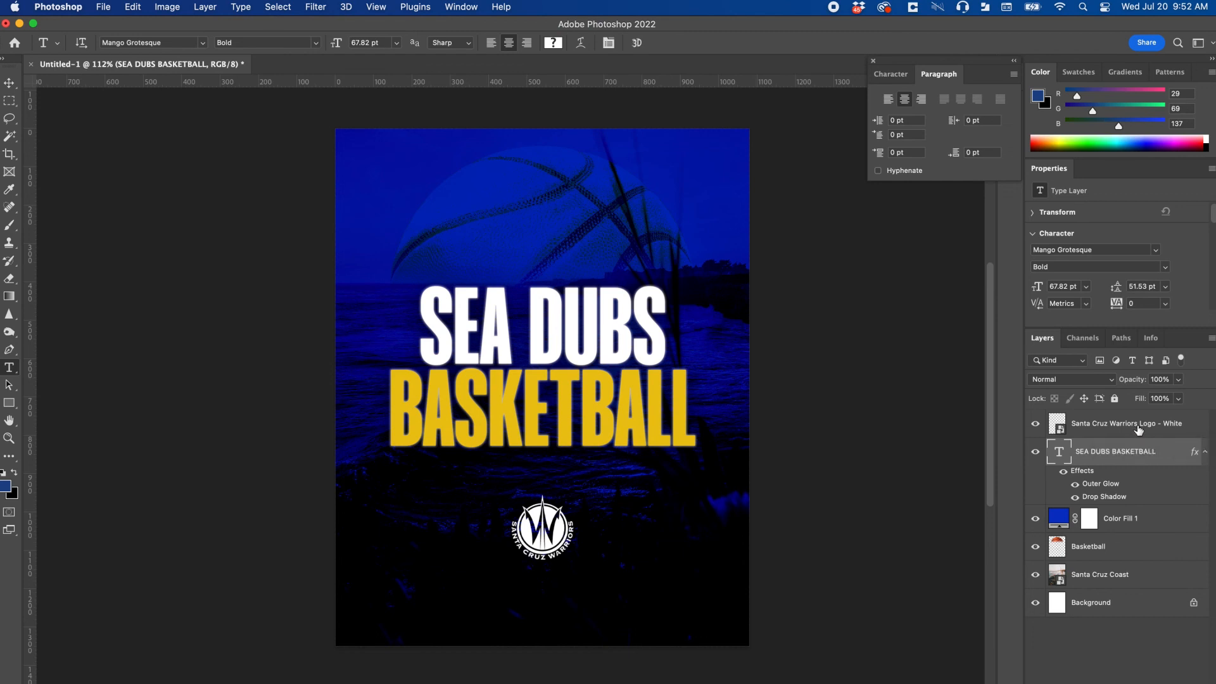
Select the Basketball layer beneath the blue color fill
{"action": "left_click", "coordinate": [1131, 529]}
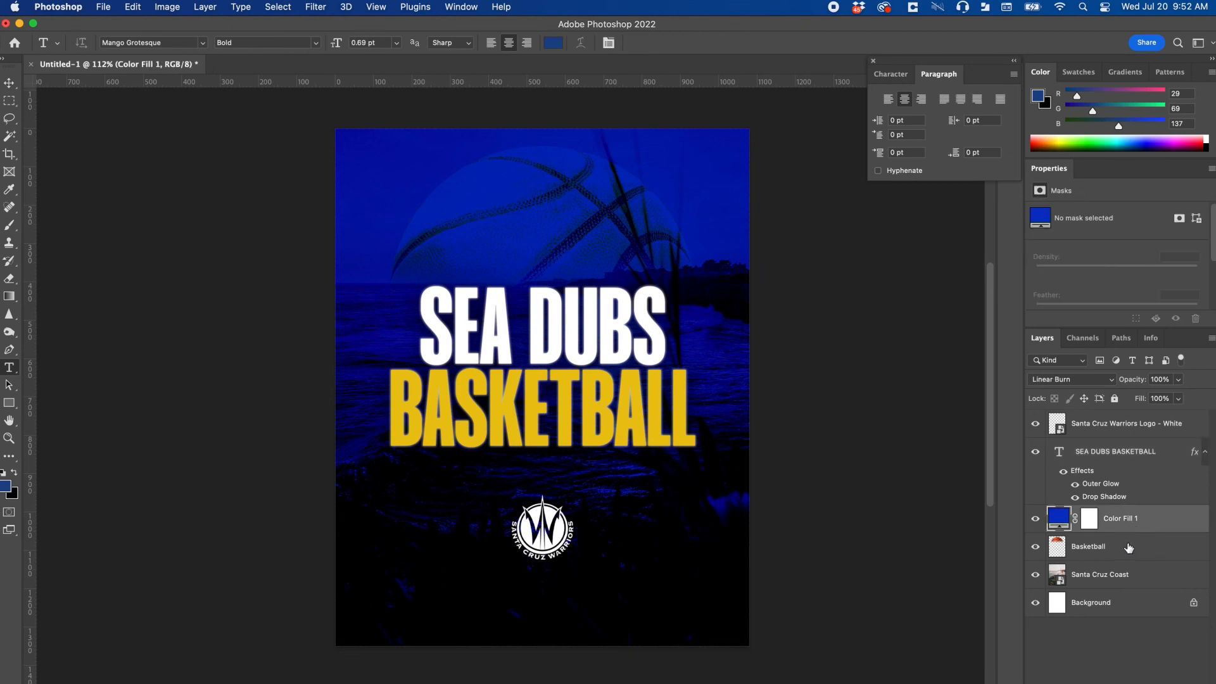
{"action": "left_click", "coordinate": [1129, 548]}
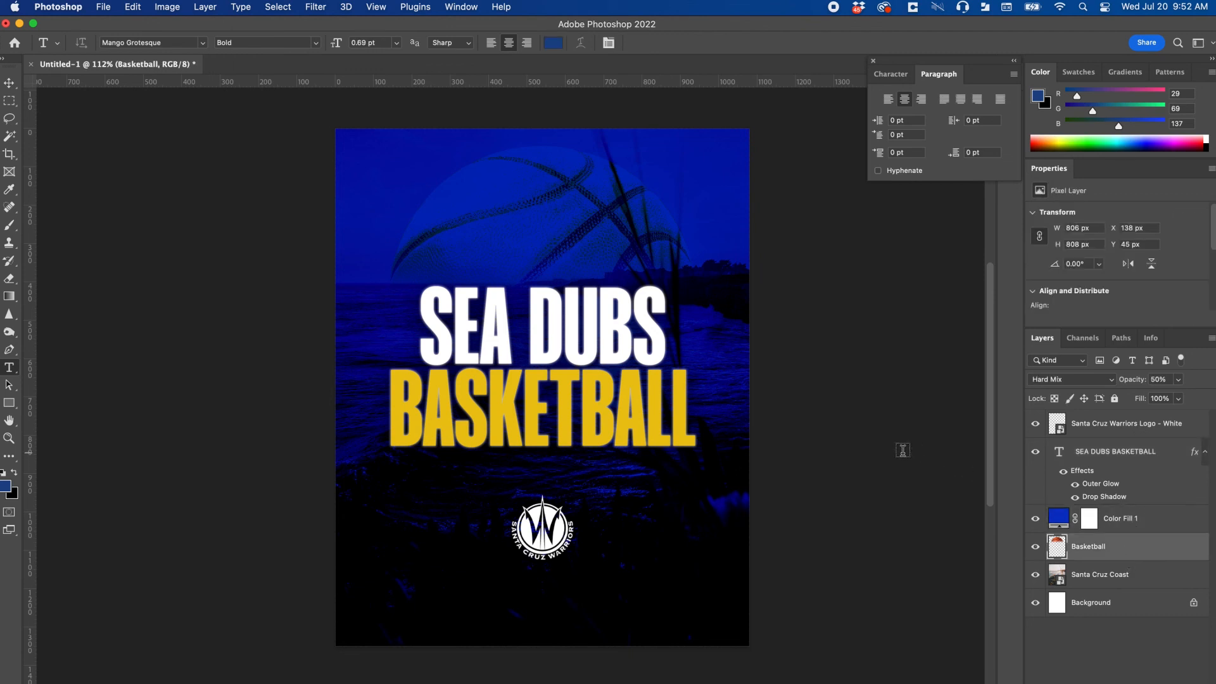